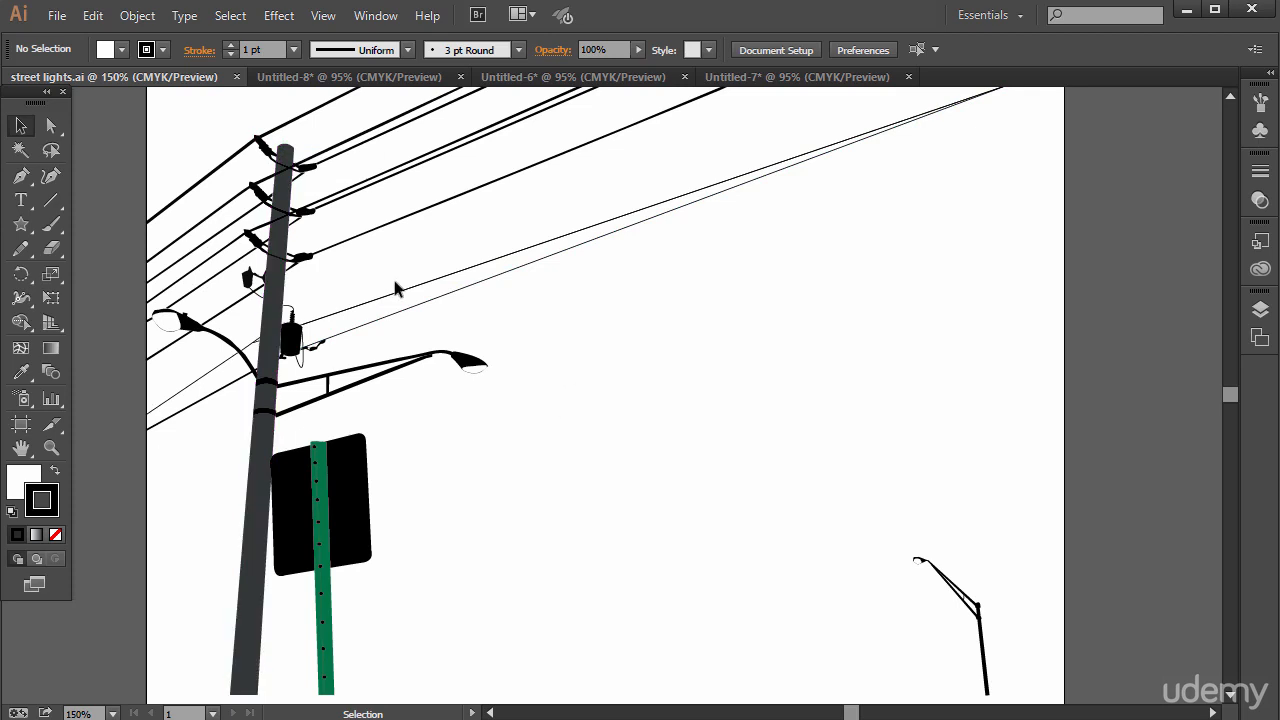
Switch to the Untitled-8 document and move the utility pole photo slightly up and left on the artboard
{"action": "left_click", "coordinate": [380, 76]}
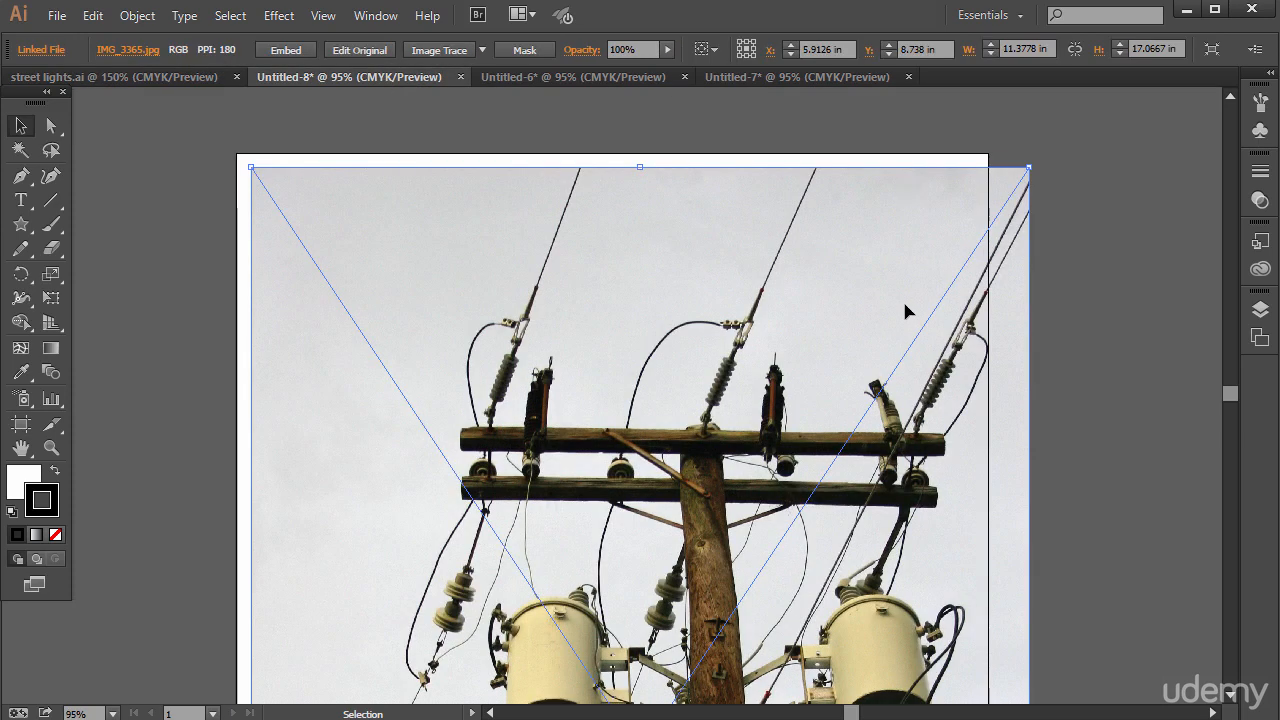
{"action": "left_click_drag", "start_coordinate": [578, 318], "coordinate": [568, 279]}
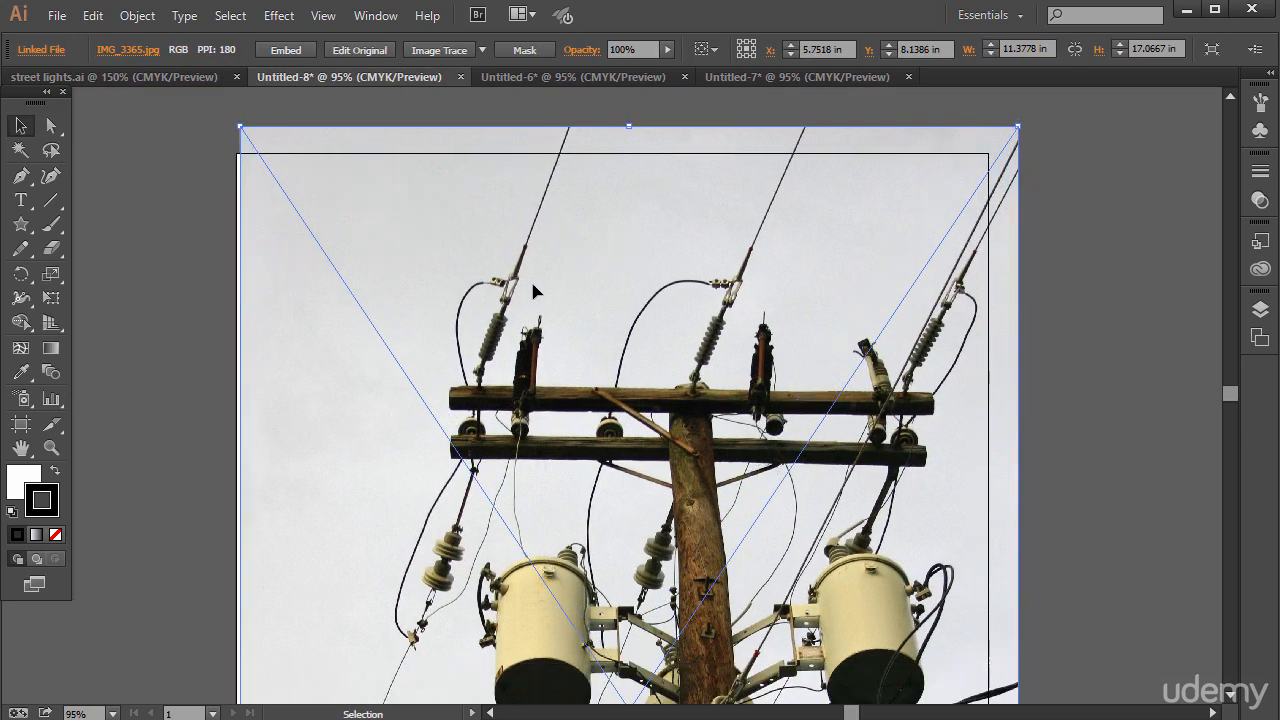
Look through the boston, IMG_0332, IMG_0700 and IMG_3365 photos available for placing from the cityscapes folder, without placing any
{"action": "left_click", "coordinate": [55, 17]}
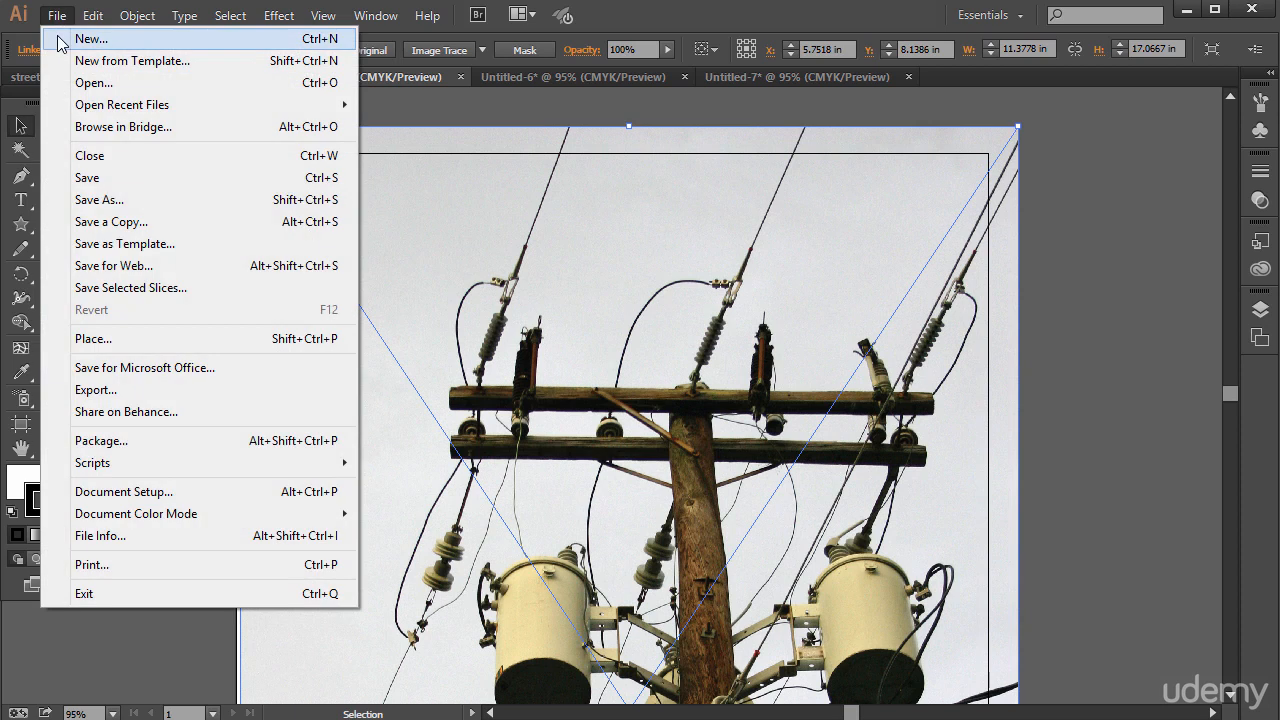
{"action": "left_click", "coordinate": [121, 340]}
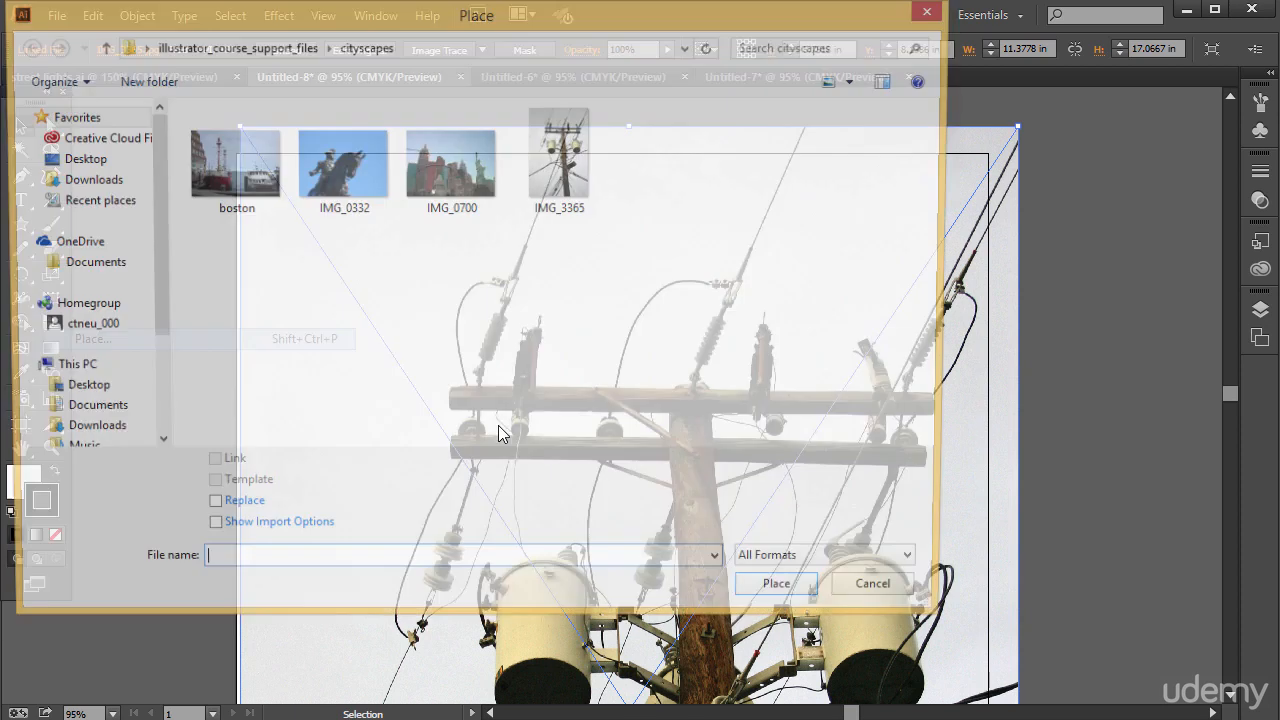
{"action": "left_click", "coordinate": [224, 180]}
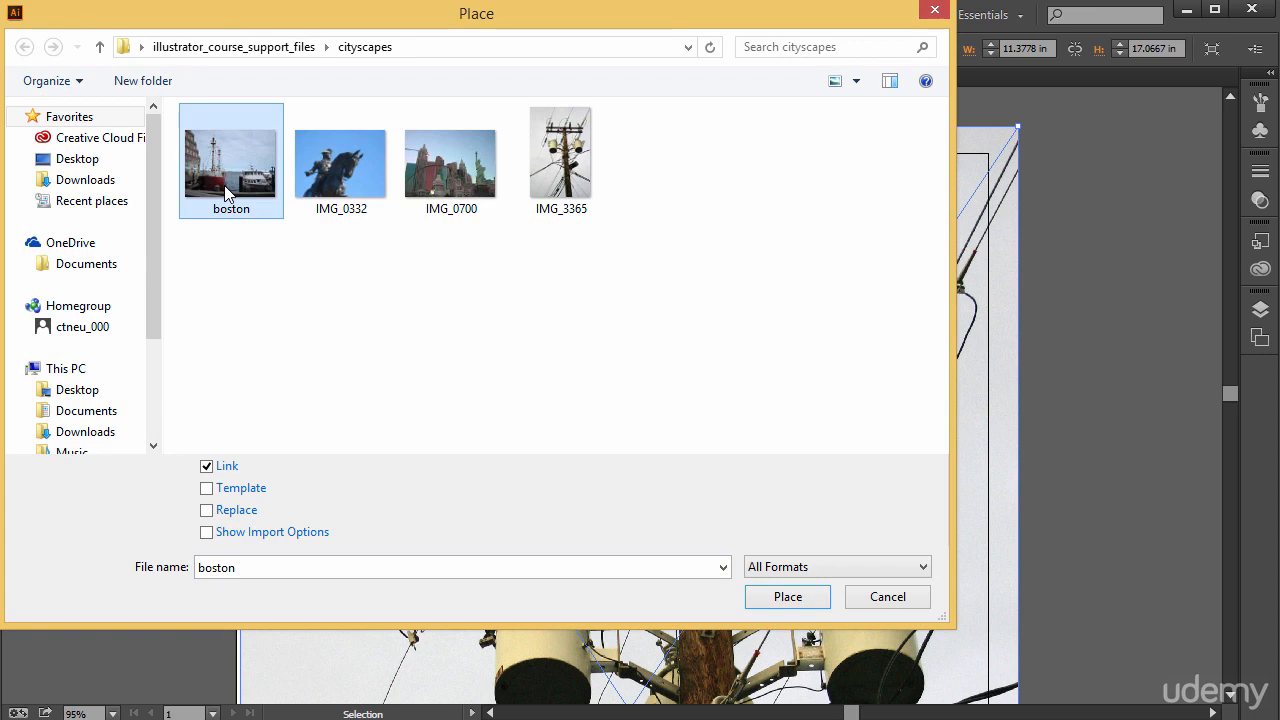
{"action": "left_click", "coordinate": [348, 186]}
{"action": "left_click", "coordinate": [461, 180]}
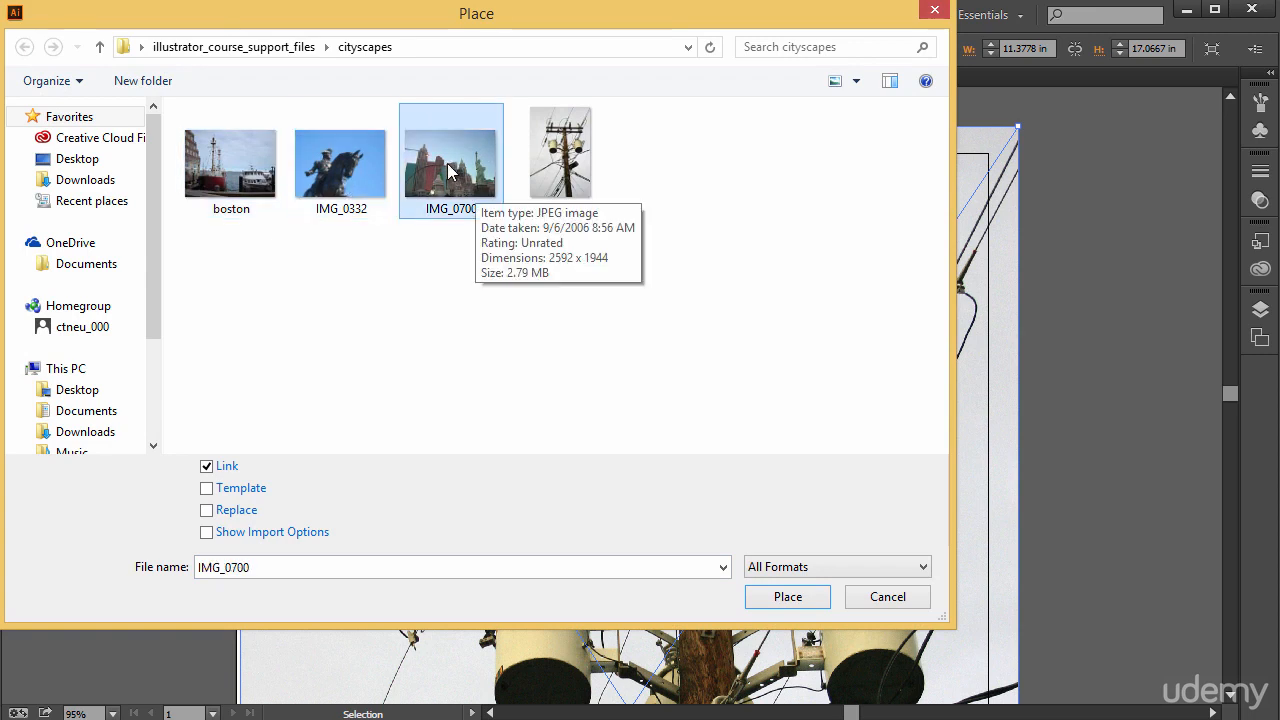
{"action": "left_click", "coordinate": [557, 172]}
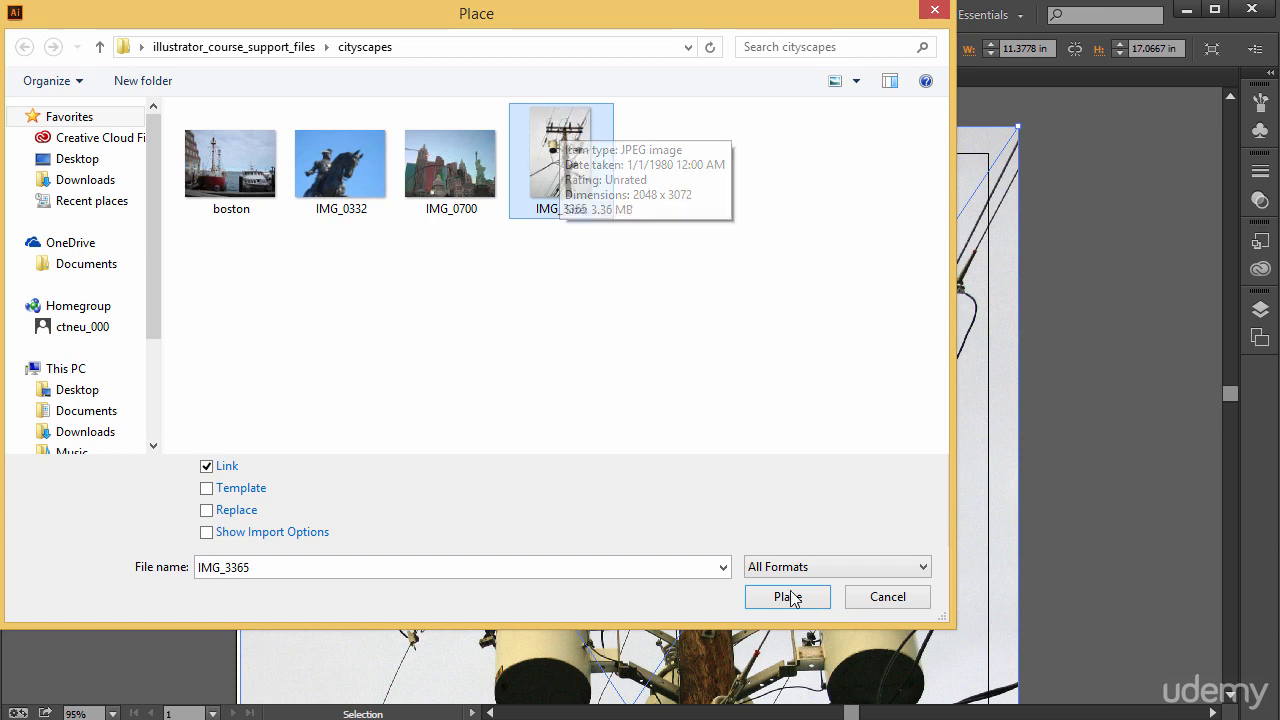
{"action": "left_click", "coordinate": [889, 600]}
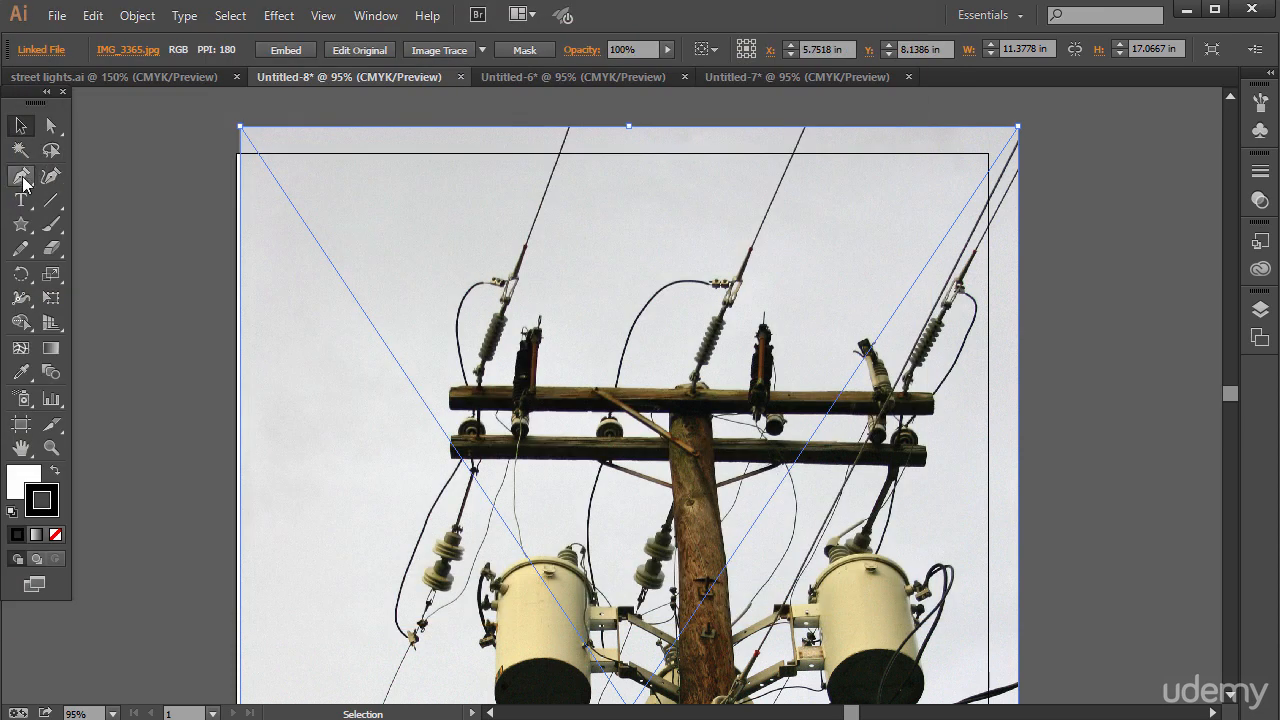
Show the Layers panel, float it over the canvas and enlarge it
{"action": "left_click", "coordinate": [370, 20]}
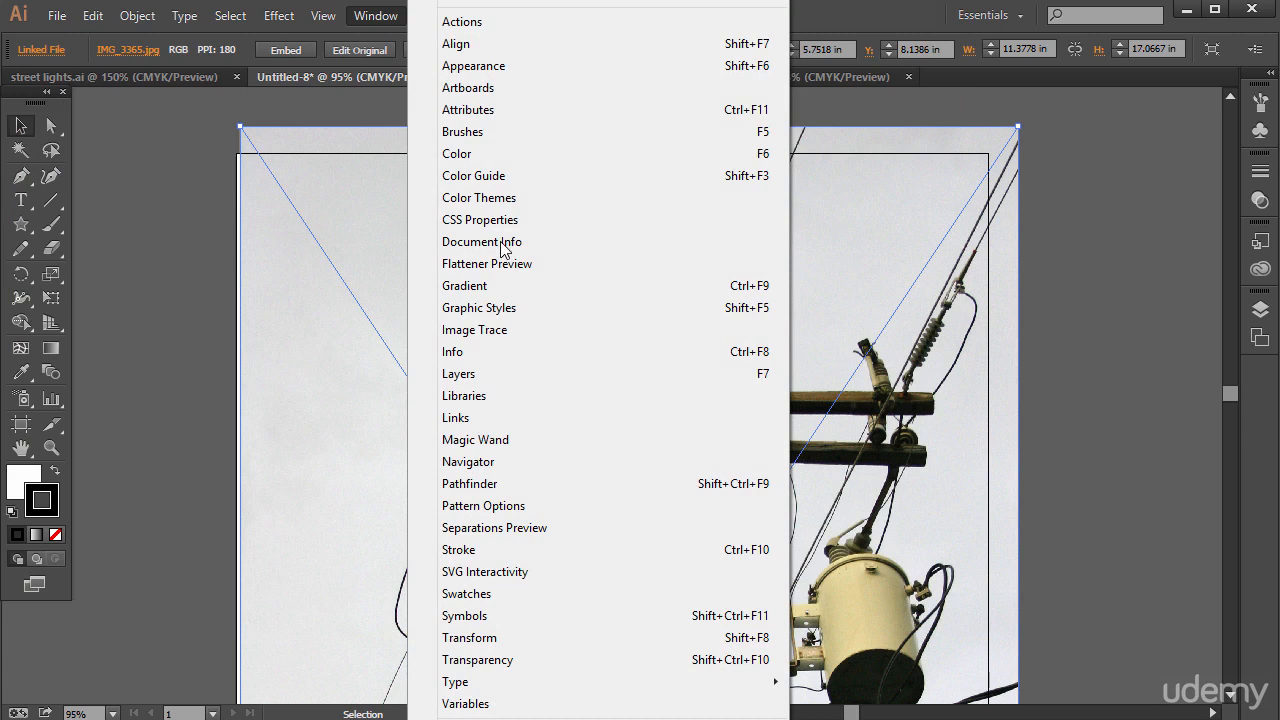
{"action": "left_click", "coordinate": [471, 372]}
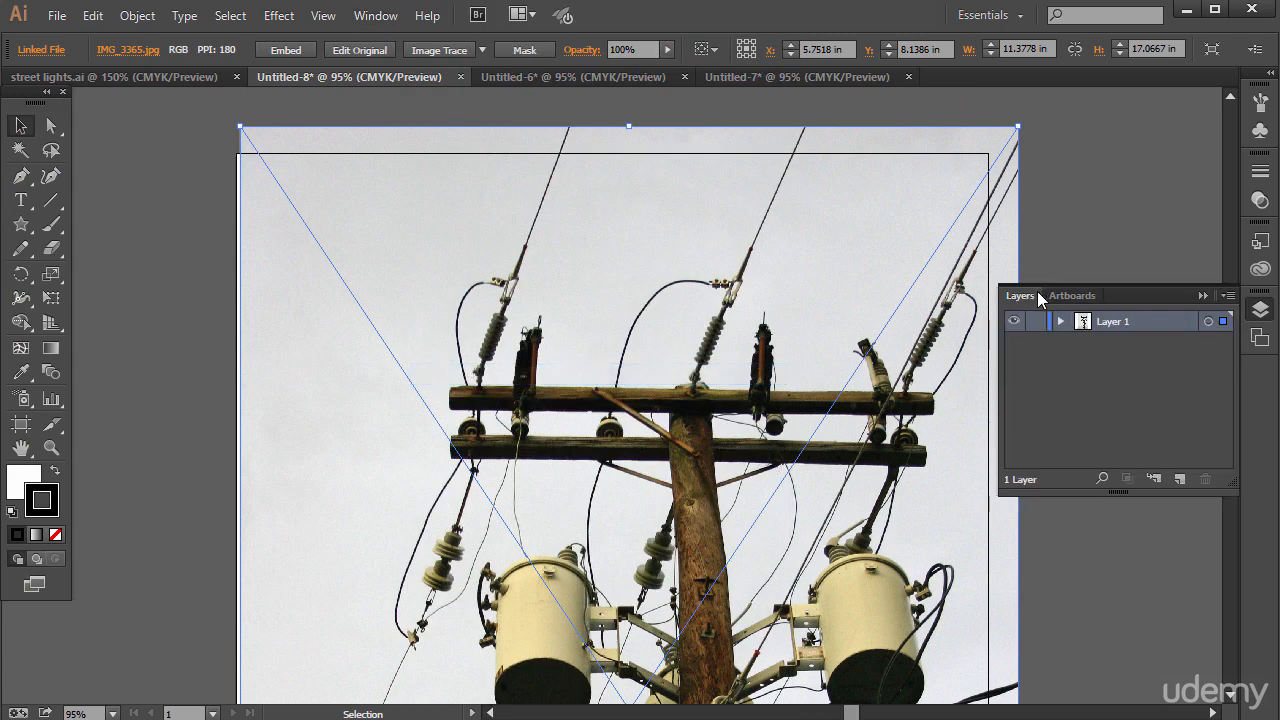
{"action": "left_click_drag", "start_coordinate": [1030, 296], "coordinate": [1054, 161]}
{"action": "left_click", "coordinate": [1201, 296]}
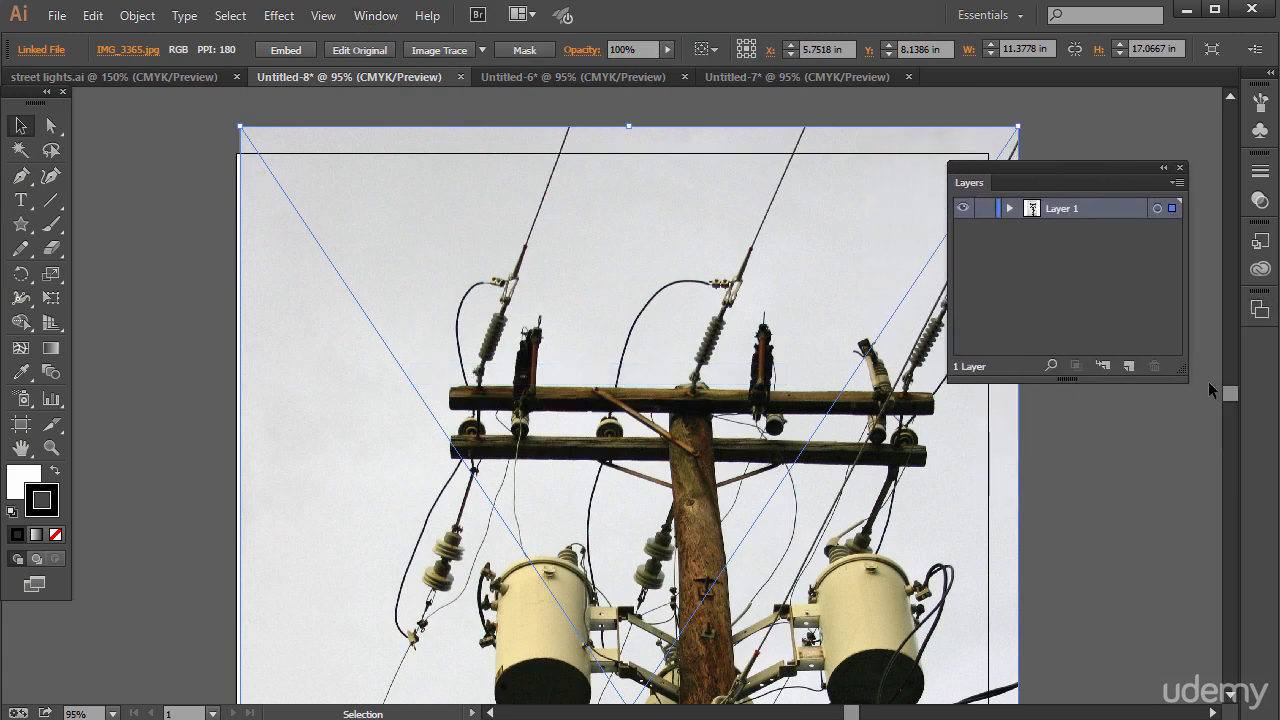
{"action": "left_click_drag", "start_coordinate": [1184, 369], "coordinate": [1192, 444]}
Choose the Pen tool, add a new layer above the photo's layer, and check the contents of Layer 1
{"action": "left_click", "coordinate": [22, 176]}
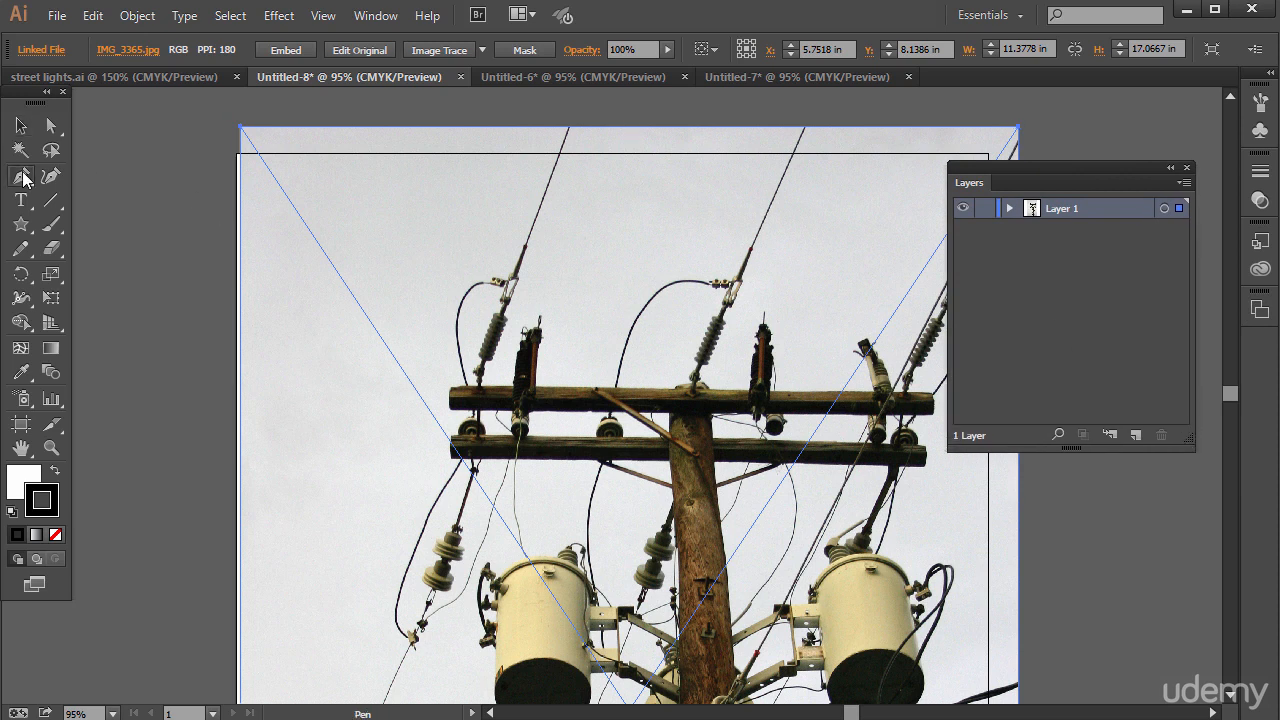
{"action": "left_click", "coordinate": [1134, 435]}
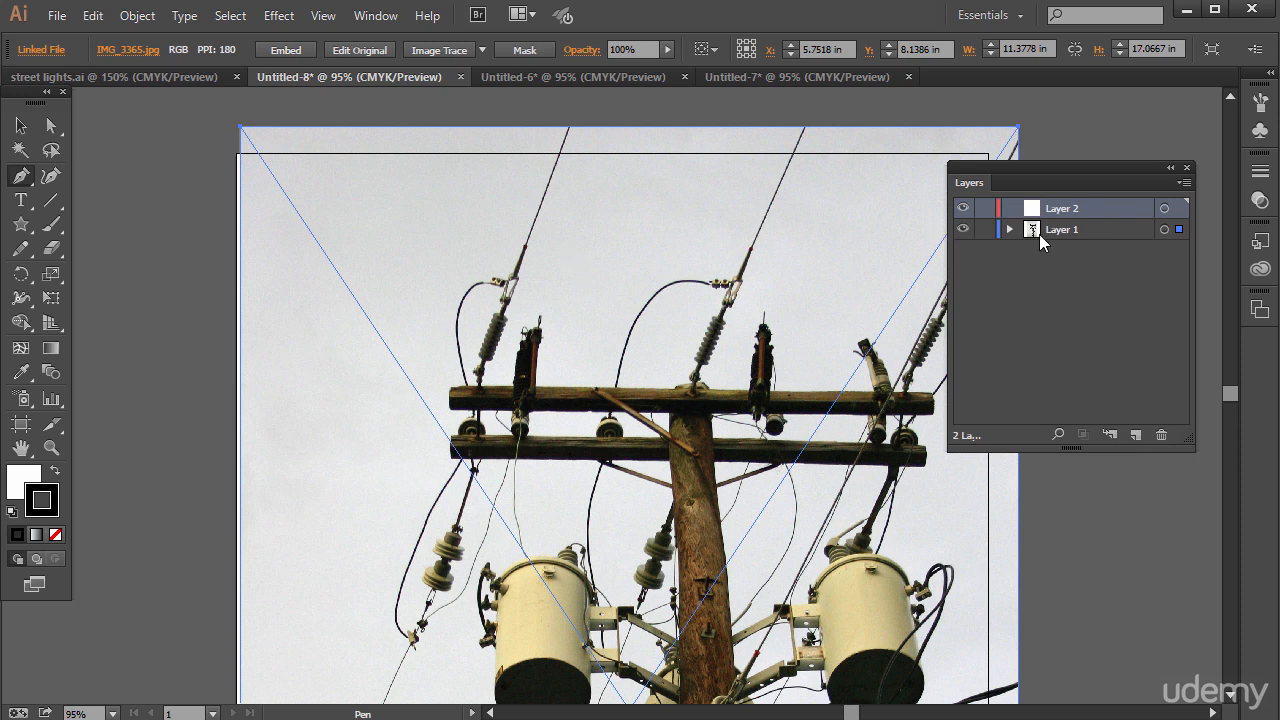
{"action": "left_click", "coordinate": [1010, 230]}
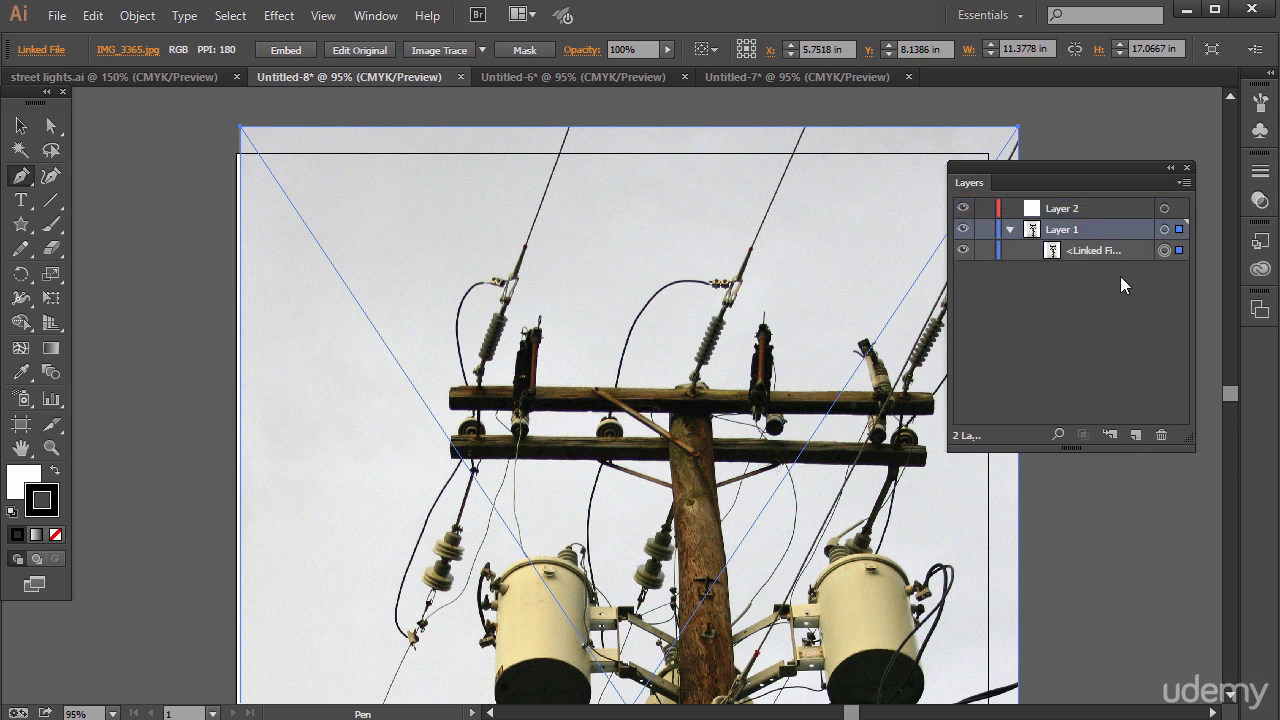
{"action": "left_click", "coordinate": [1010, 230]}
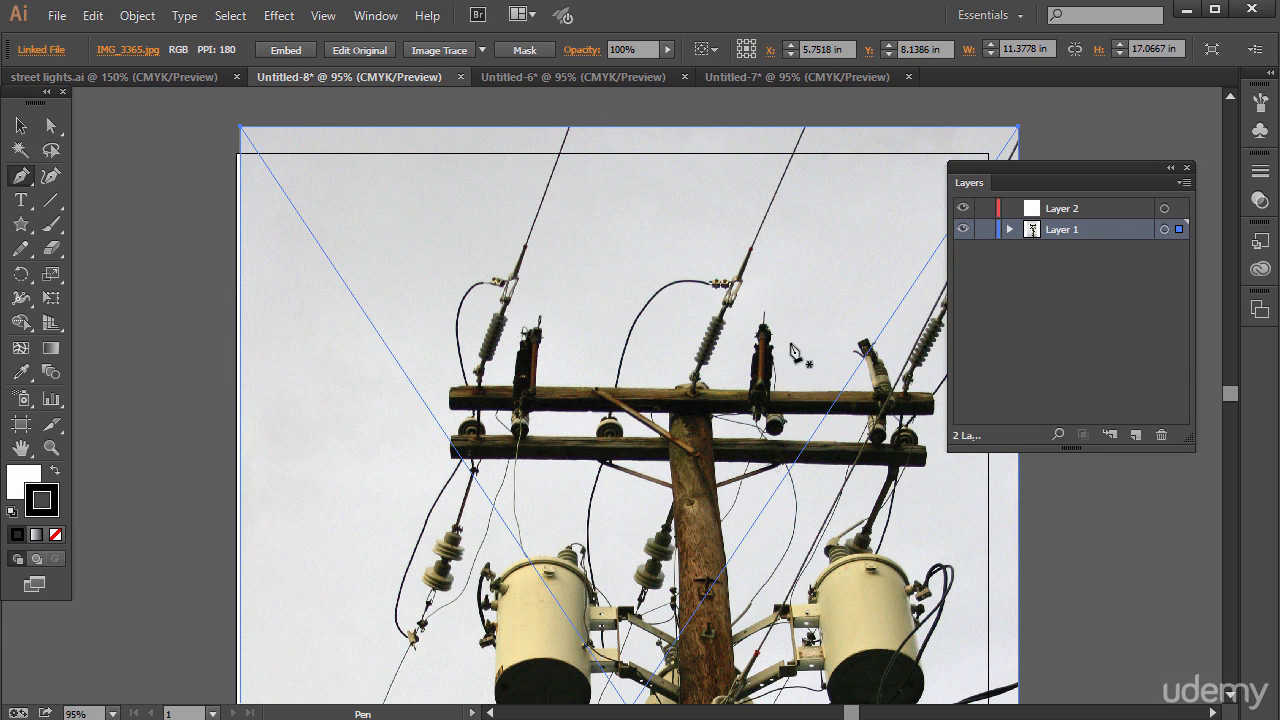
Draw an ellipse with the Ellipse tool, fitted over the dark underside of the left transformer
{"action": "scroll", "coordinate": [507, 440], "scroll_direction": "down", "scroll_amount": 5}
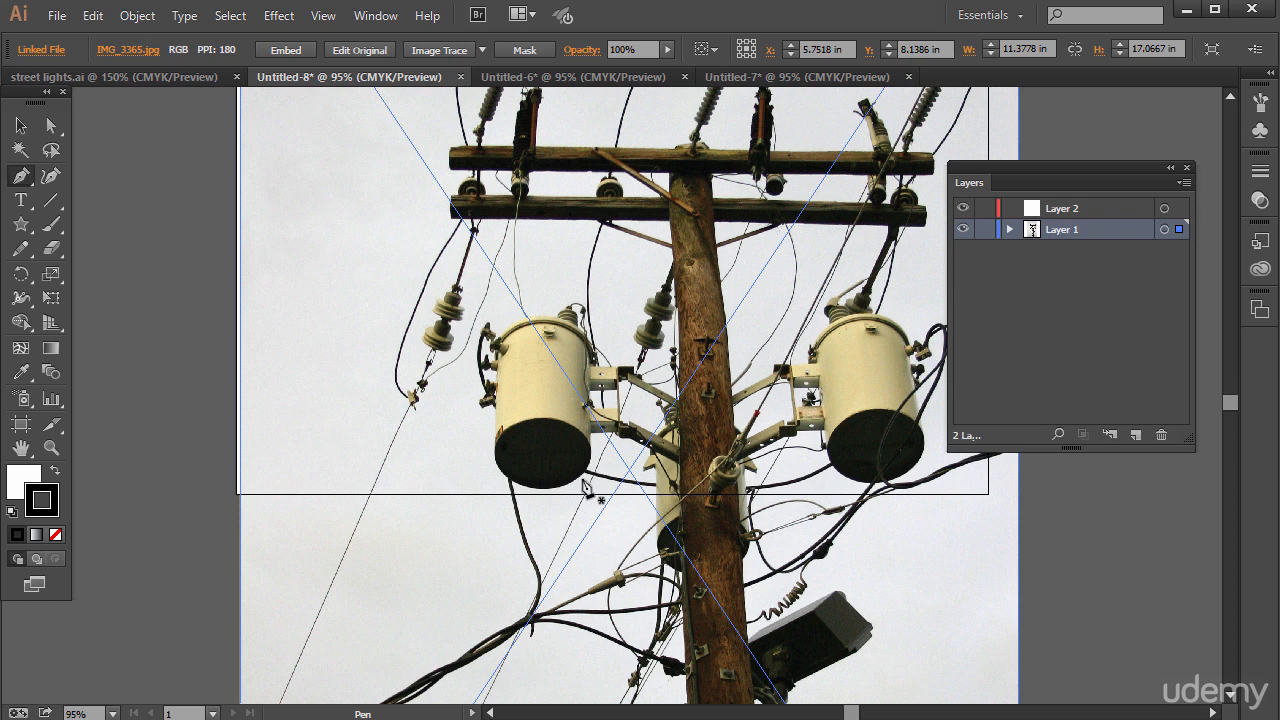
{"action": "left_click", "coordinate": [21, 236]}
{"action": "left_click", "coordinate": [21, 225]}
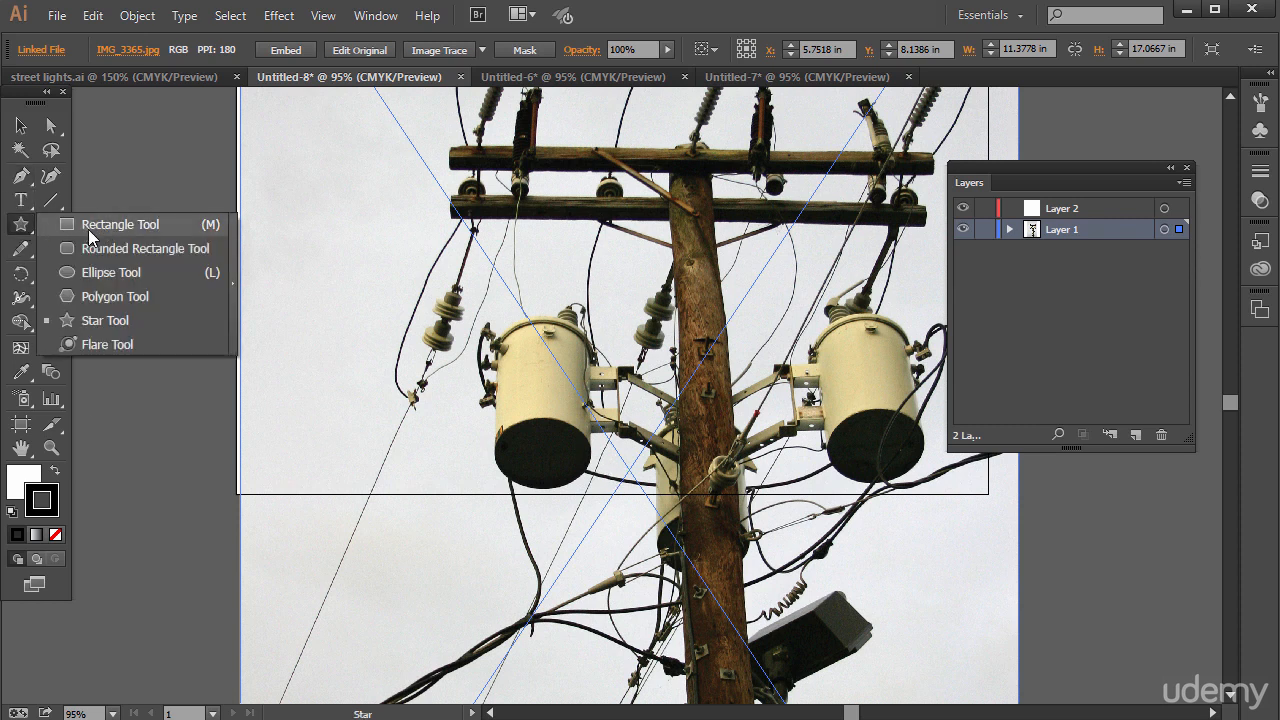
{"action": "left_click", "coordinate": [96, 277]}
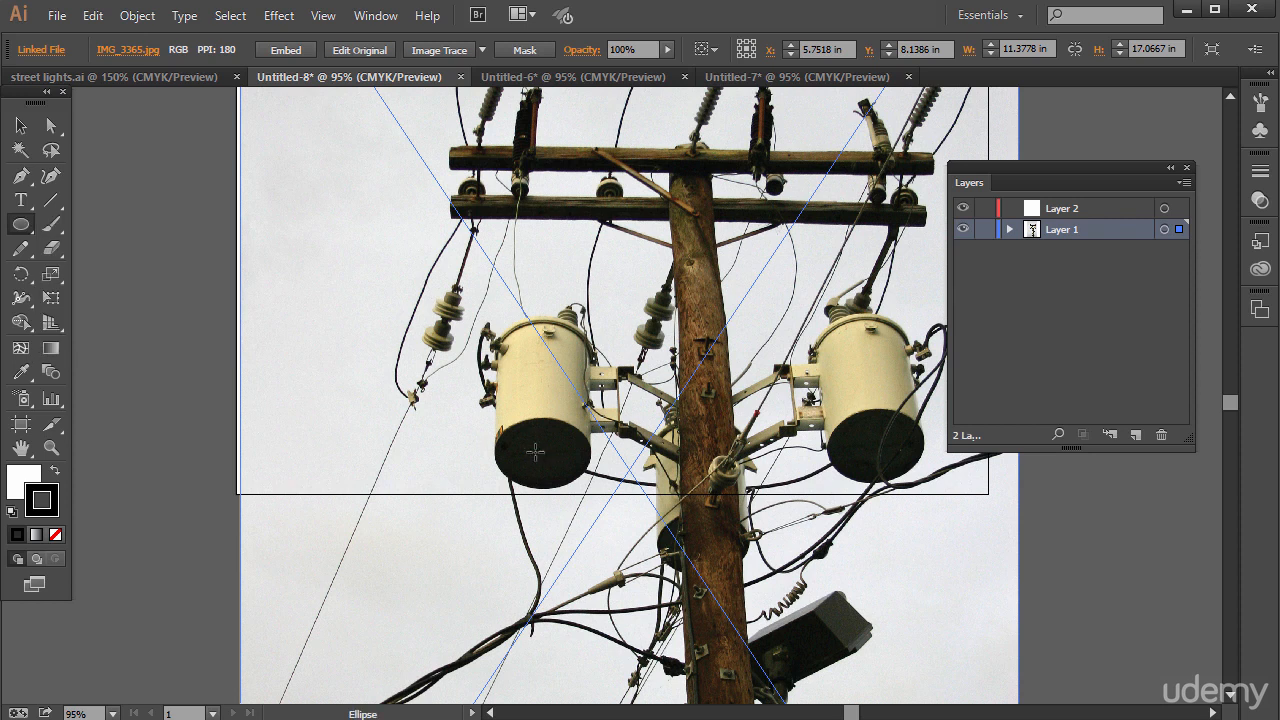
{"action": "left_click_drag", "start_coordinate": [464, 396], "coordinate": [562, 468]}
{"action": "left_click", "coordinate": [92, 15]}
{"action": "left_click", "coordinate": [130, 37]}
{"action": "left_click_drag", "start_coordinate": [544, 454], "coordinate": [590, 490]}
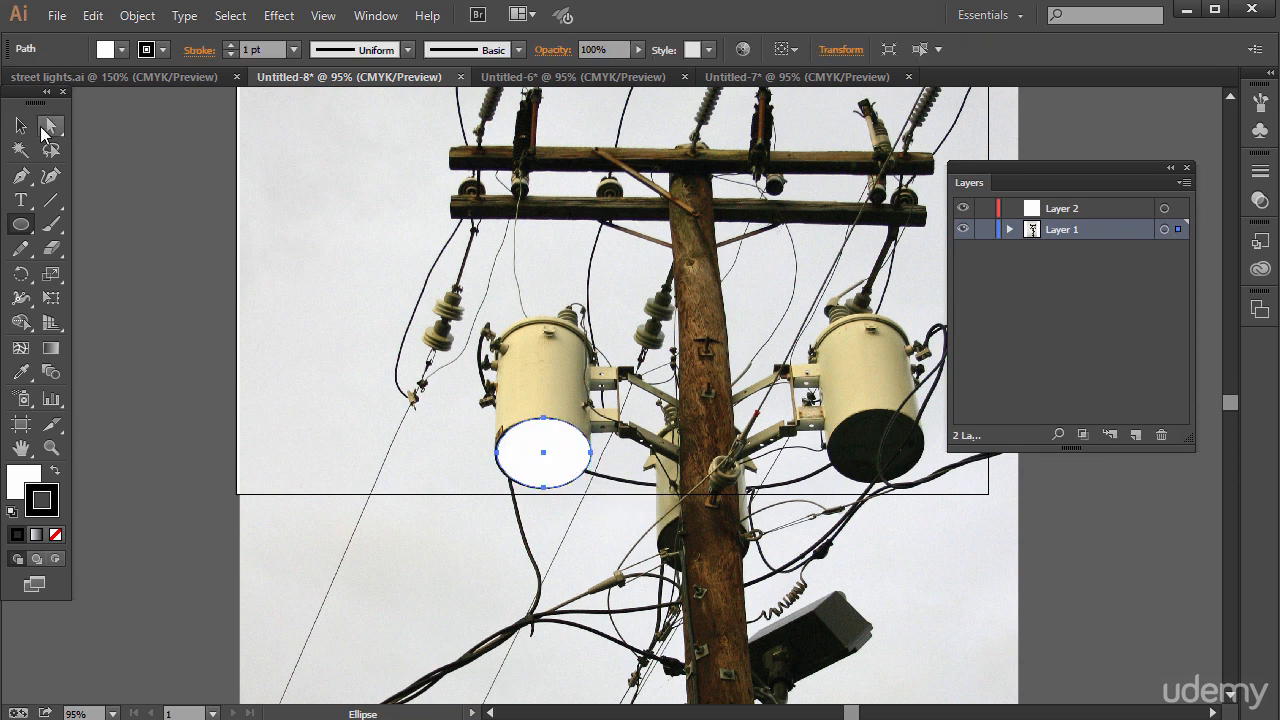
With the Direct Selection tool, check the ellipse's left anchor point and nudge the whole ellipse slightly to match the transformer's underside
{"action": "left_click", "coordinate": [51, 125]}
{"action": "left_click", "coordinate": [131, 270]}
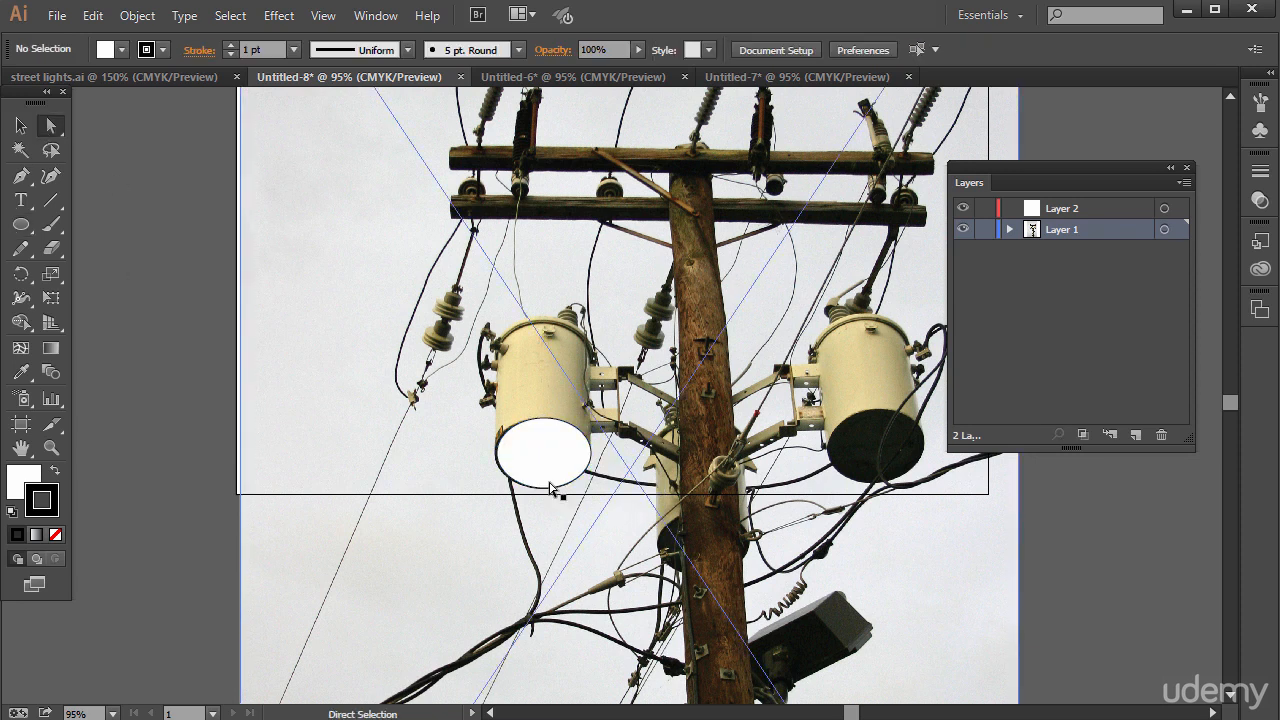
{"action": "left_click_drag", "start_coordinate": [497, 452], "coordinate": [496, 453]}
{"action": "left_click", "coordinate": [497, 453]}
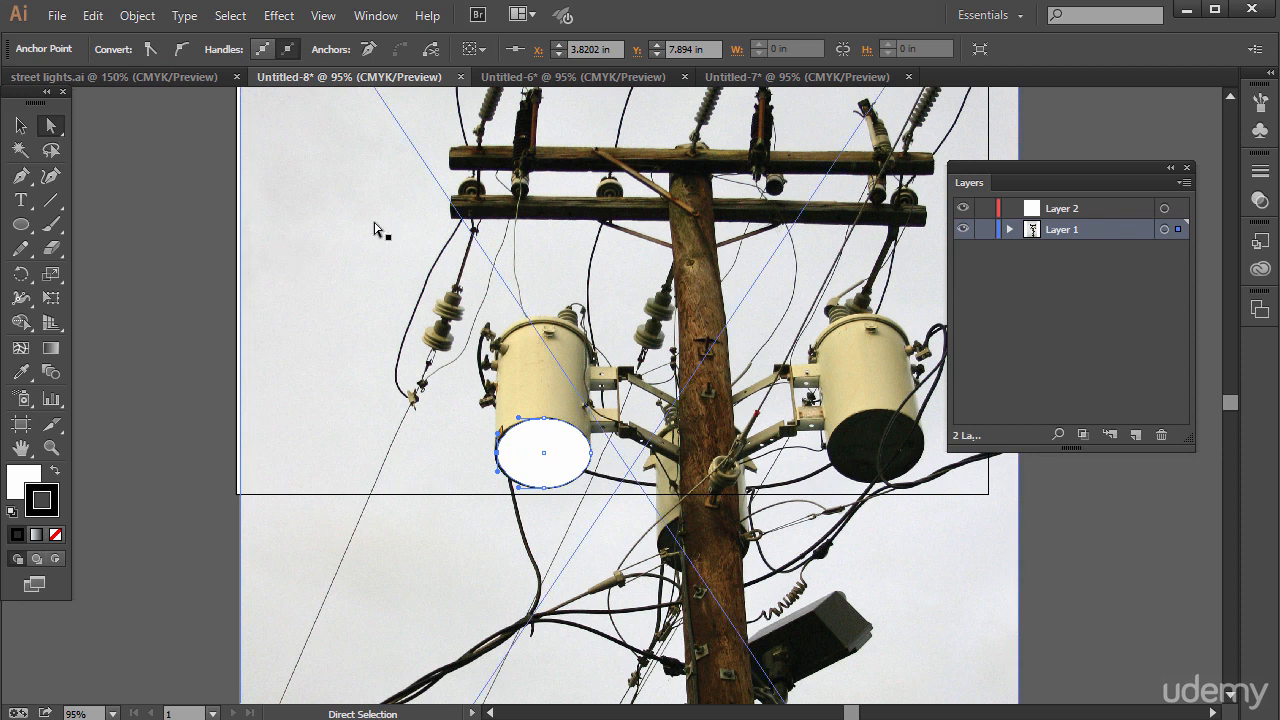
{"action": "left_click_drag", "start_coordinate": [544, 466], "coordinate": [523, 453]}
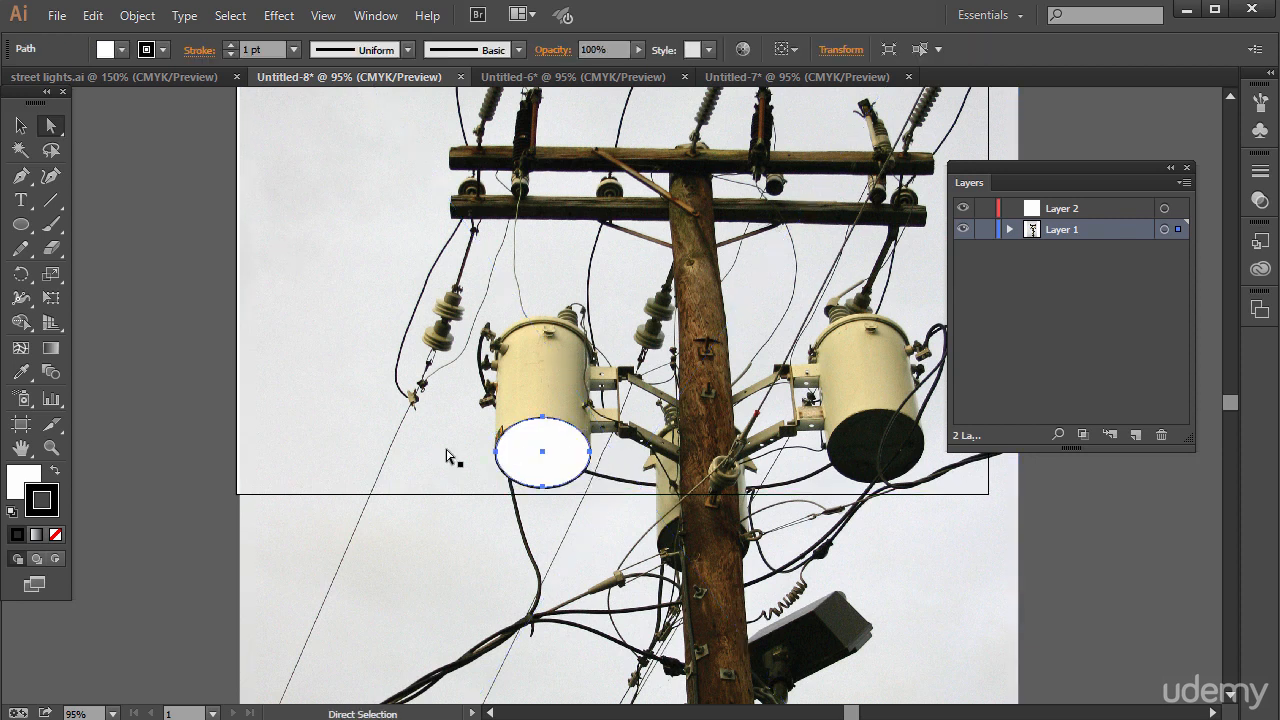
Fill the ellipse with a medium grey of about C 47, M 39, Y 40, K 3 and deselect it
{"action": "double_click", "coordinate": [14, 484]}
{"action": "left_click_drag", "start_coordinate": [606, 403], "coordinate": [378, 407]}
{"action": "left_click", "coordinate": [883, 302]}
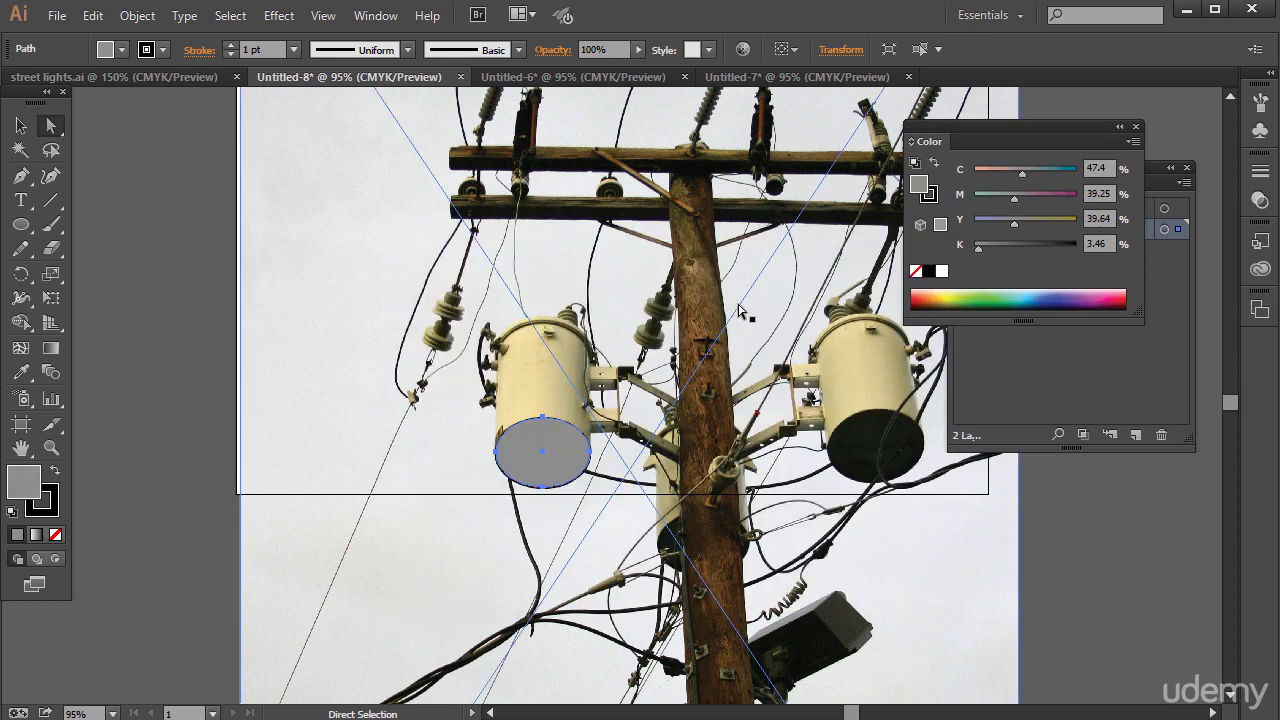
{"action": "left_click", "coordinate": [214, 371]}
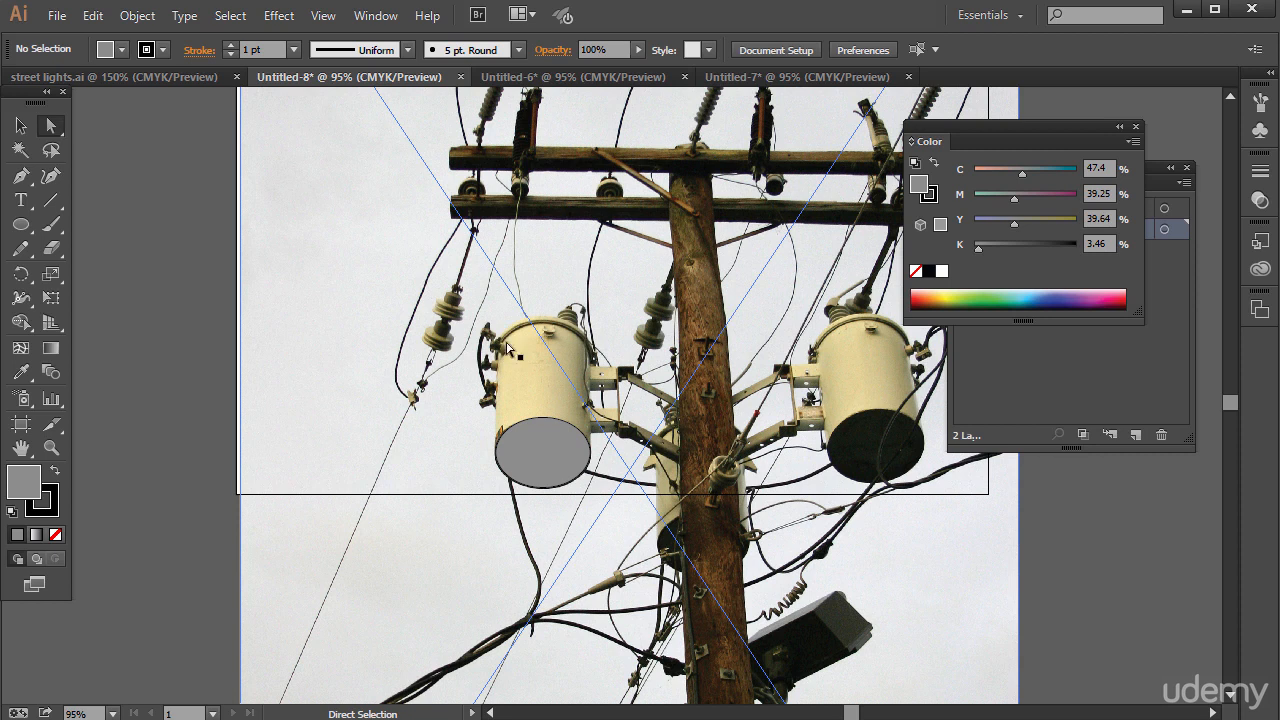
Trace the thin wire below the left insulator with the Pen tool as a straight line running just past the photo's left edge
{"action": "scroll", "coordinate": [545, 347], "scroll_direction": "down", "scroll_amount": 6}
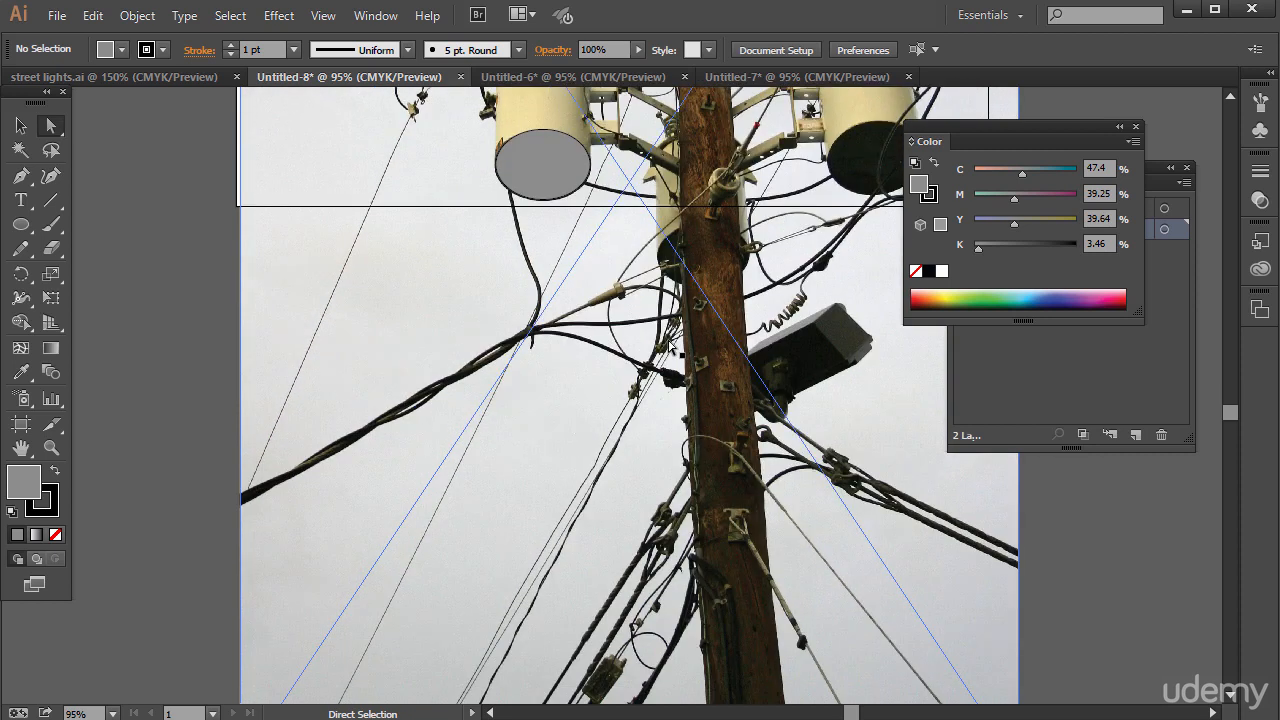
{"action": "scroll", "coordinate": [670, 345], "scroll_direction": "up", "scroll_amount": 2}
{"action": "scroll", "coordinate": [668, 345], "scroll_direction": "up", "scroll_amount": 3}
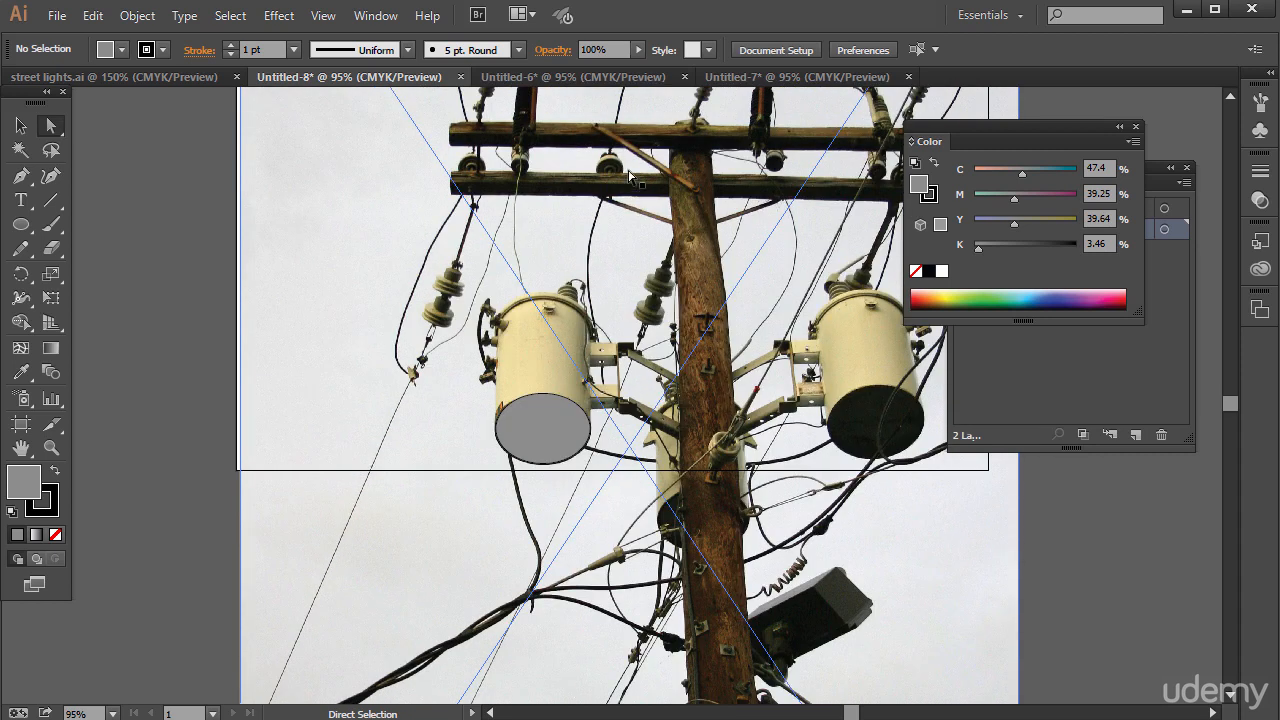
{"action": "scroll", "coordinate": [629, 174], "scroll_direction": "up", "scroll_amount": 1}
{"action": "scroll", "coordinate": [480, 322], "scroll_direction": "up", "scroll_amount": 1}
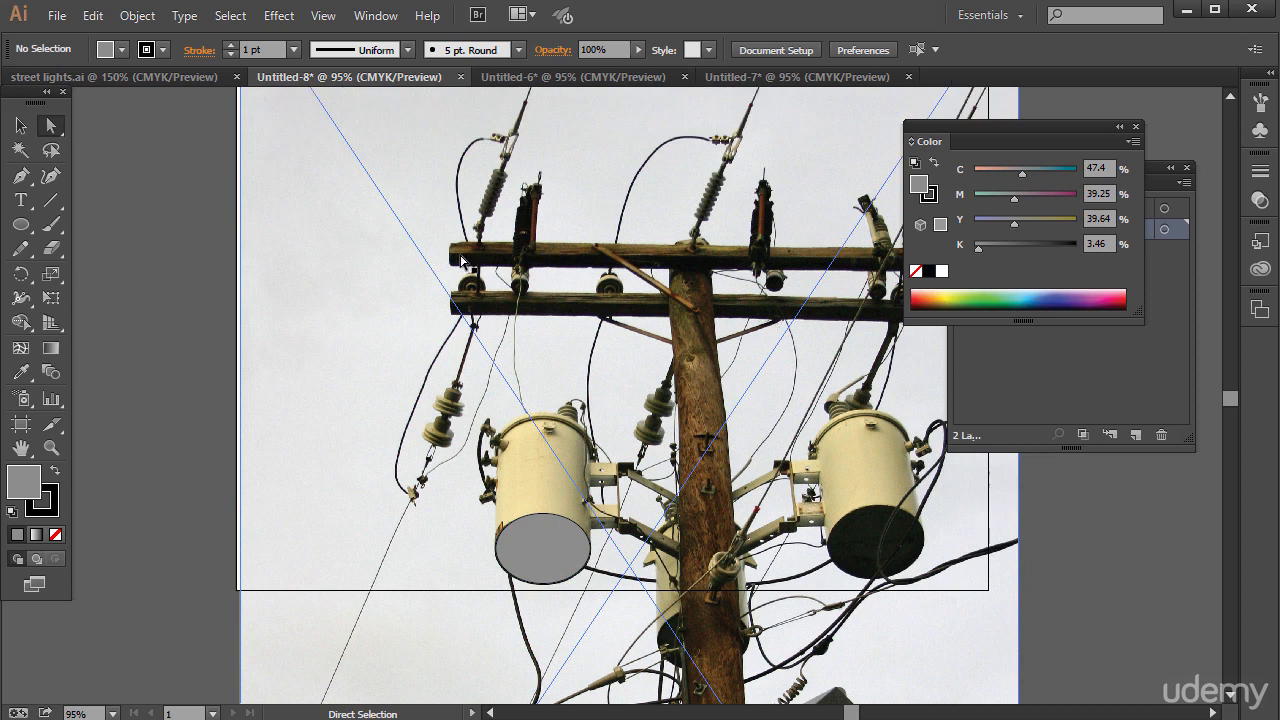
{"action": "scroll", "coordinate": [461, 260], "scroll_direction": "up", "scroll_amount": 2}
{"action": "scroll", "coordinate": [403, 449], "scroll_direction": "down", "scroll_amount": 5}
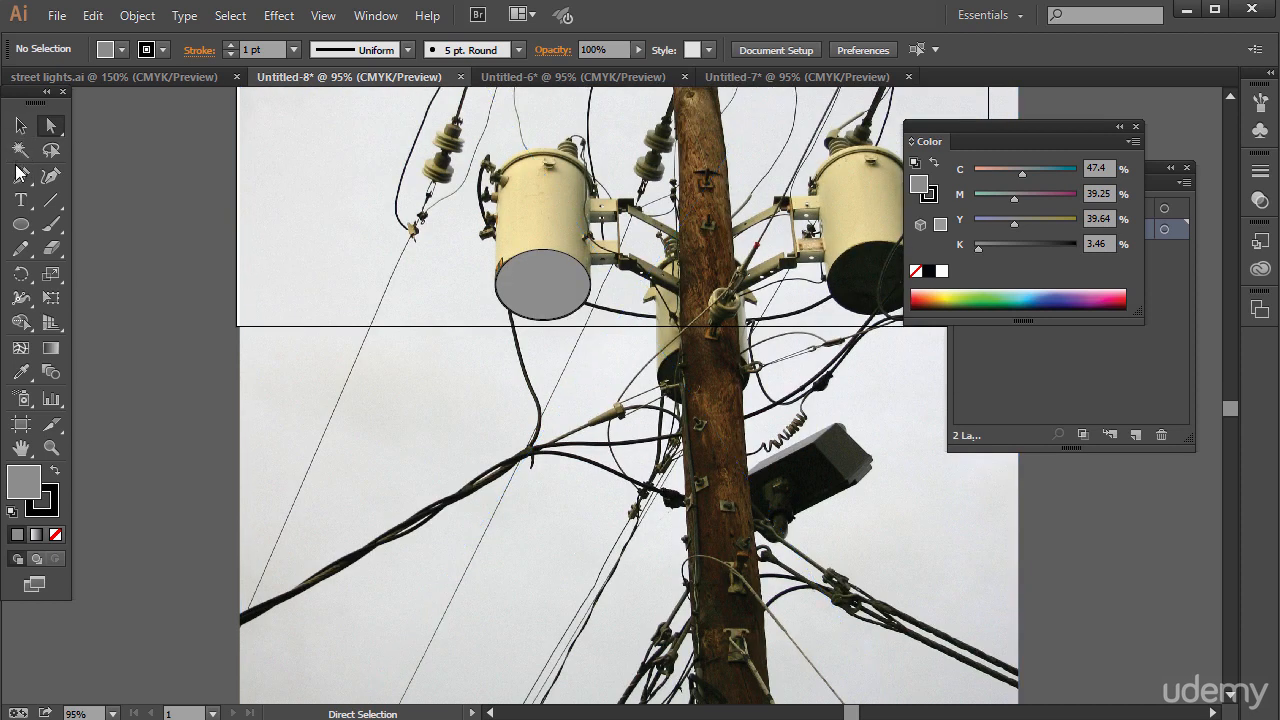
{"action": "left_click", "coordinate": [20, 175]}
{"action": "left_click", "coordinate": [410, 234]}
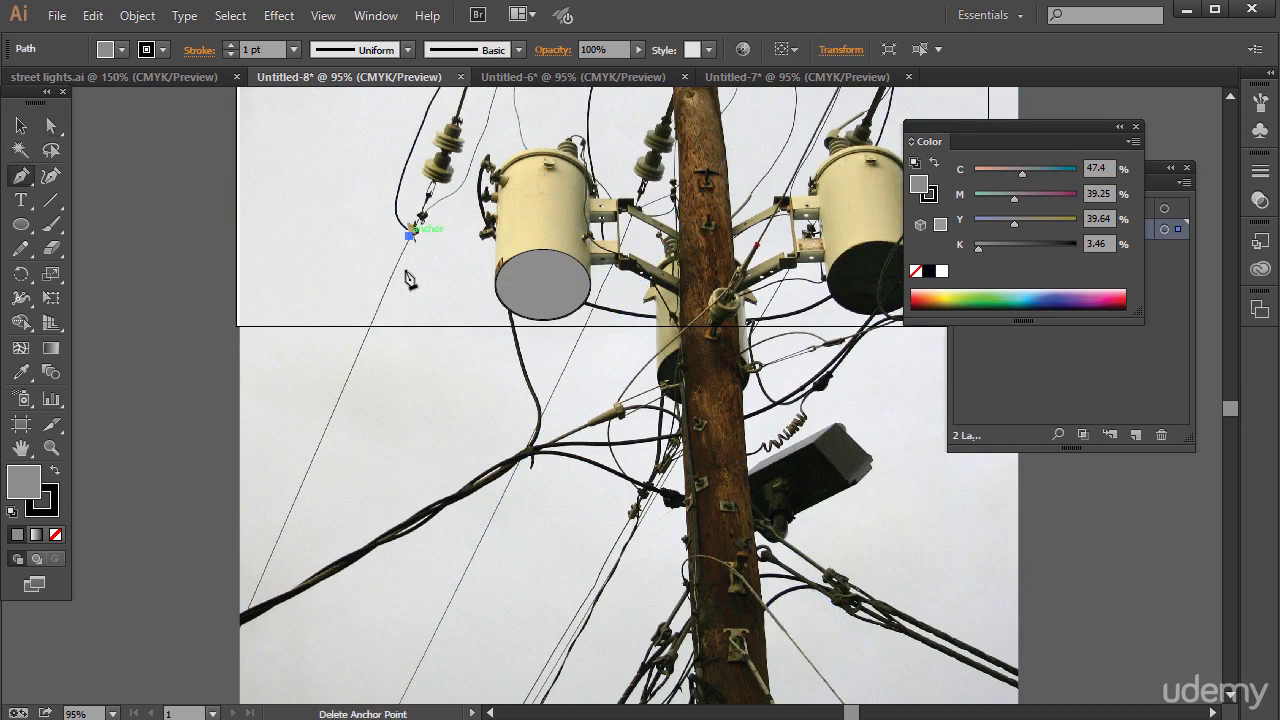
{"action": "left_click", "coordinate": [226, 651]}
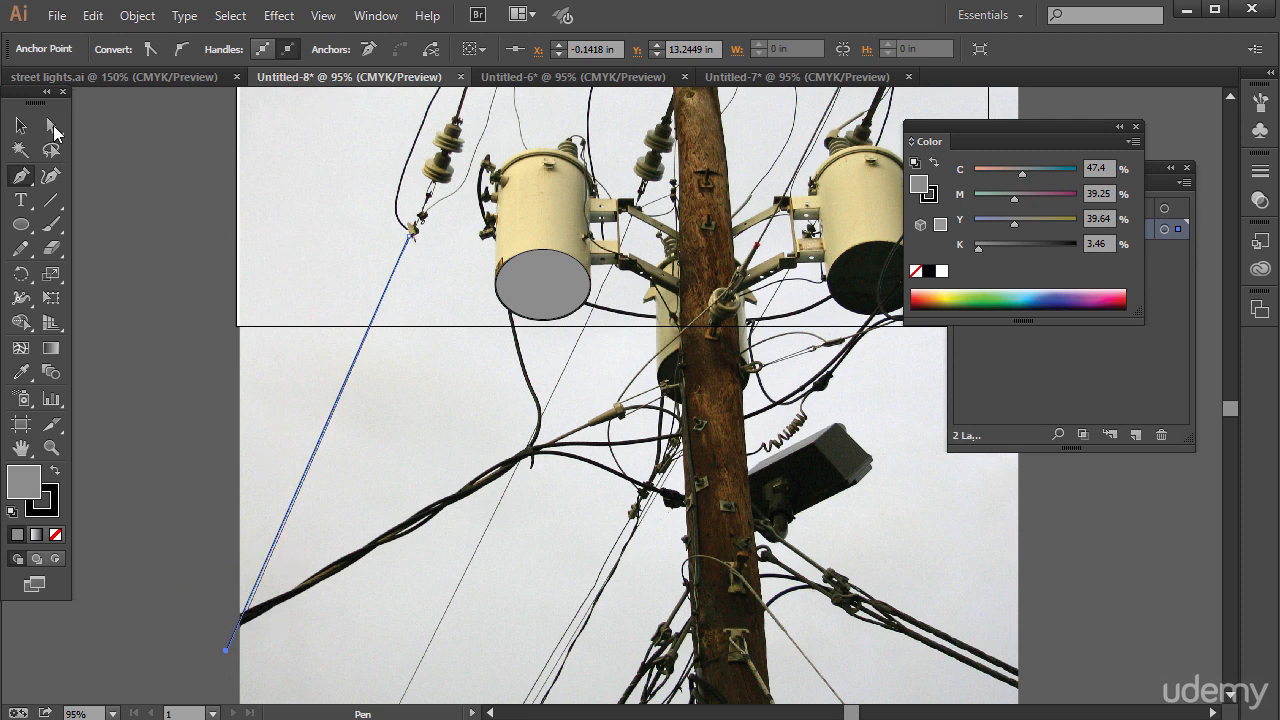
Set the stroke weight of the traced wire line to 2 pt and deselect it
{"action": "left_click", "coordinate": [21, 125]}
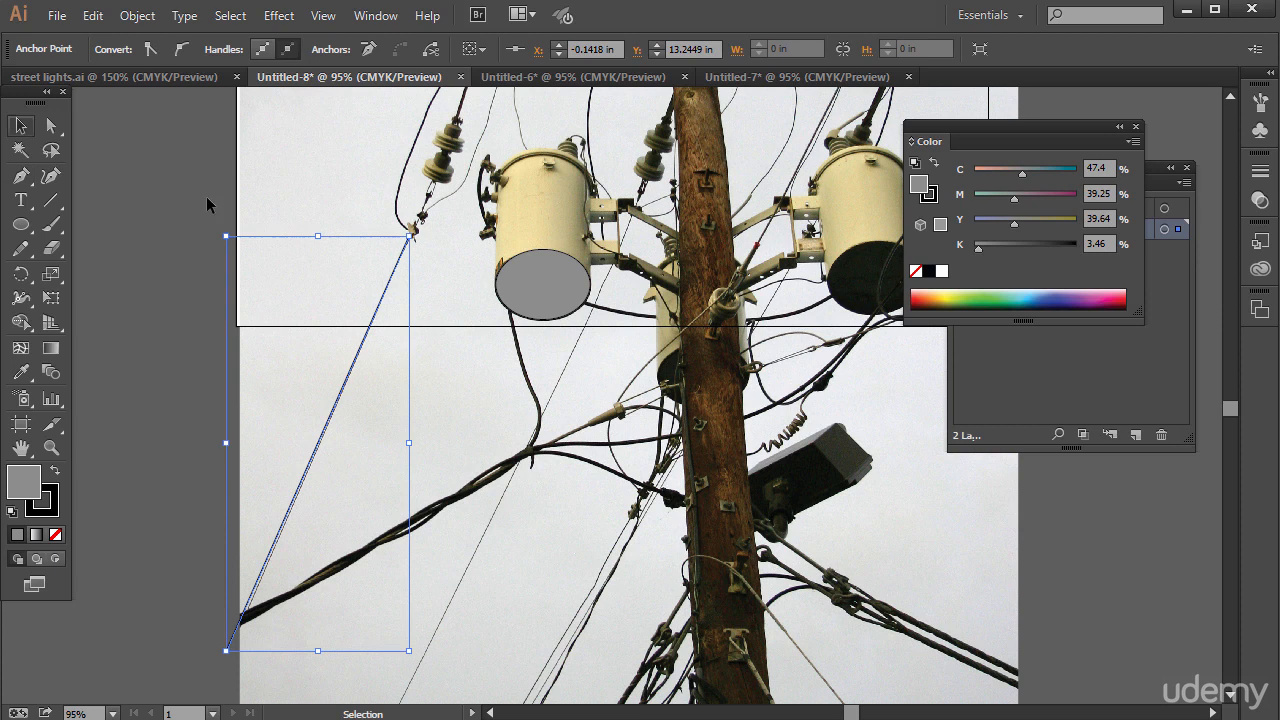
{"action": "left_click", "coordinate": [343, 392]}
{"action": "left_click", "coordinate": [294, 49]}
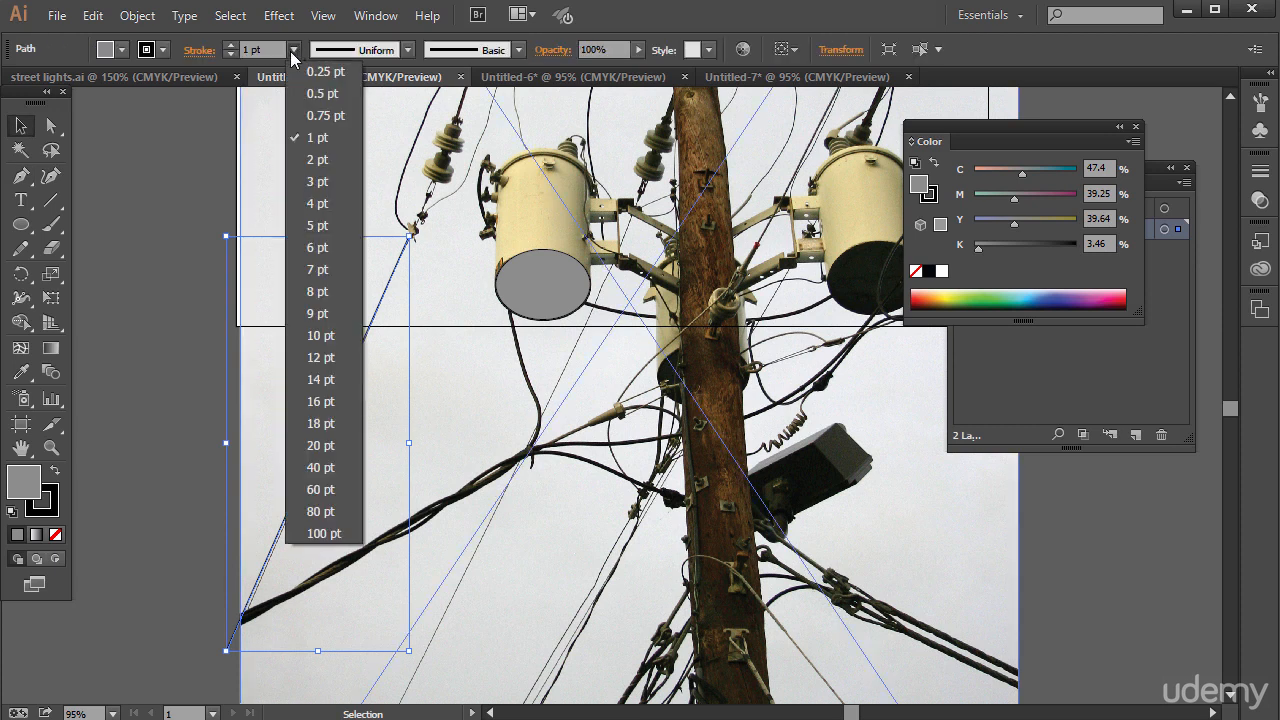
{"action": "left_click", "coordinate": [330, 158]}
{"action": "left_click", "coordinate": [172, 414]}
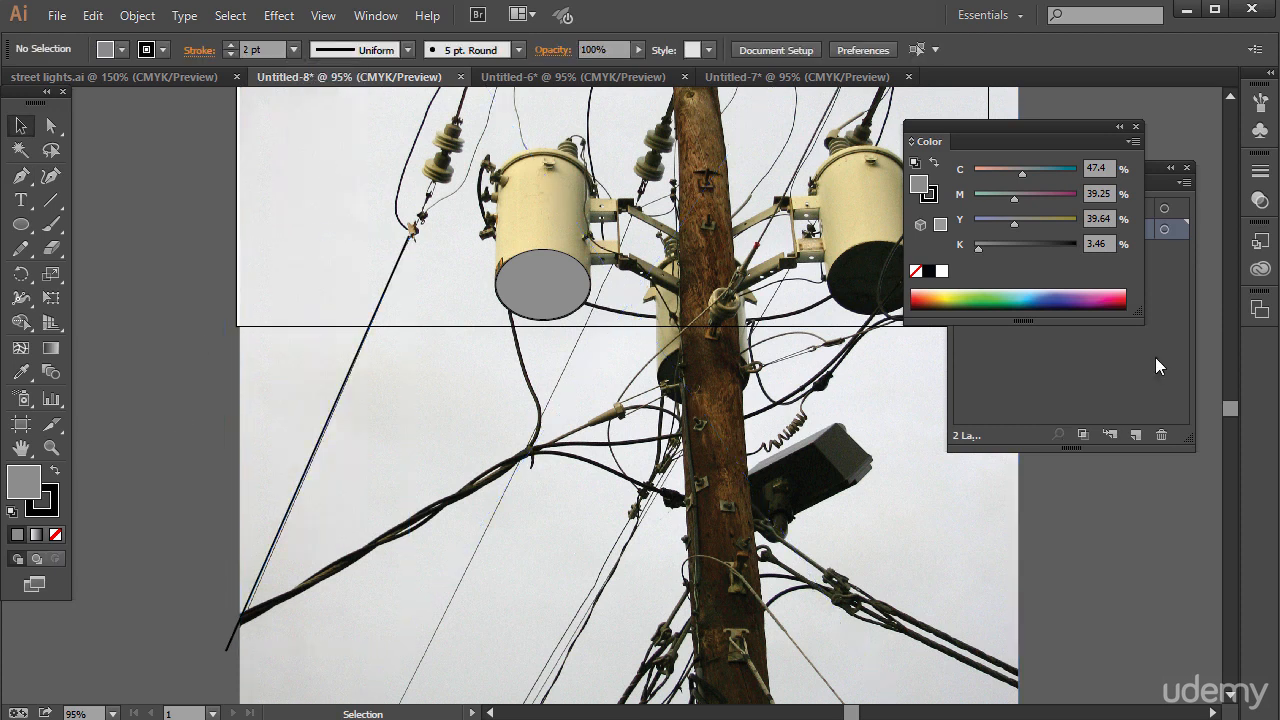
Expand Layer 1 and toggle the linked photo's visibility to check the traced wire and ellipse on their own
{"action": "left_click", "coordinate": [1164, 310]}
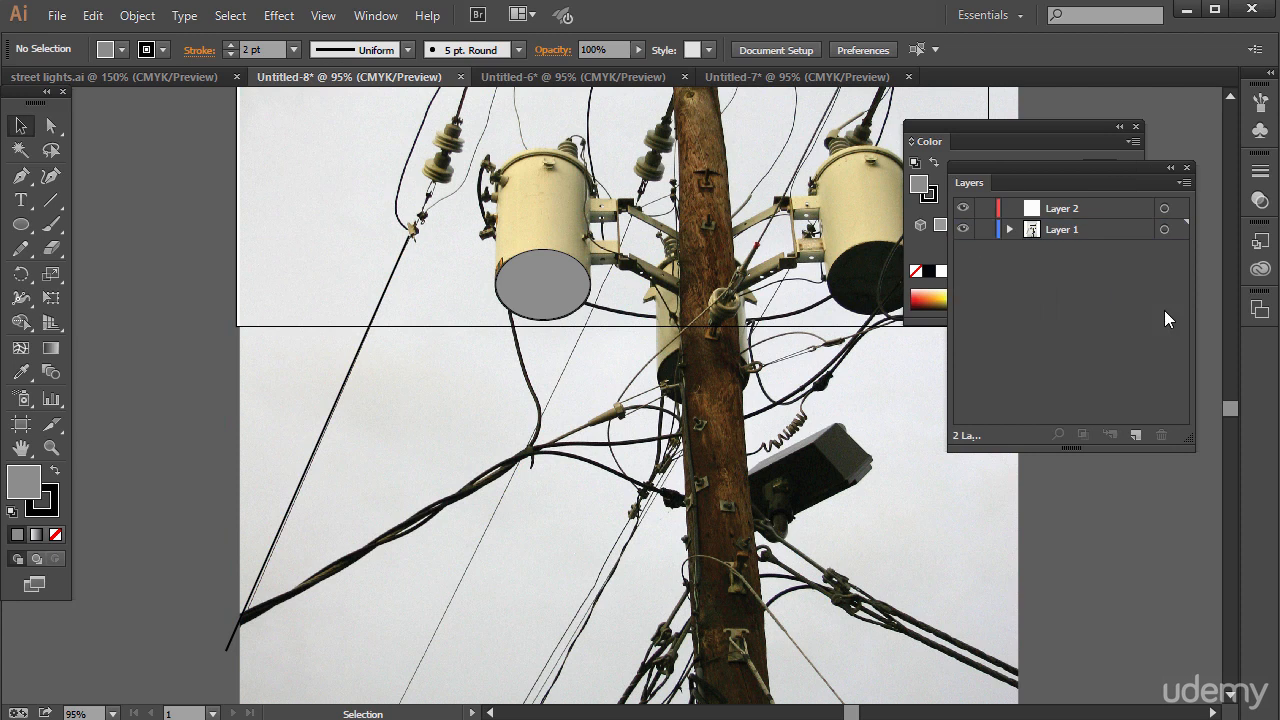
{"action": "left_click", "coordinate": [1011, 229]}
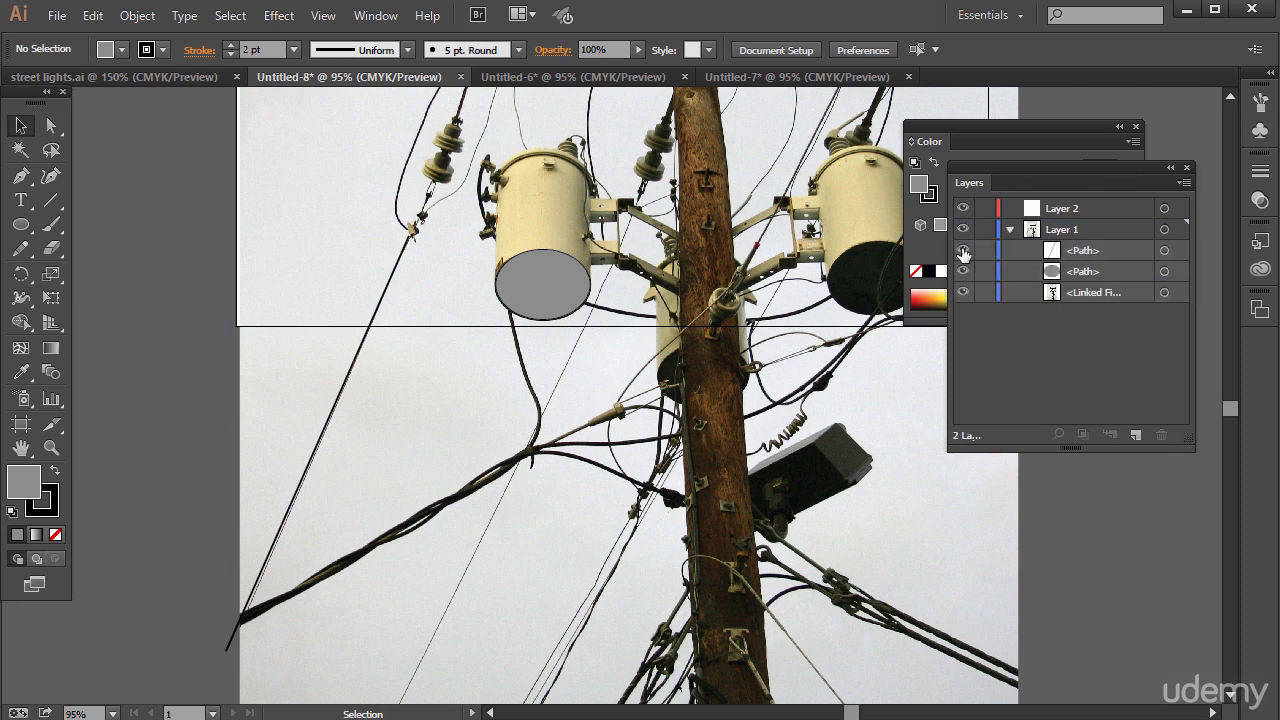
{"action": "left_click", "coordinate": [962, 293]}
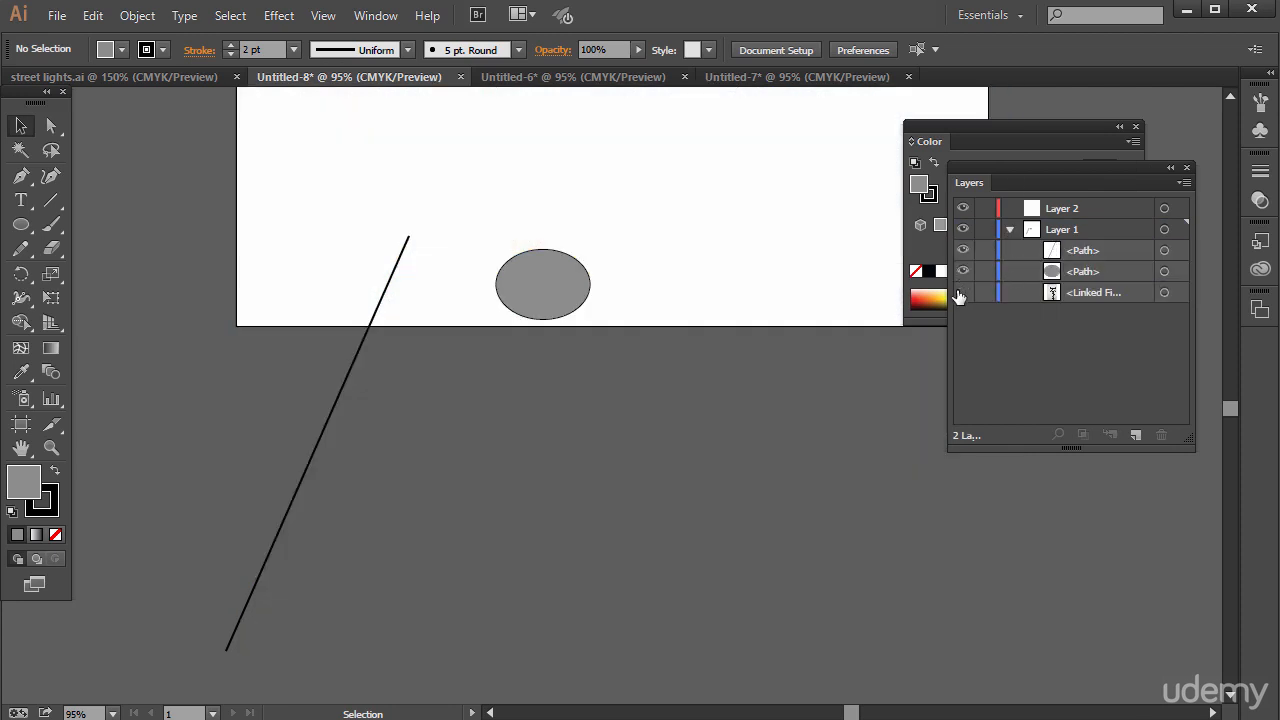
{"action": "left_click", "coordinate": [961, 293]}
{"action": "left_click", "coordinate": [961, 293]}
{"action": "left_click", "coordinate": [961, 293]}
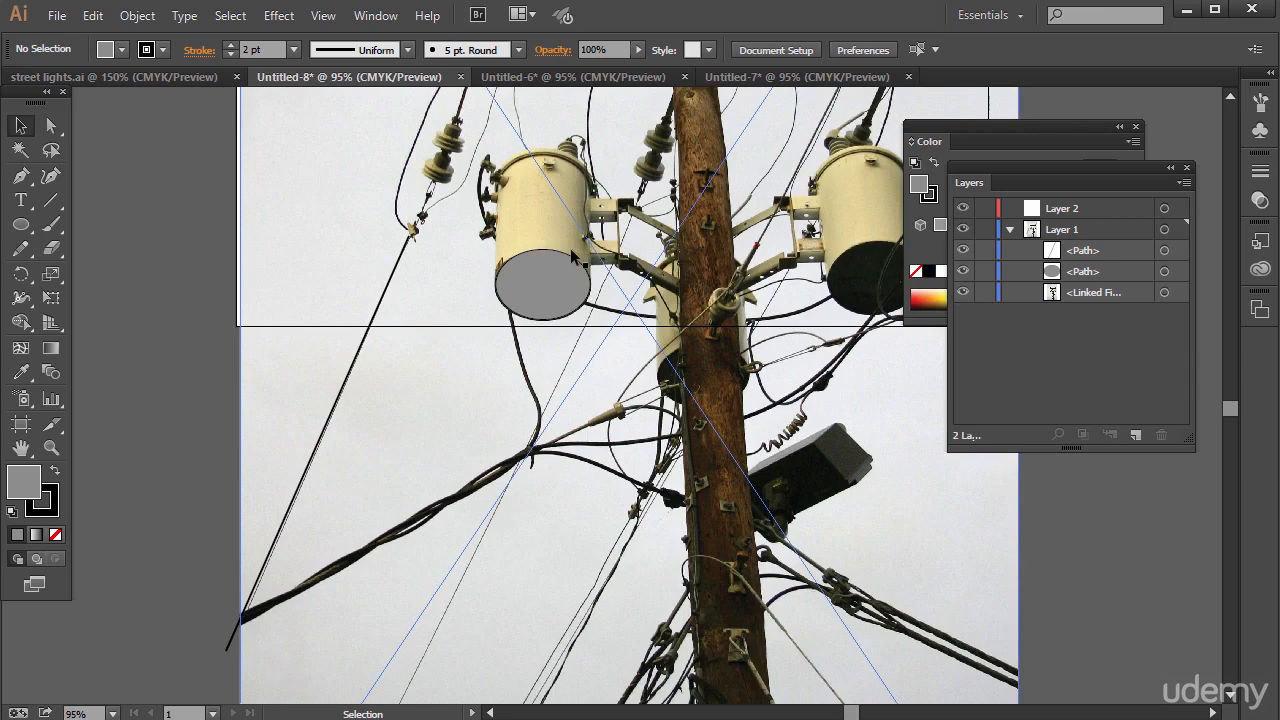
Extend the artboard downward with the Artboard tool to a height of about 16.77 in, covering more of the photo
{"action": "scroll", "coordinate": [573, 256], "scroll_direction": "up", "scroll_amount": 2}
{"action": "scroll", "coordinate": [566, 265], "scroll_direction": "up", "scroll_amount": 7}
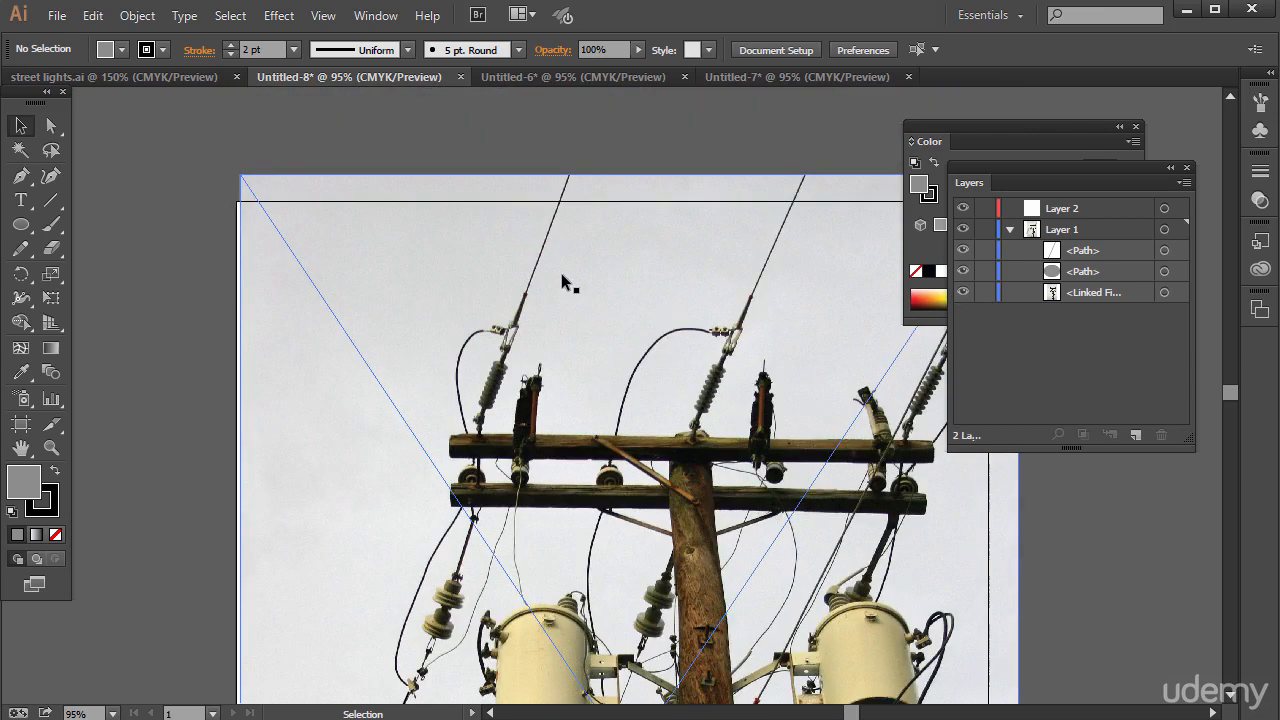
{"action": "scroll", "coordinate": [478, 272], "scroll_direction": "down", "scroll_amount": 2}
{"action": "scroll", "coordinate": [355, 240], "scroll_direction": "down", "scroll_amount": 5}
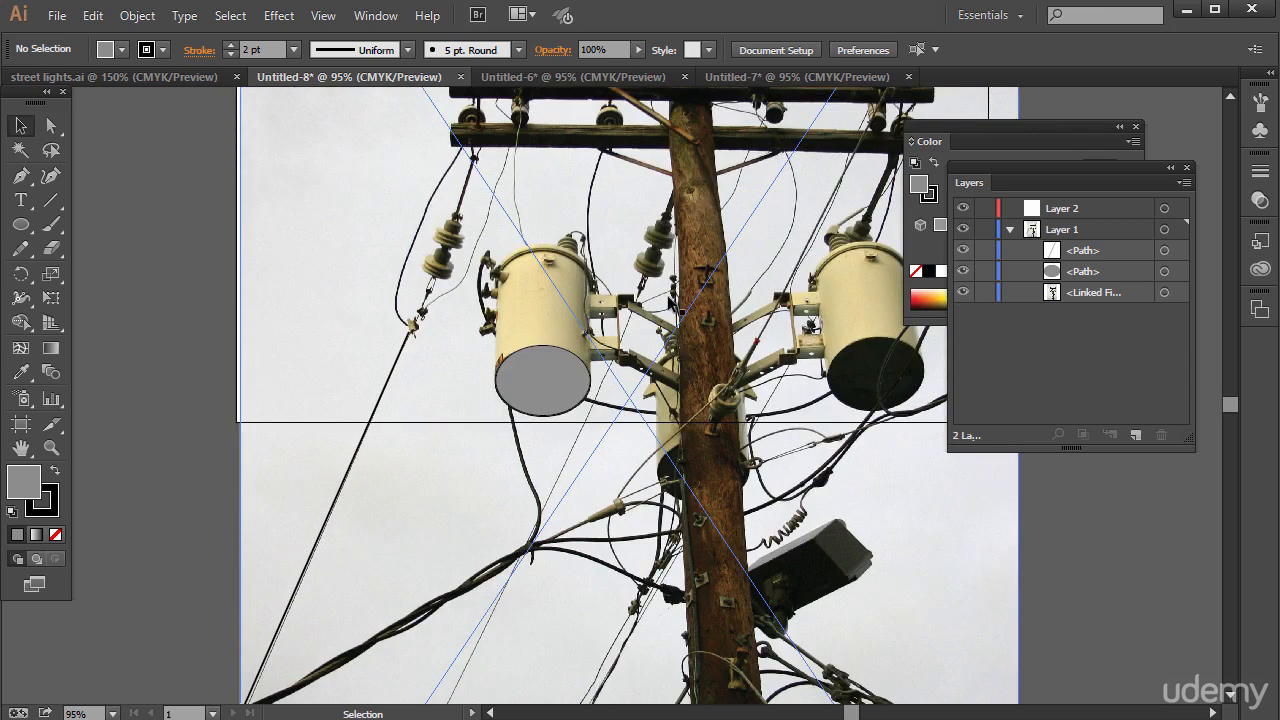
{"action": "left_click", "coordinate": [20, 424]}
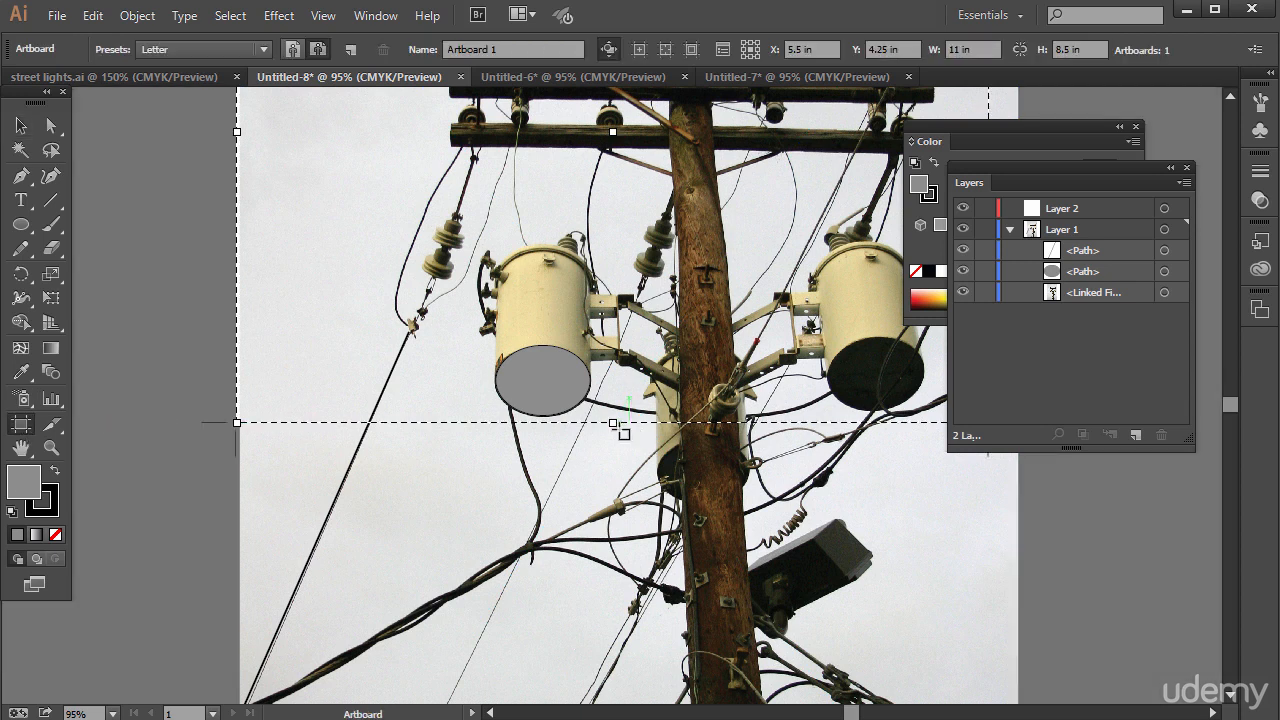
{"action": "left_click_drag", "start_coordinate": [613, 422], "coordinate": [557, 631]}
{"action": "scroll", "coordinate": [517, 506], "scroll_direction": "down", "scroll_amount": 5}
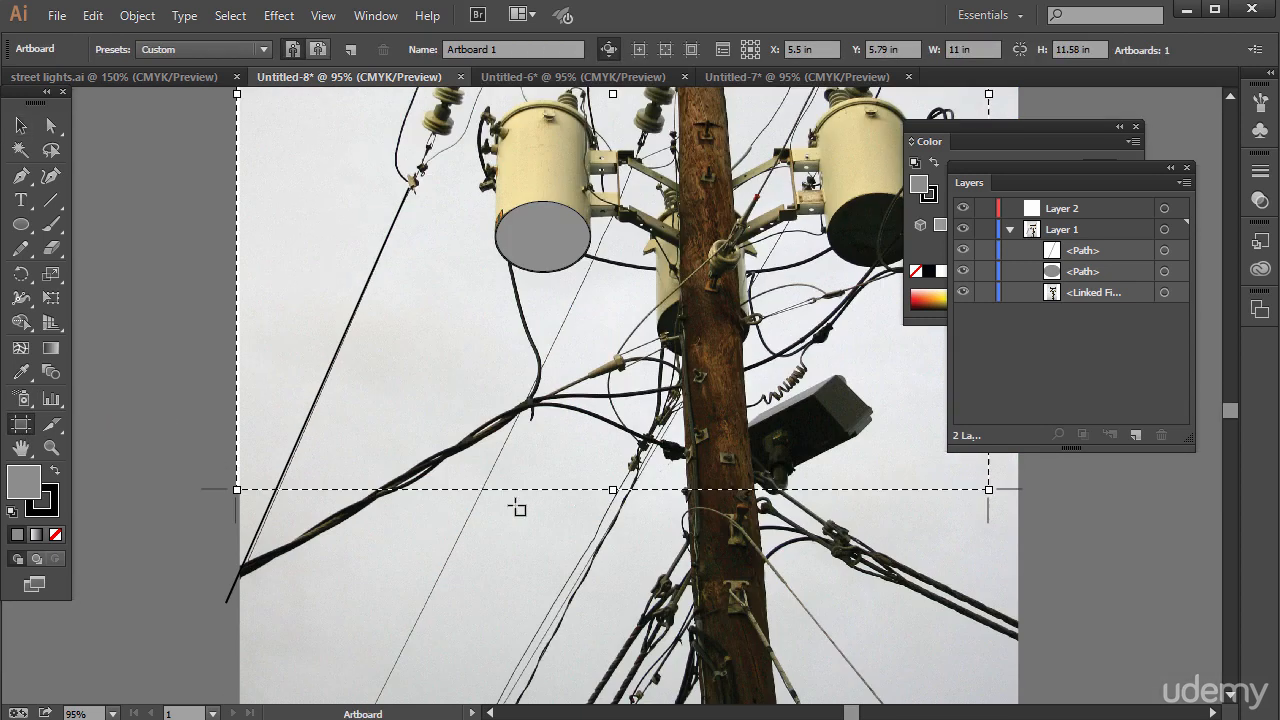
{"action": "scroll", "coordinate": [561, 443], "scroll_direction": "down", "scroll_amount": 3}
{"action": "left_click_drag", "start_coordinate": [612, 222], "coordinate": [554, 571]}
{"action": "scroll", "coordinate": [551, 544], "scroll_direction": "up", "scroll_amount": 6}
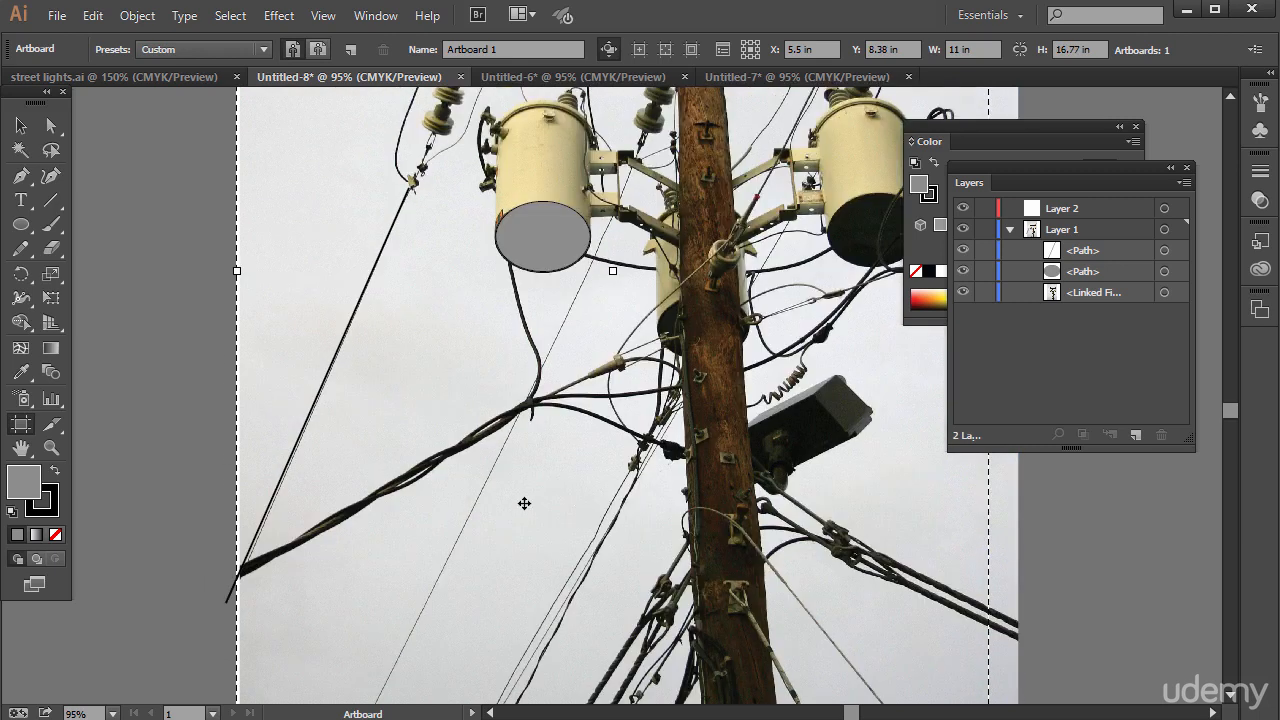
Compare the traced shapes on the enlarged artboard with the linked photo hidden and shown, and collapse Layer 1
{"action": "left_click", "coordinate": [963, 292]}
{"action": "left_click", "coordinate": [963, 292]}
{"action": "left_click", "coordinate": [963, 292]}
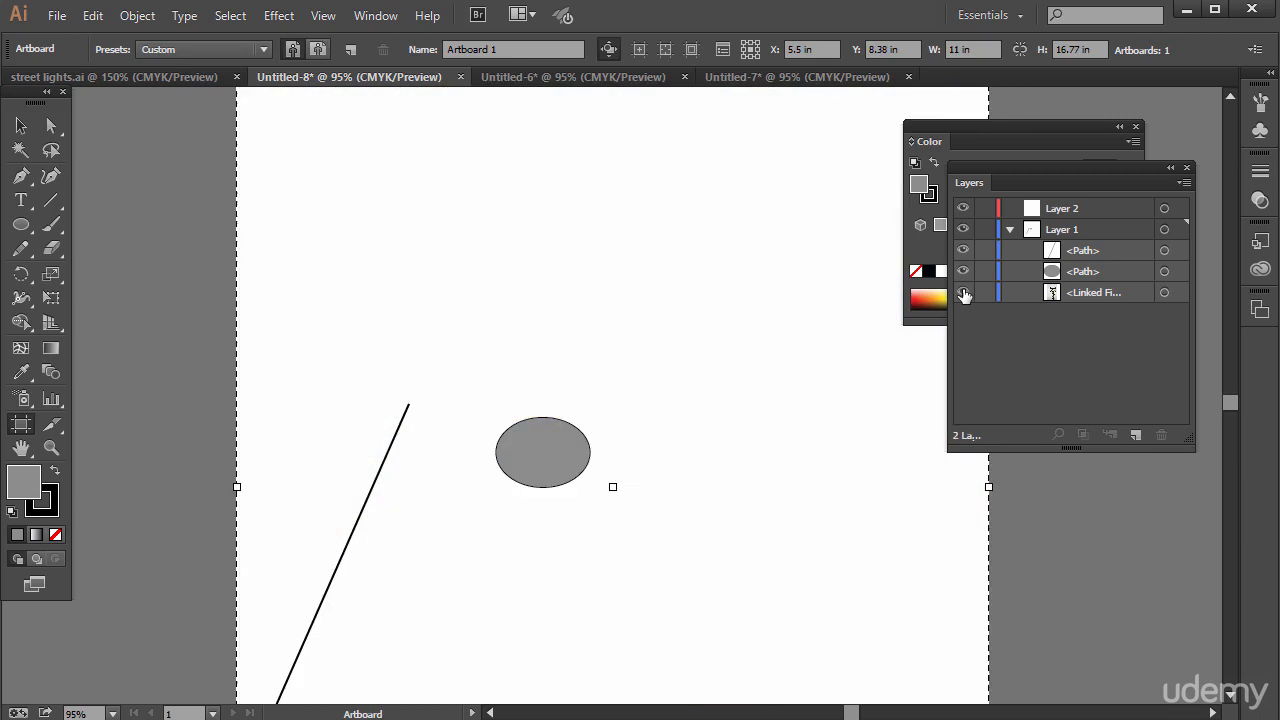
{"action": "left_click", "coordinate": [963, 292]}
{"action": "left_click", "coordinate": [963, 292]}
{"action": "left_click", "coordinate": [963, 292]}
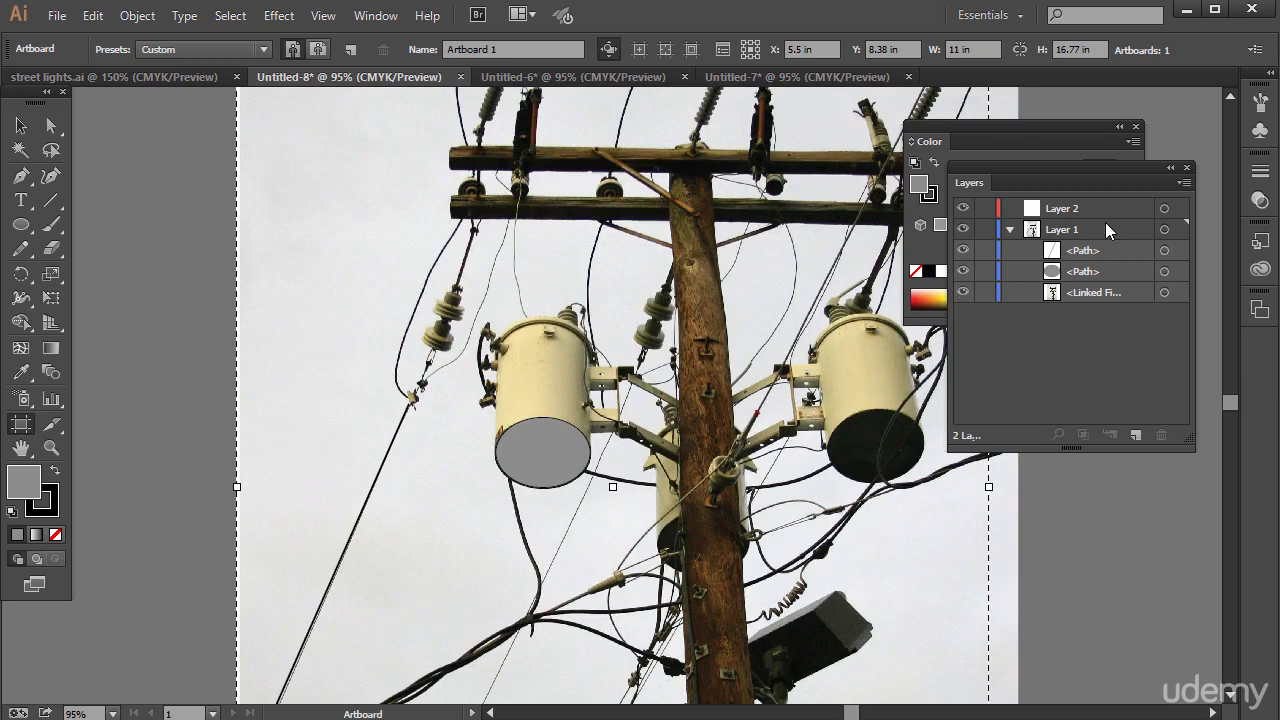
{"action": "left_click", "coordinate": [1010, 229]}
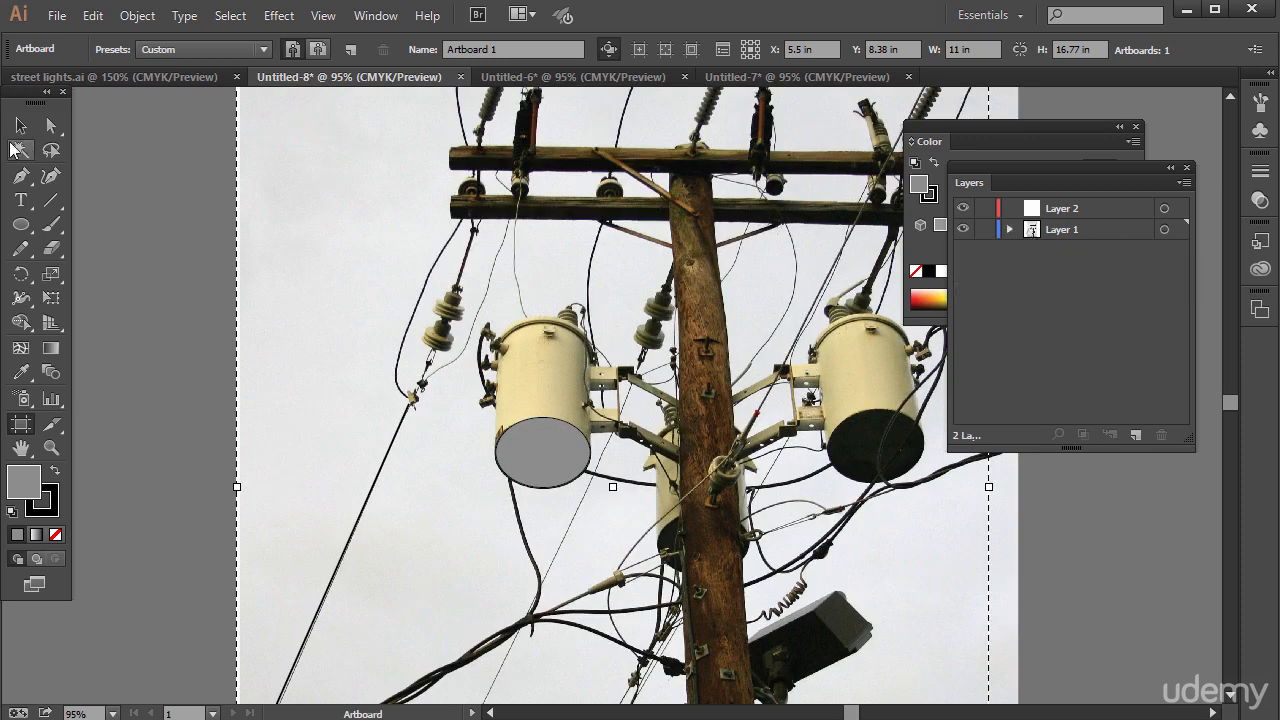
Trace the left transformer's body with the Pen tool as a closed four-point shape with straight sides and a curved top edge
{"action": "left_click", "coordinate": [20, 175]}
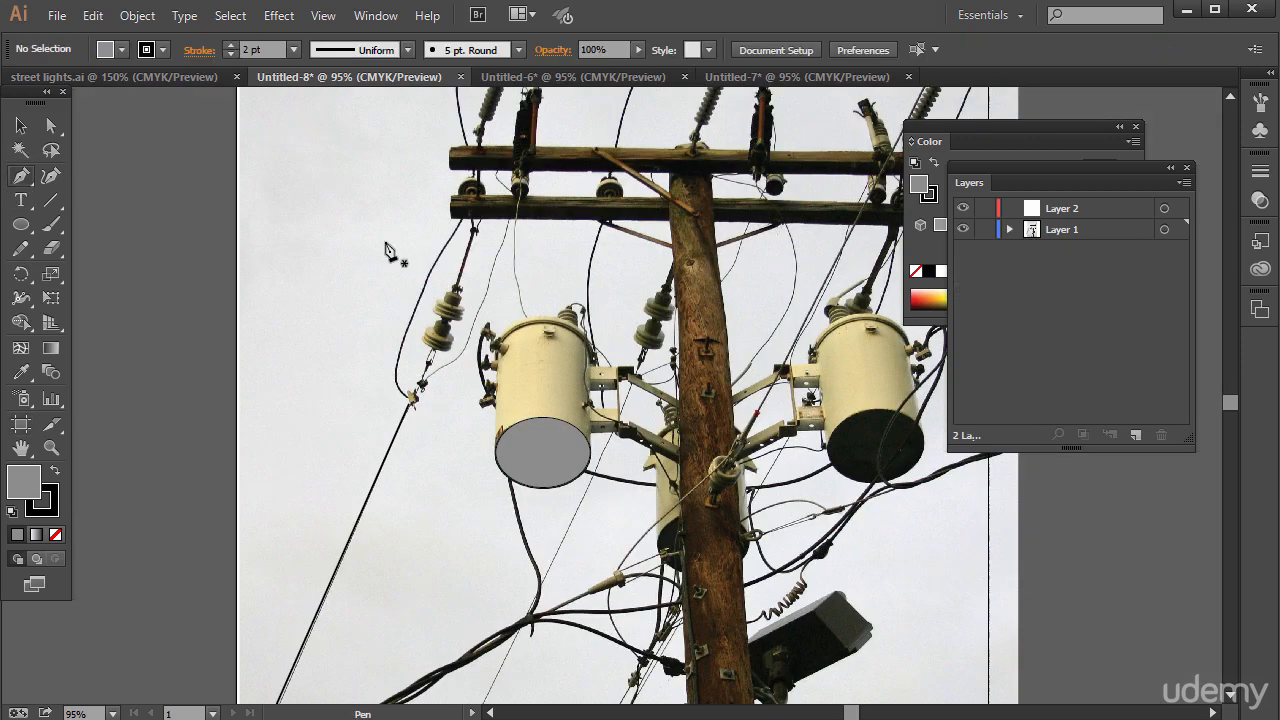
{"action": "left_click", "coordinate": [497, 351]}
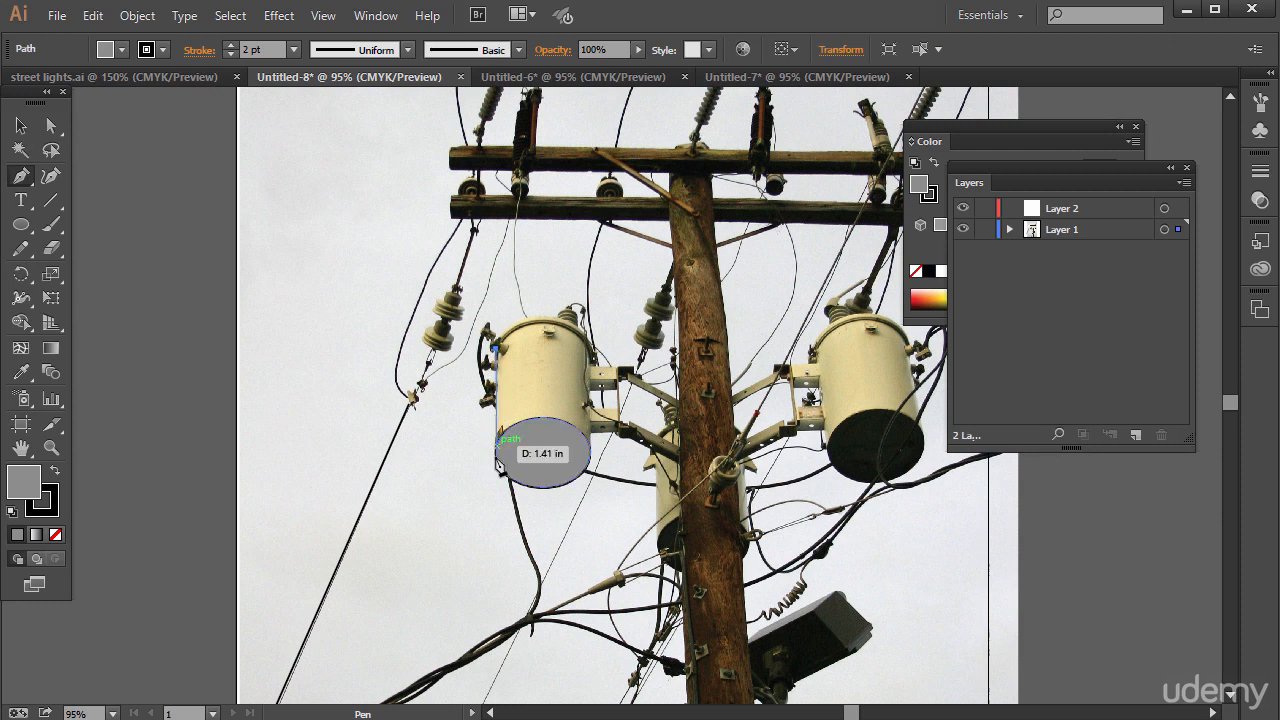
{"action": "left_click", "coordinate": [496, 468]}
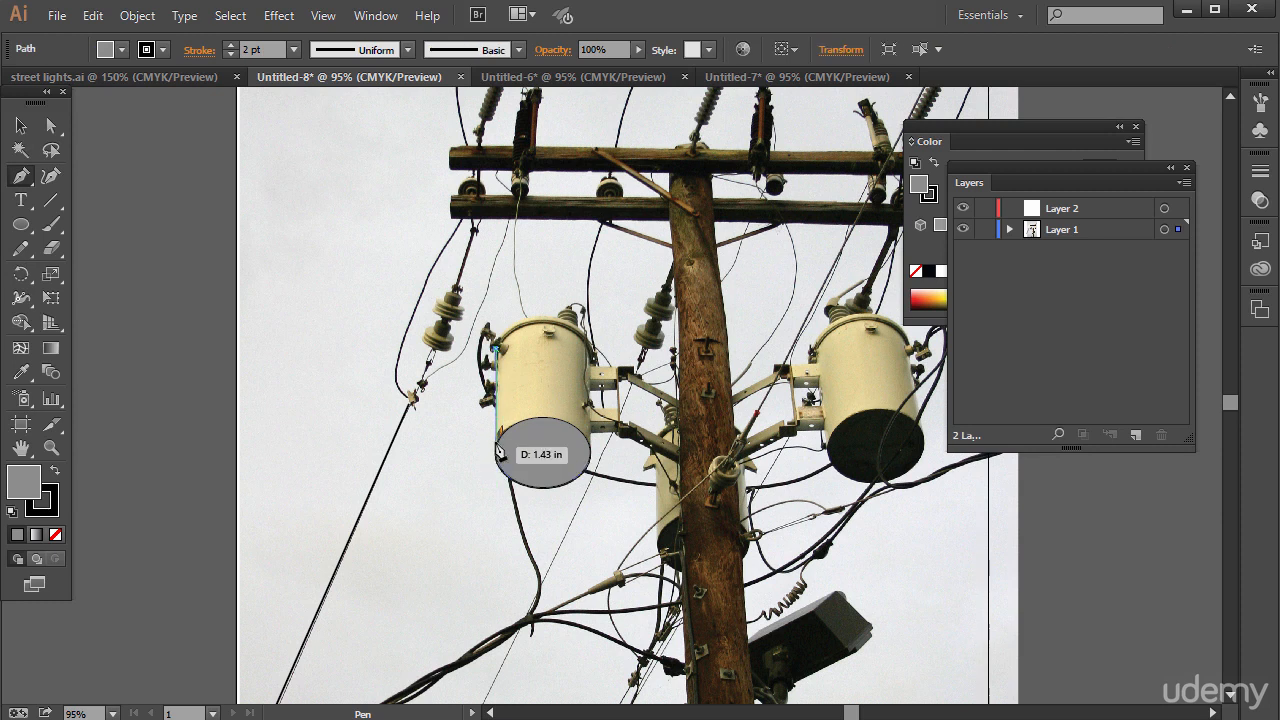
{"action": "left_click", "coordinate": [498, 436]}
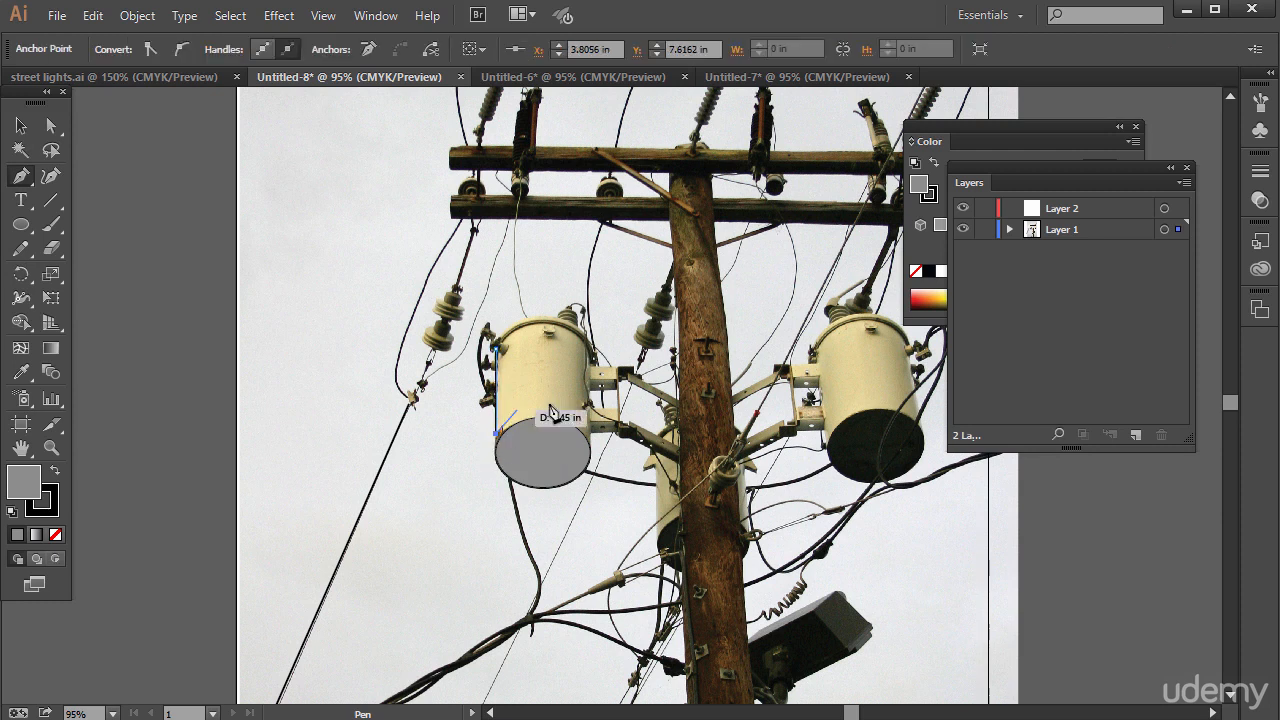
{"action": "left_click", "coordinate": [590, 437]}
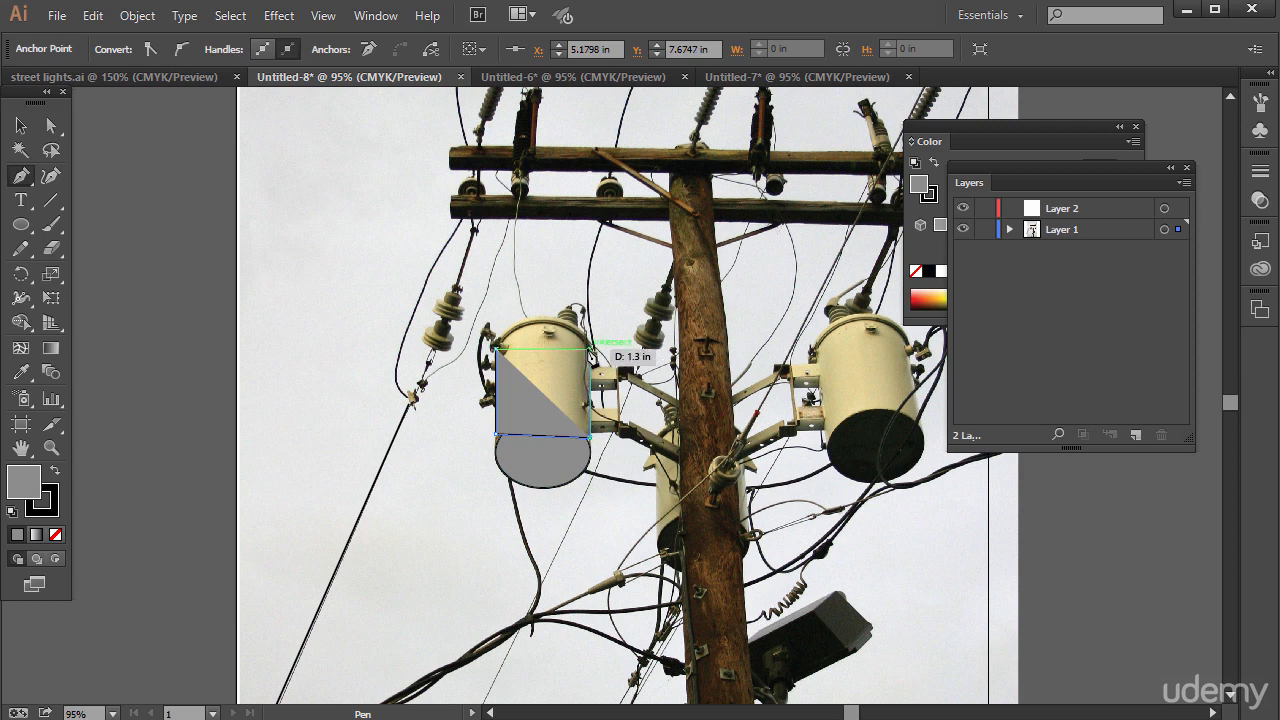
{"action": "left_click", "coordinate": [587, 350]}
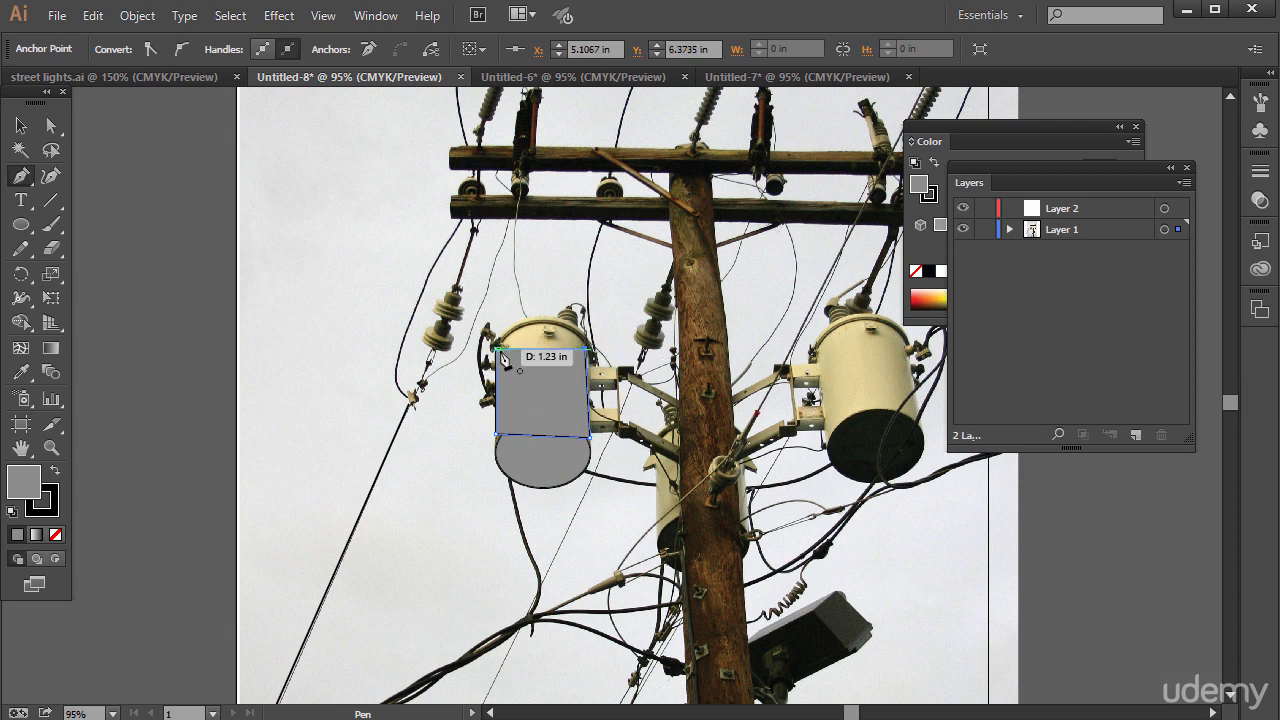
{"action": "left_click_drag", "start_coordinate": [497, 348], "coordinate": [443, 391]}
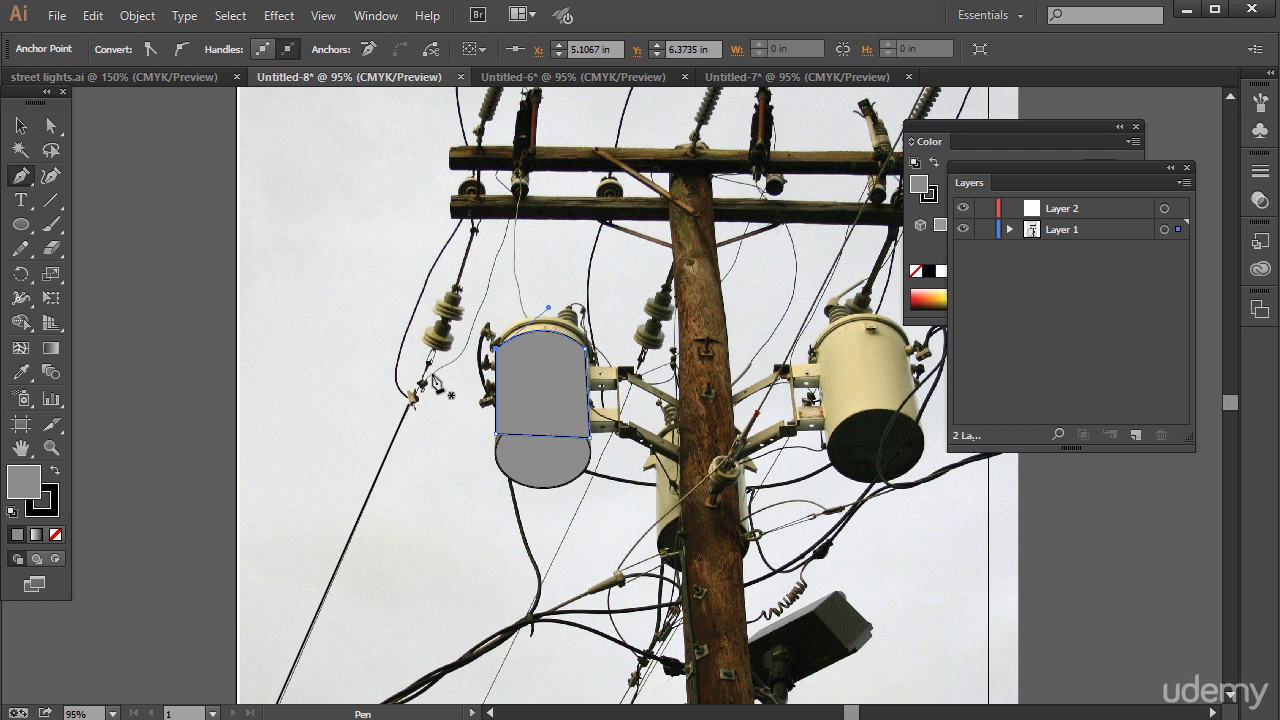
Fill the traced transformer body with the peach colour FFC69F and switch to the Selection tool
{"action": "double_click", "coordinate": [37, 493]}
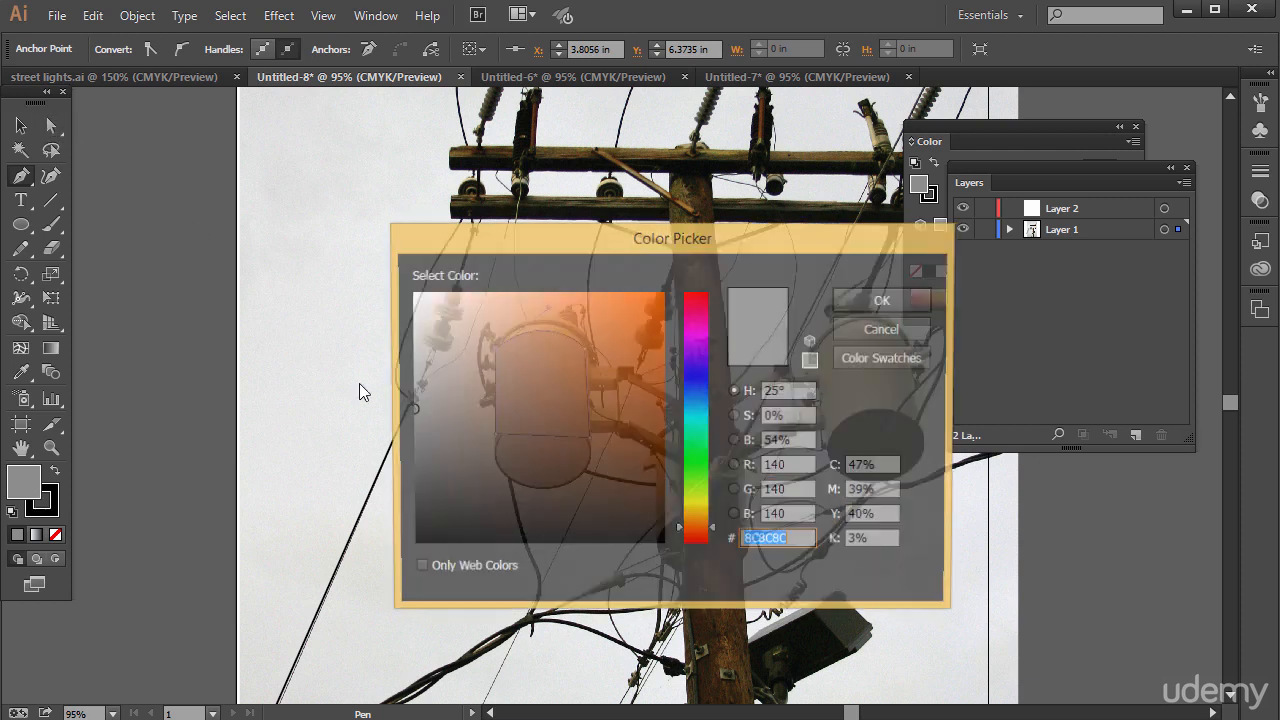
{"action": "type", "text": "FFC69F"}
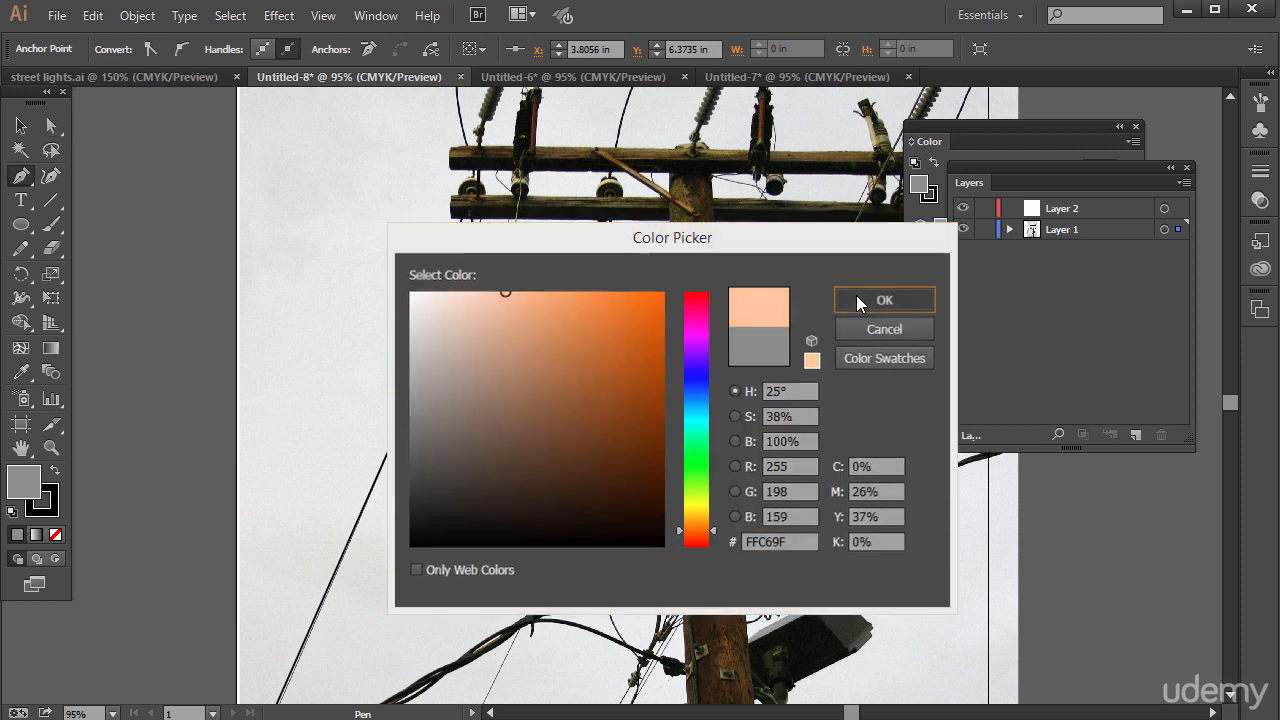
{"action": "left_click", "coordinate": [880, 300]}
{"action": "key", "text": "v"}
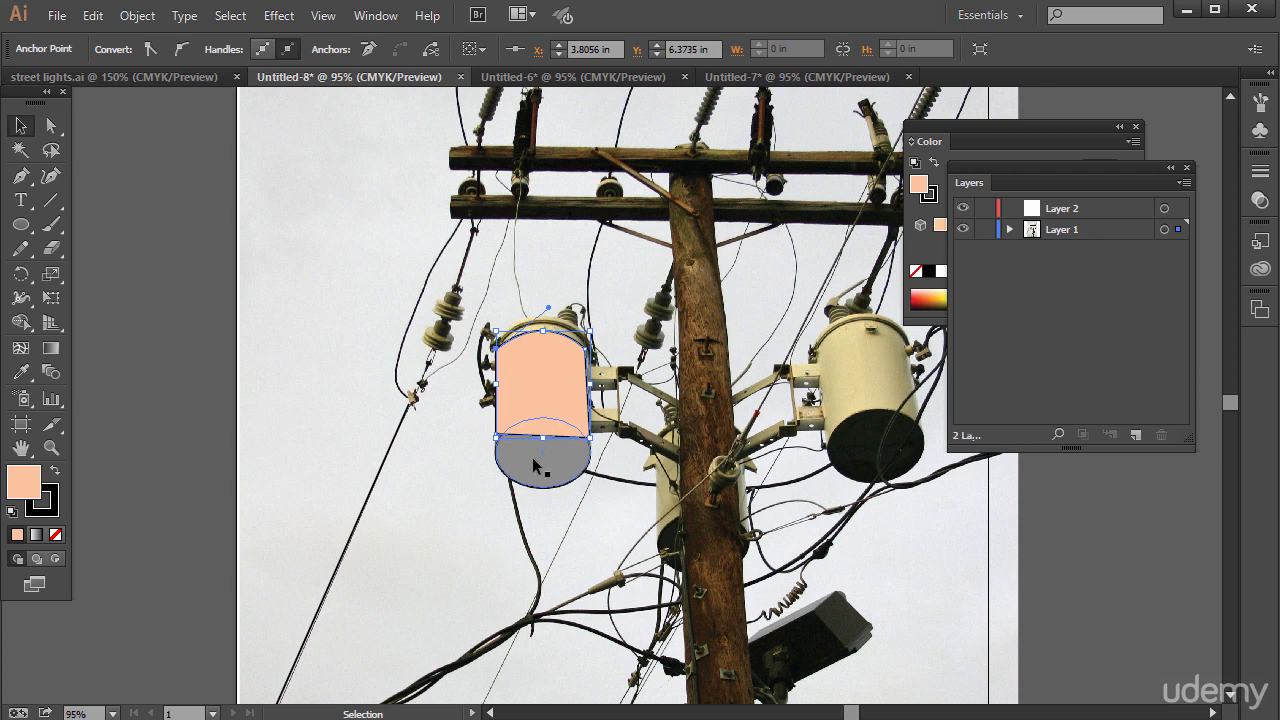
{"action": "left_click", "coordinate": [541, 387]}
{"action": "left_click", "coordinate": [137, 15]}
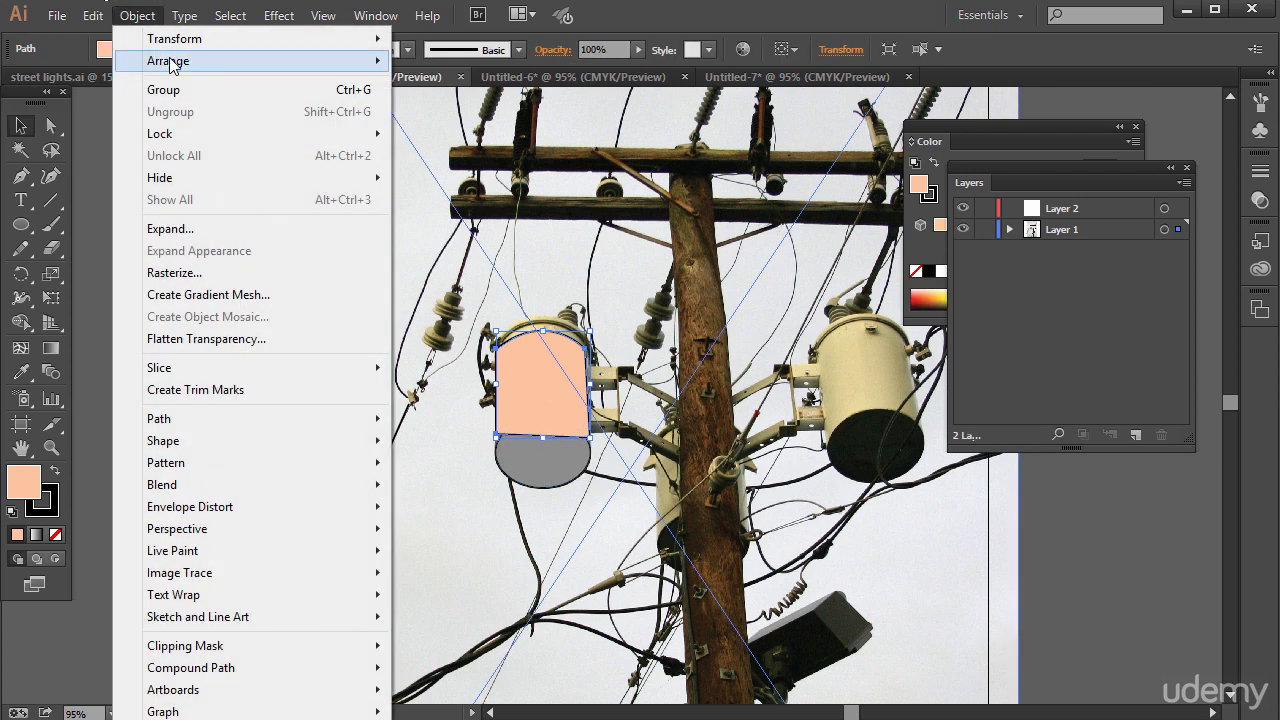
{"action": "mouse_move", "coordinate": [180, 61]}
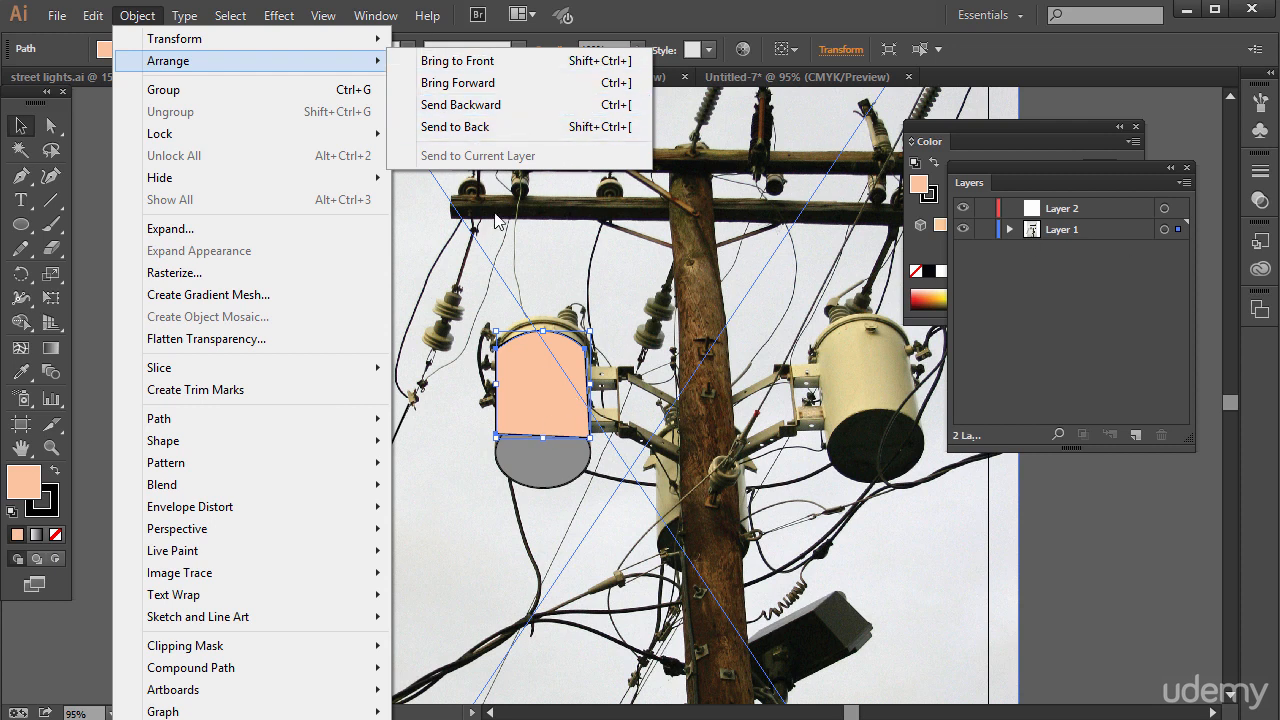
Bring the grey ellipse to the front so it overlaps the peach transformer body, and deselect it
{"action": "left_click", "coordinate": [541, 471]}
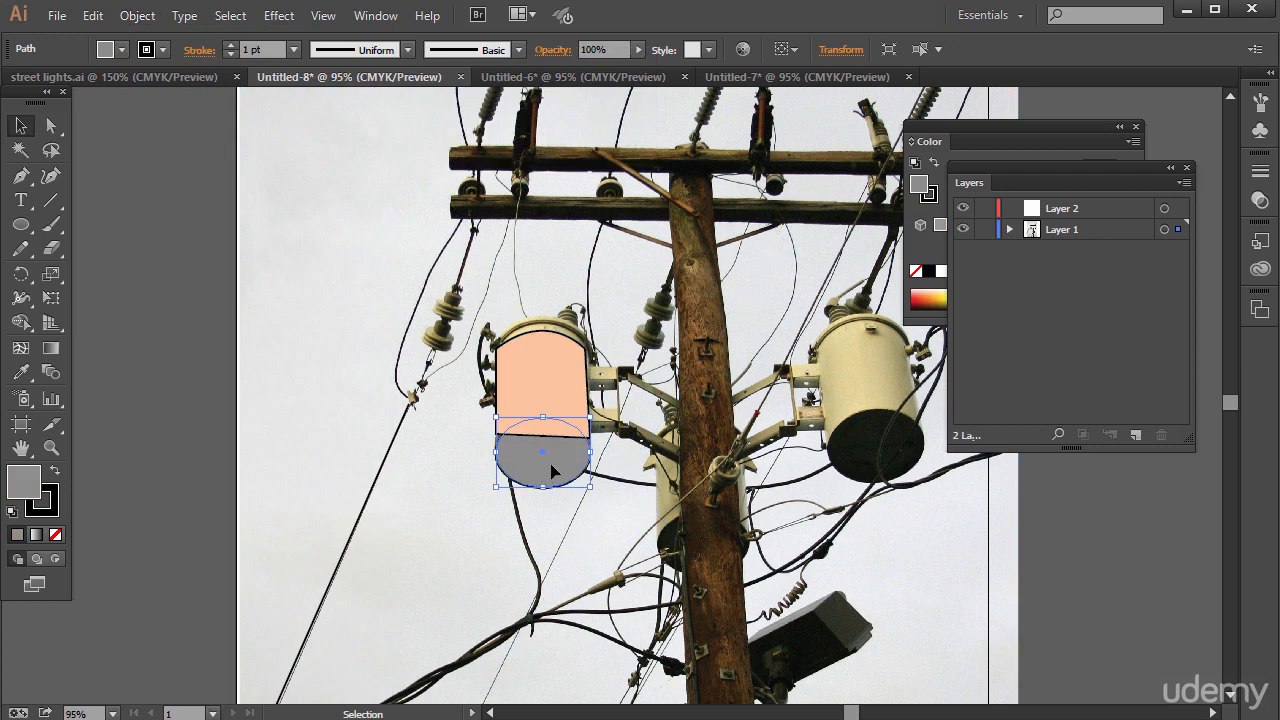
{"action": "left_click", "coordinate": [138, 16]}
{"action": "mouse_move", "coordinate": [372, 66]}
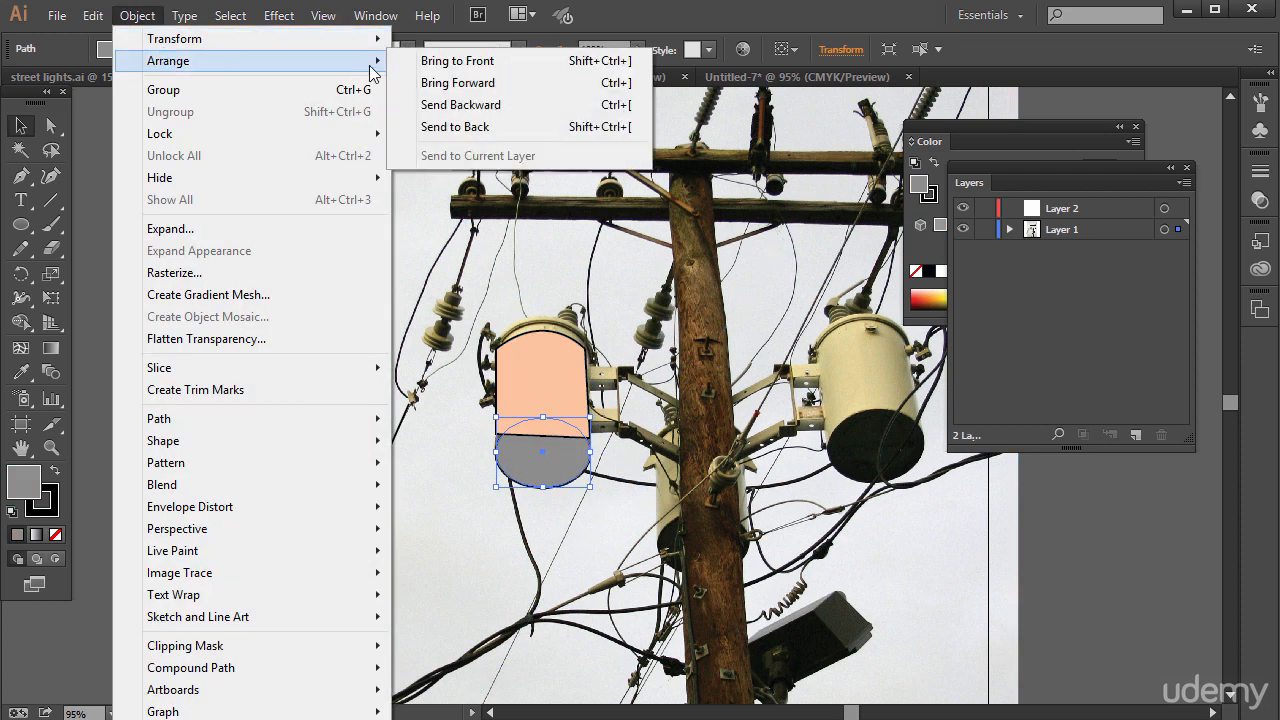
{"action": "left_click", "coordinate": [446, 61]}
{"action": "left_click", "coordinate": [144, 319]}
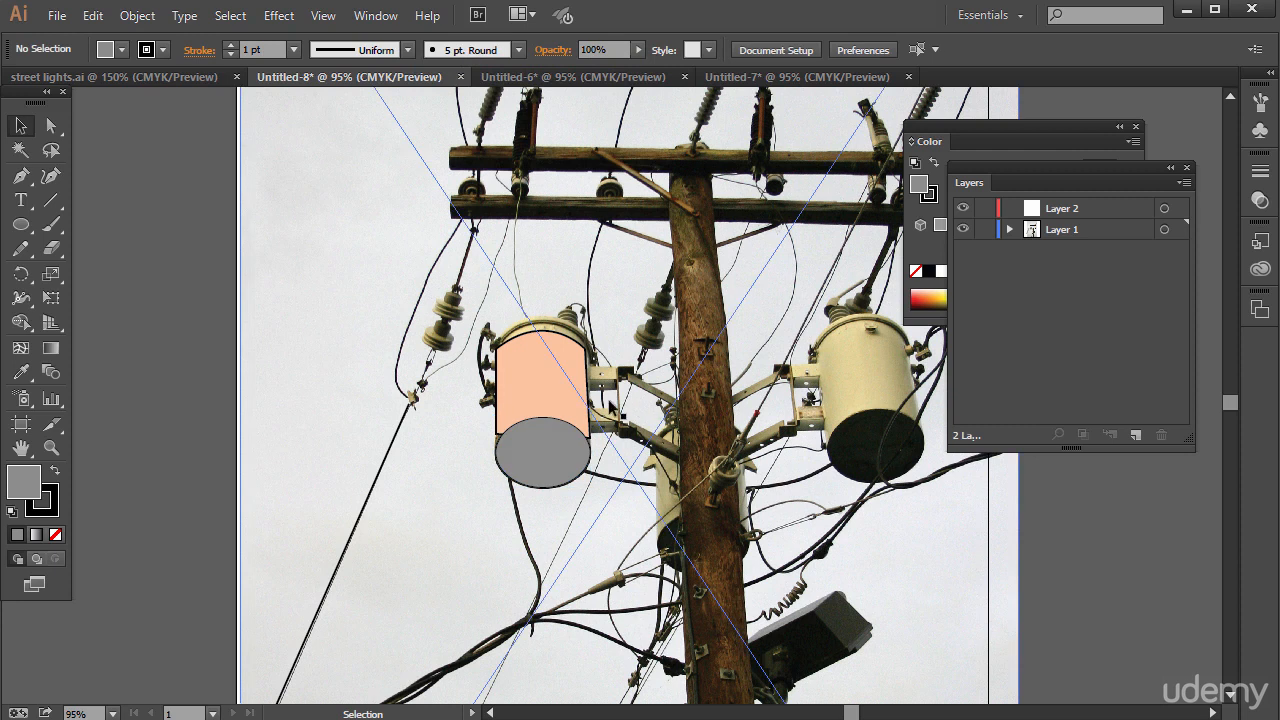
Move the peach body down so its lower edge hides behind the grey ellipse, and stretch its top up to the transformer's lid
{"action": "left_click", "coordinate": [555, 390]}
{"action": "left_click_drag", "start_coordinate": [543, 362], "coordinate": [543, 377]}
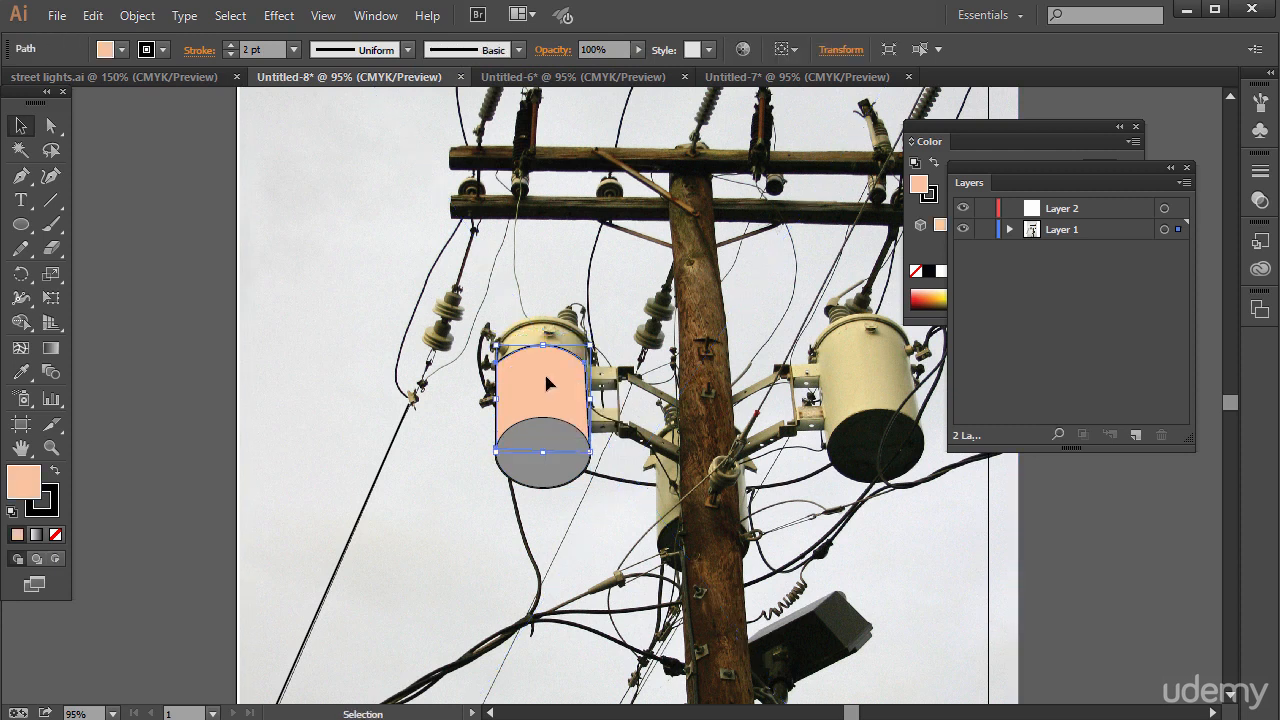
{"action": "left_click", "coordinate": [241, 399]}
{"action": "left_click", "coordinate": [548, 360]}
{"action": "left_click_drag", "start_coordinate": [546, 350], "coordinate": [548, 326]}
{"action": "left_click", "coordinate": [192, 385]}
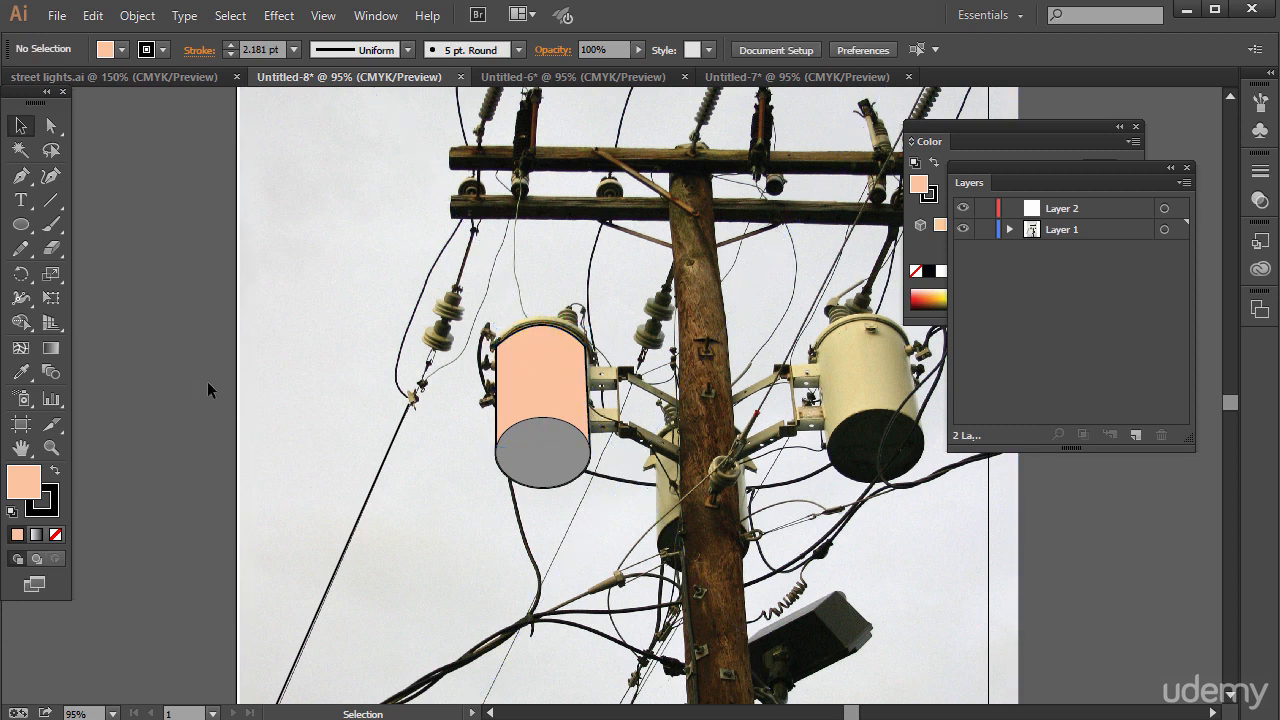
Expand Layer 1 and briefly hide the linked photo to check the finished transformer shape
{"action": "left_click", "coordinate": [1008, 230]}
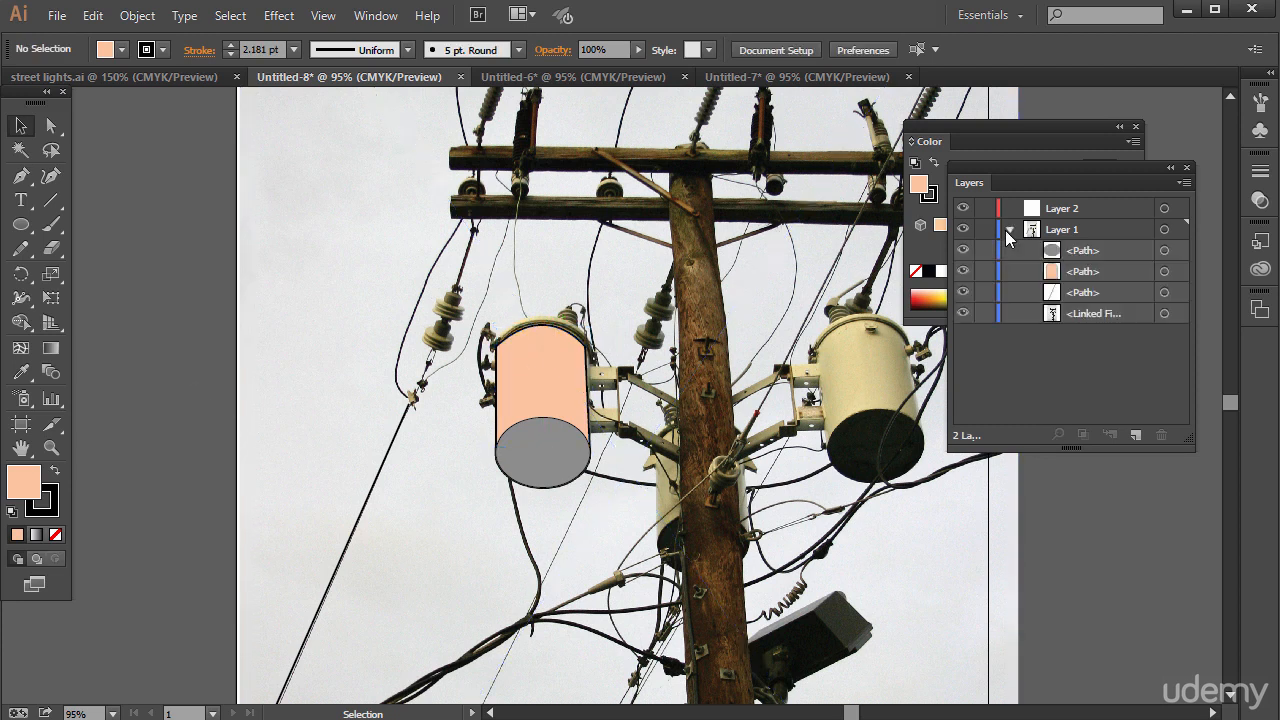
{"action": "left_click", "coordinate": [964, 314]}
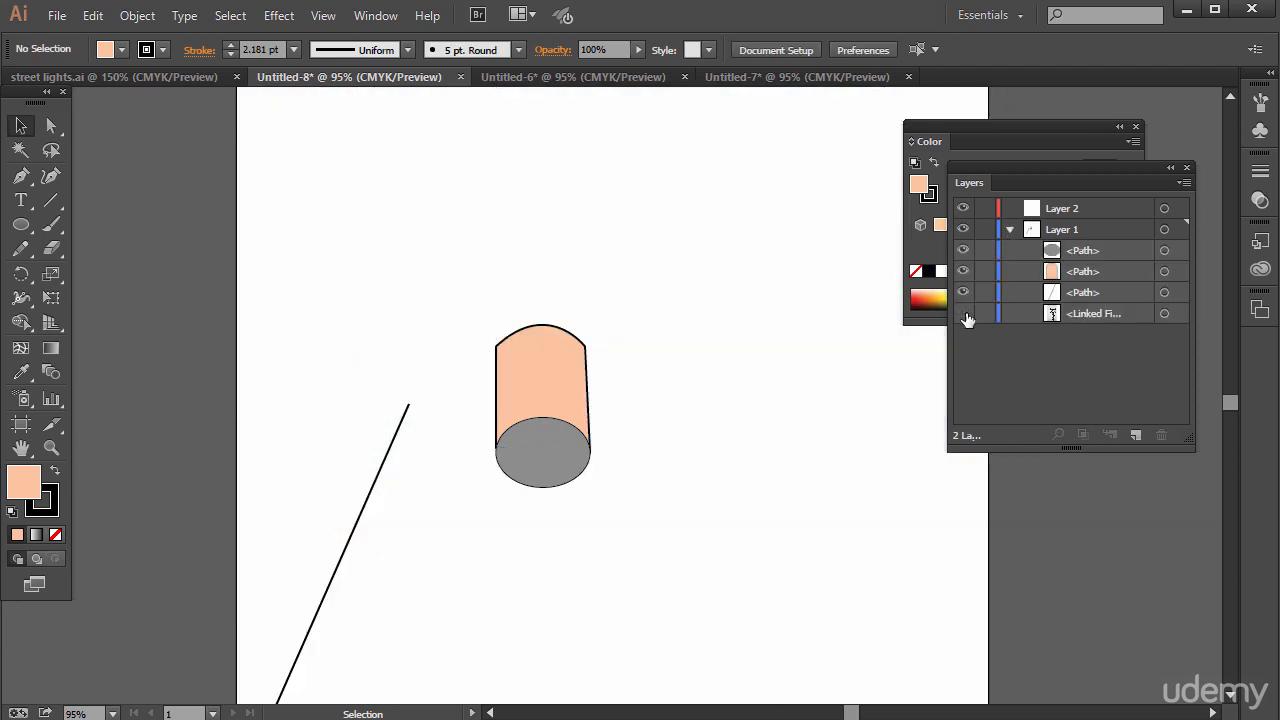
{"action": "left_click", "coordinate": [964, 314]}
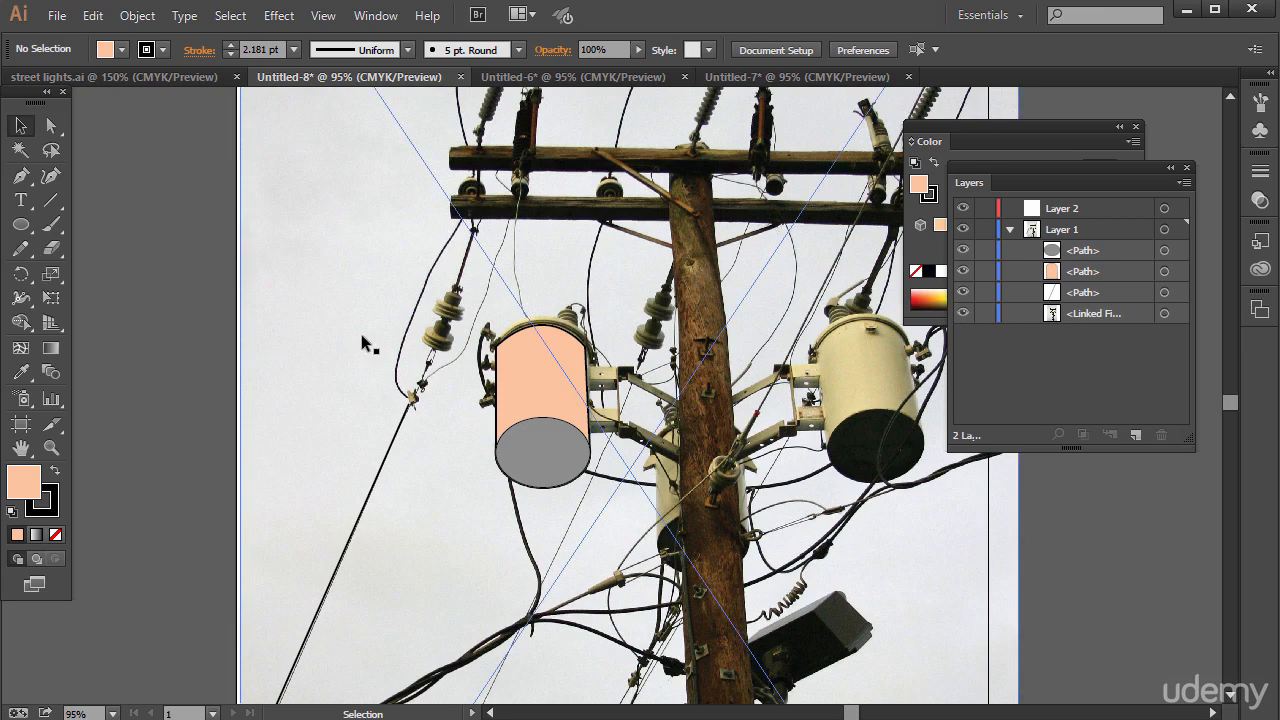
Look over the Pen and shape tool variants and activate the Ellipse tool
{"action": "left_click", "coordinate": [20, 176]}
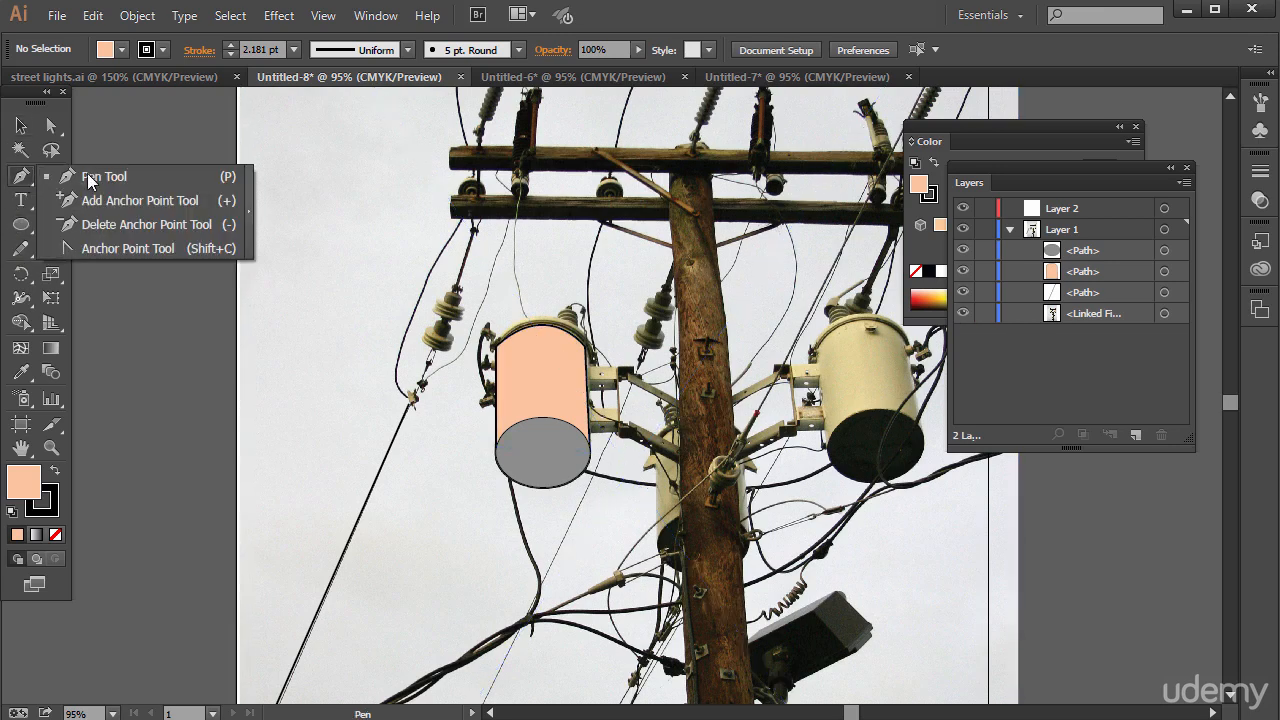
{"action": "left_click", "coordinate": [20, 224]}
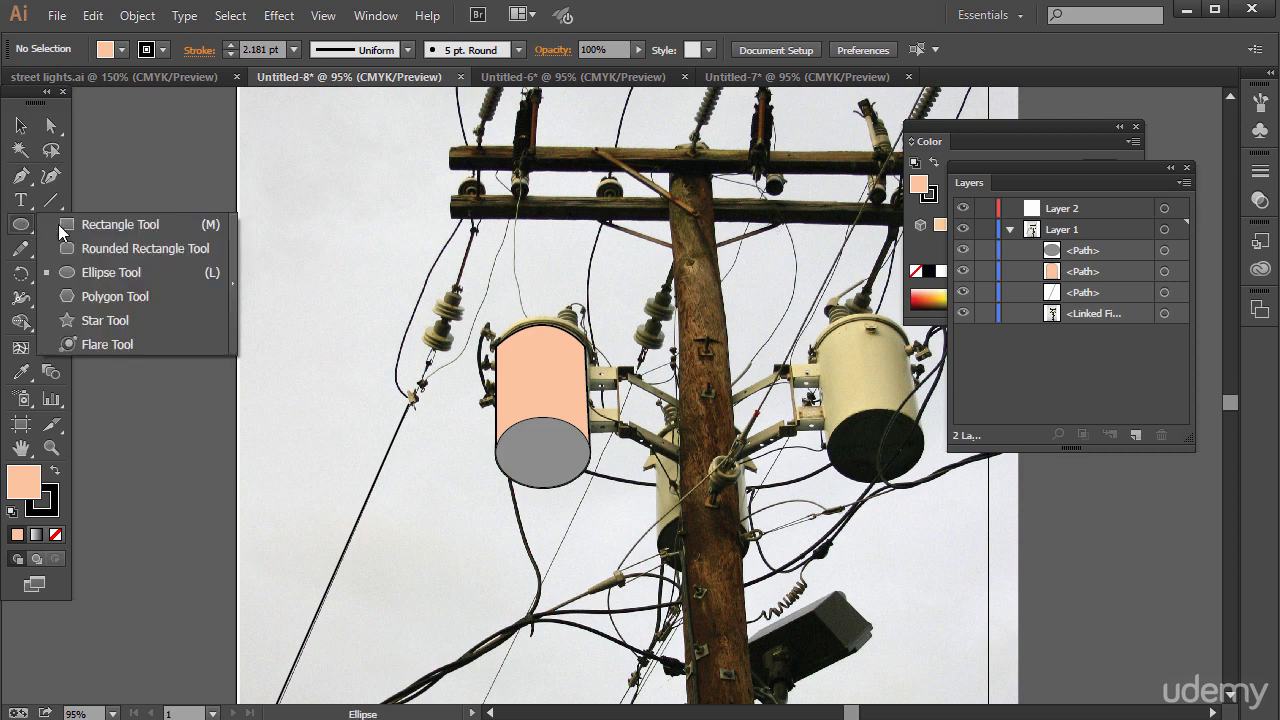
{"action": "left_click", "coordinate": [106, 270]}
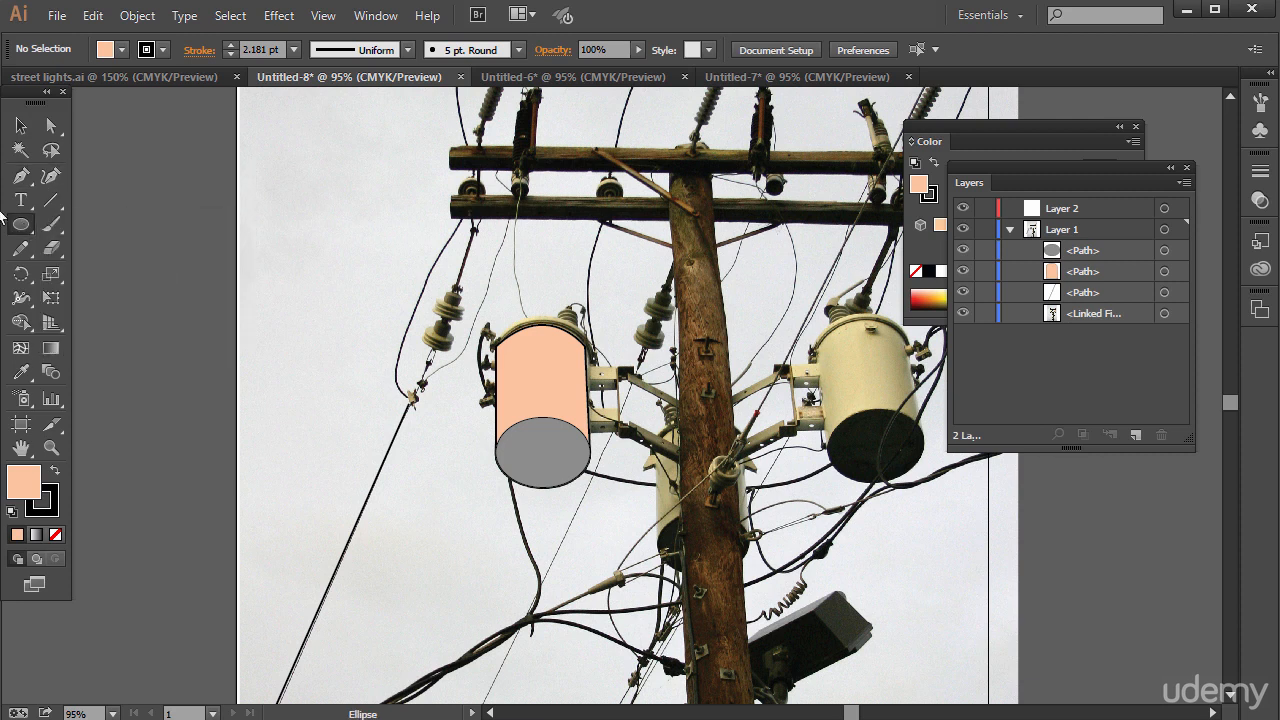
Draw a rounded rectangle over the pole's lower crossarm and rotate it about -1° to follow the beam
{"action": "left_click_drag", "start_coordinate": [25, 233], "coordinate": [85, 251]}
{"action": "left_click_drag", "start_coordinate": [451, 192], "coordinate": [902, 221]}
{"action": "key", "text": "v"}
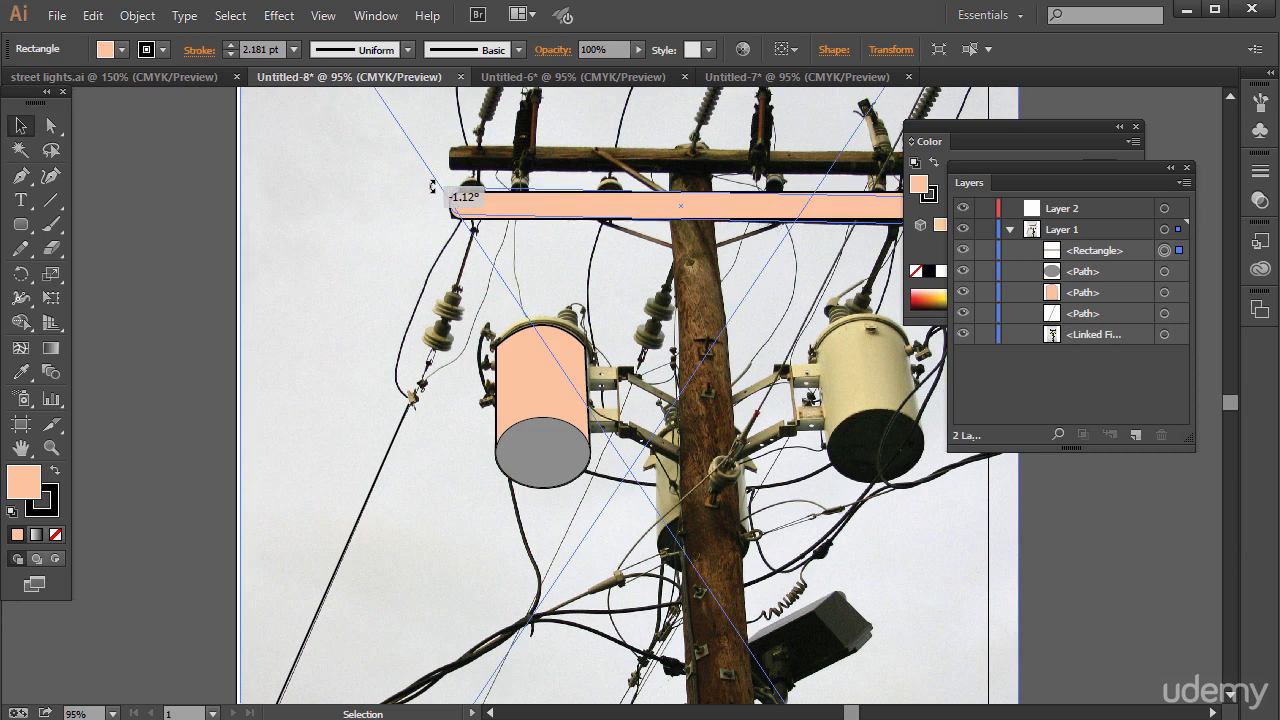
Fill the crossarm rectangle with the darker tan BF997F and deselect it
{"action": "double_click", "coordinate": [36, 484]}
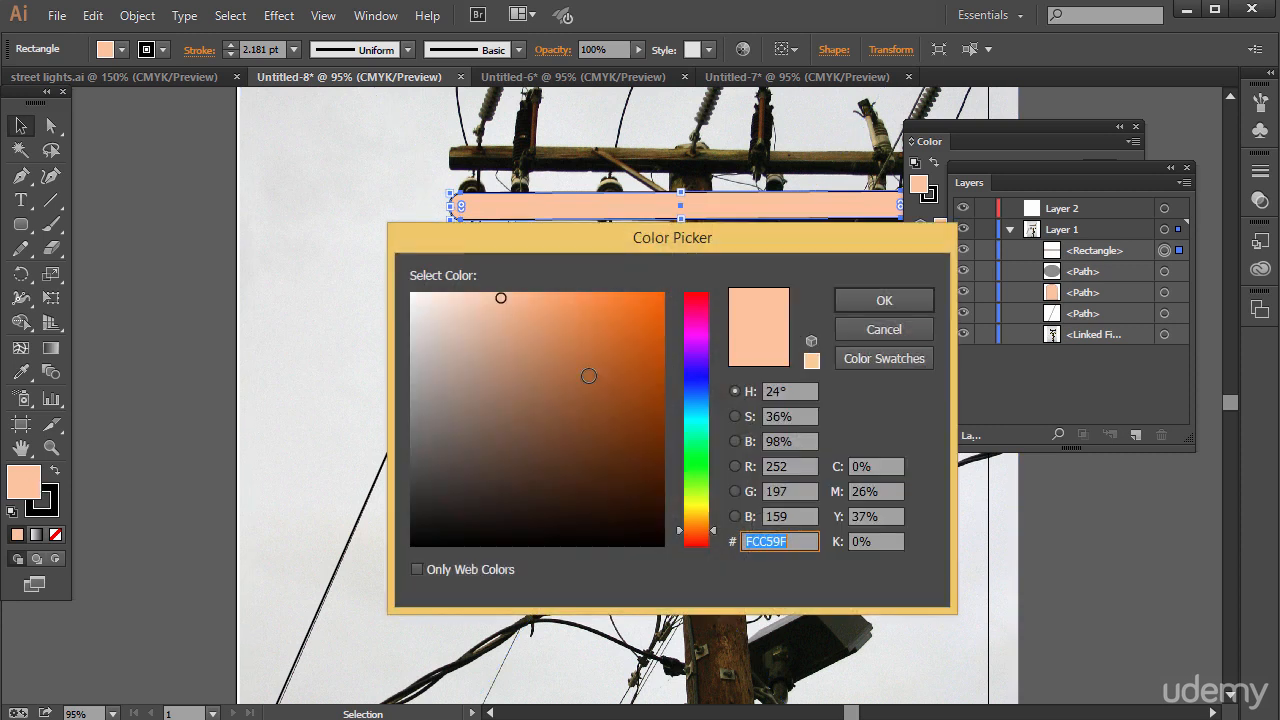
{"action": "left_click_drag", "start_coordinate": [470, 322], "coordinate": [496, 356]}
{"action": "left_click", "coordinate": [850, 303]}
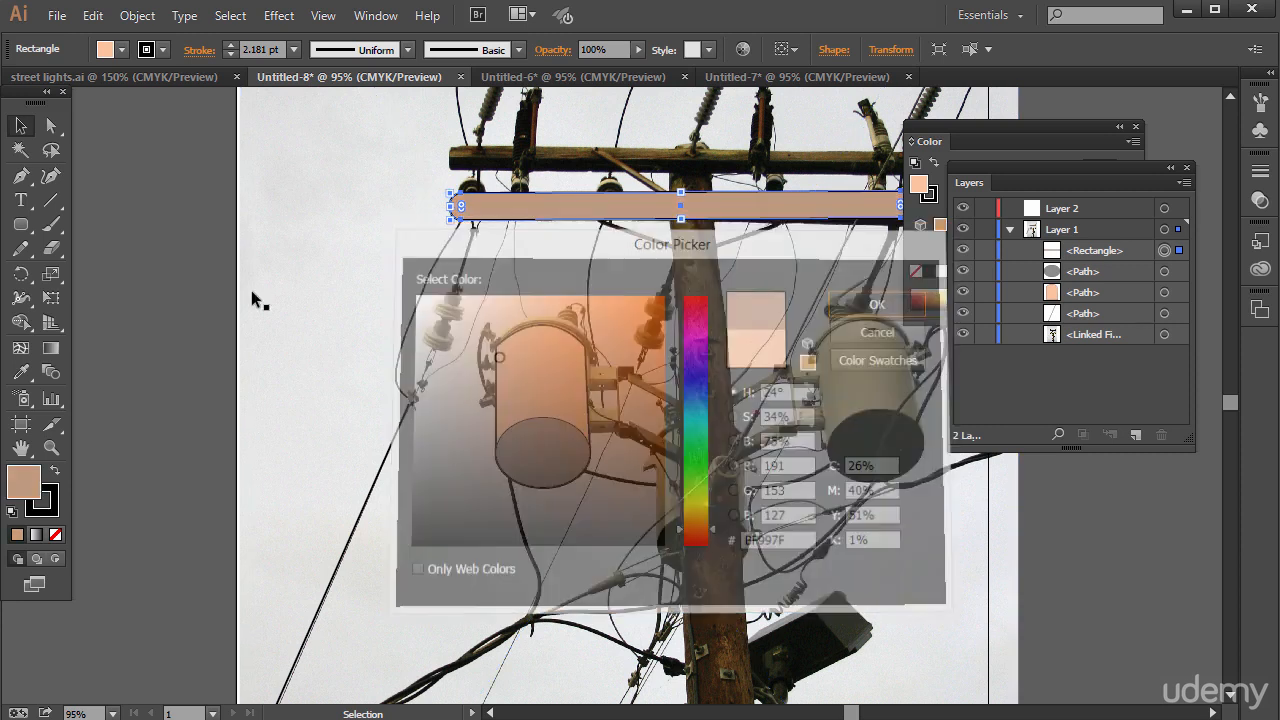
{"action": "left_click", "coordinate": [116, 331]}
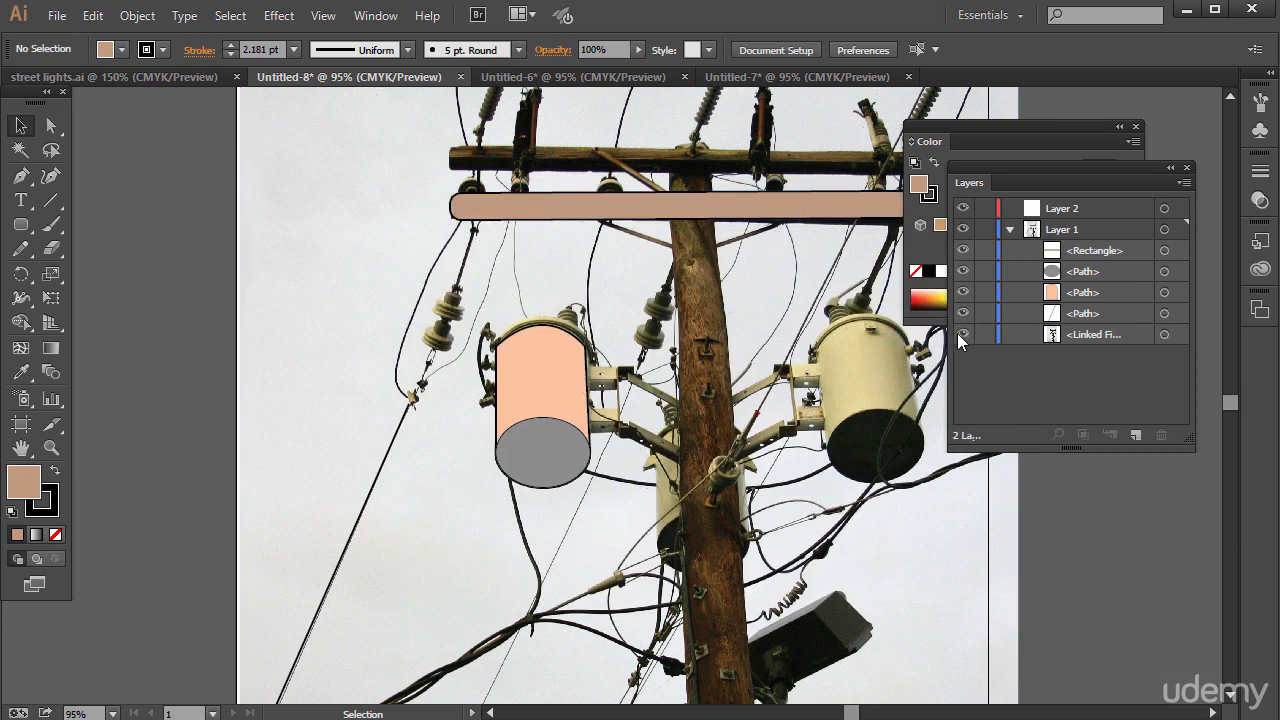
Briefly hide the linked pole photo to check the traced crossarm and transformer
{"action": "left_click", "coordinate": [962, 334]}
{"action": "left_click", "coordinate": [962, 334]}
{"action": "left_click", "coordinate": [1072, 333]}
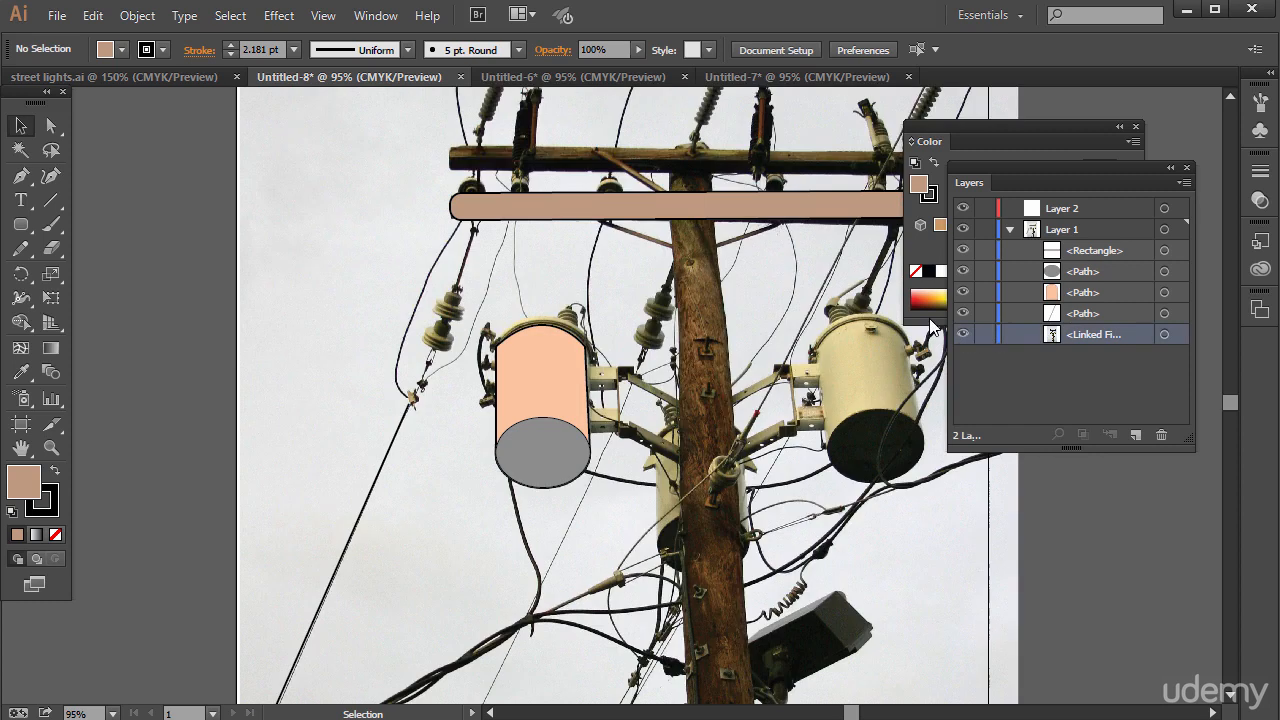
In the Untitled-6 document, scale the skyline photo proportionally to 11 × 8.25 in with its upper-left corner on the artboard's corner
{"action": "left_click", "coordinate": [571, 77]}
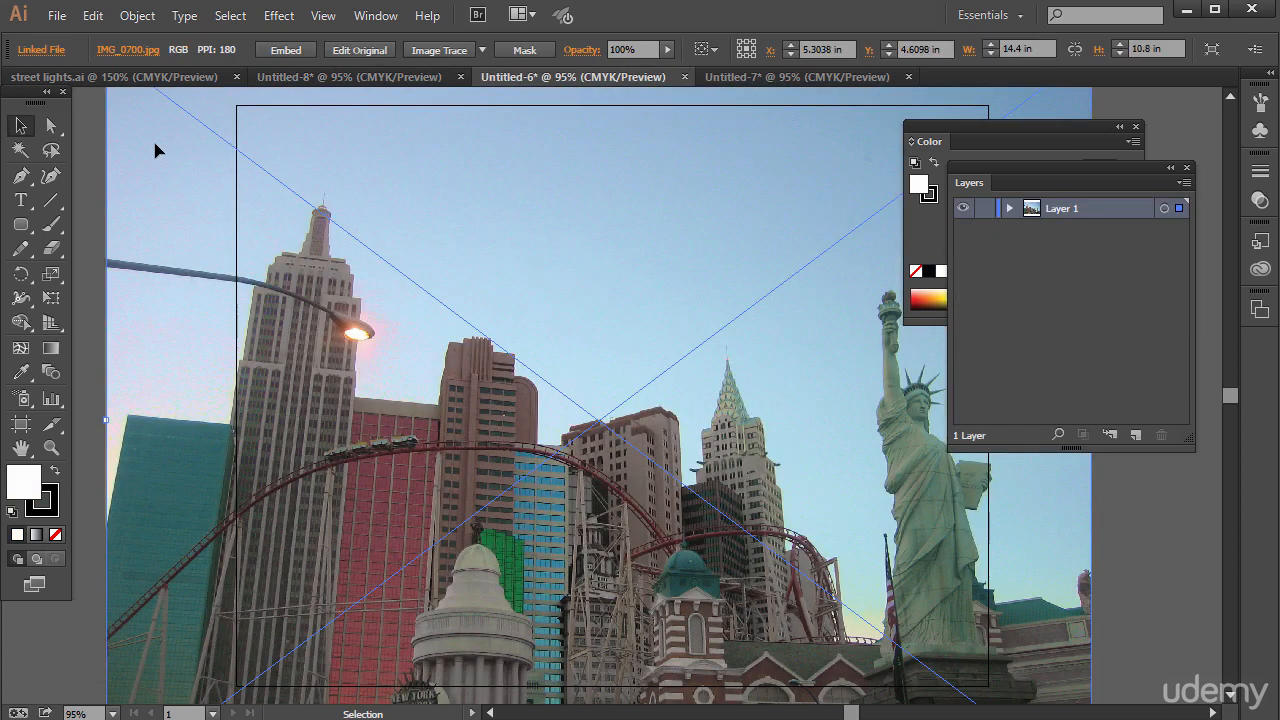
{"action": "left_click_drag", "start_coordinate": [143, 119], "coordinate": [206, 194]}
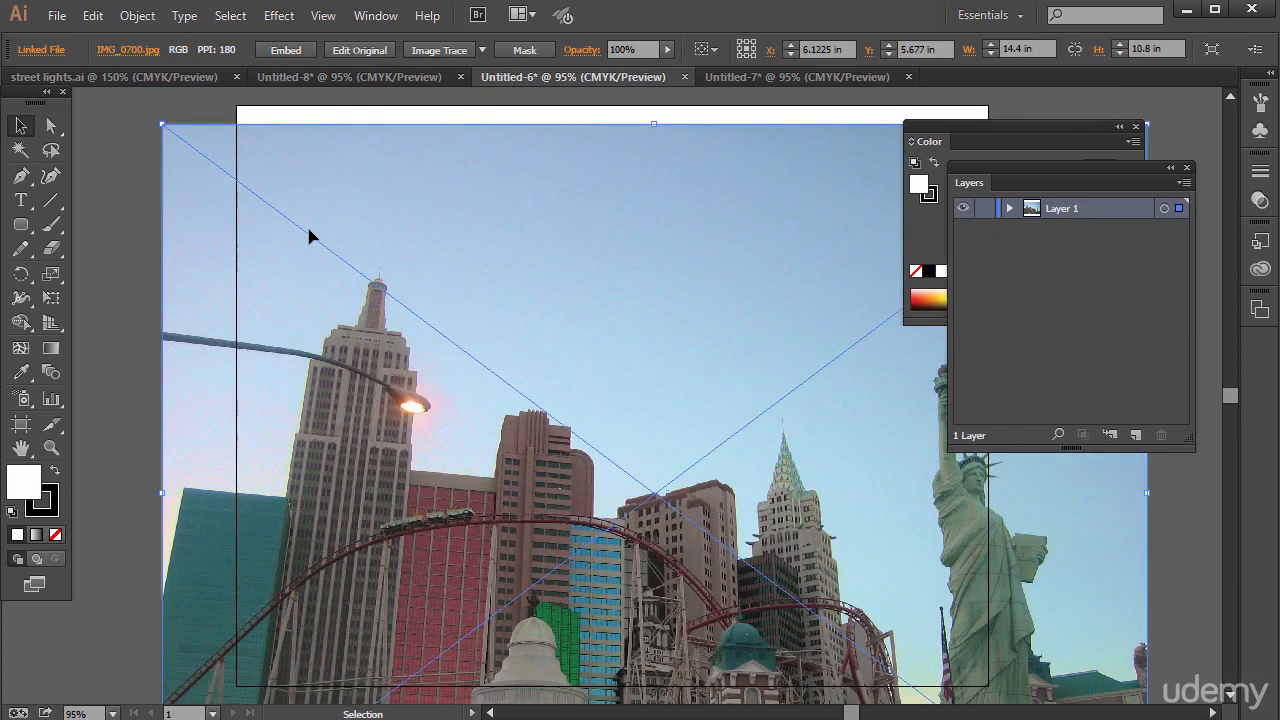
{"action": "left_click_drag", "start_coordinate": [321, 237], "coordinate": [340, 230]}
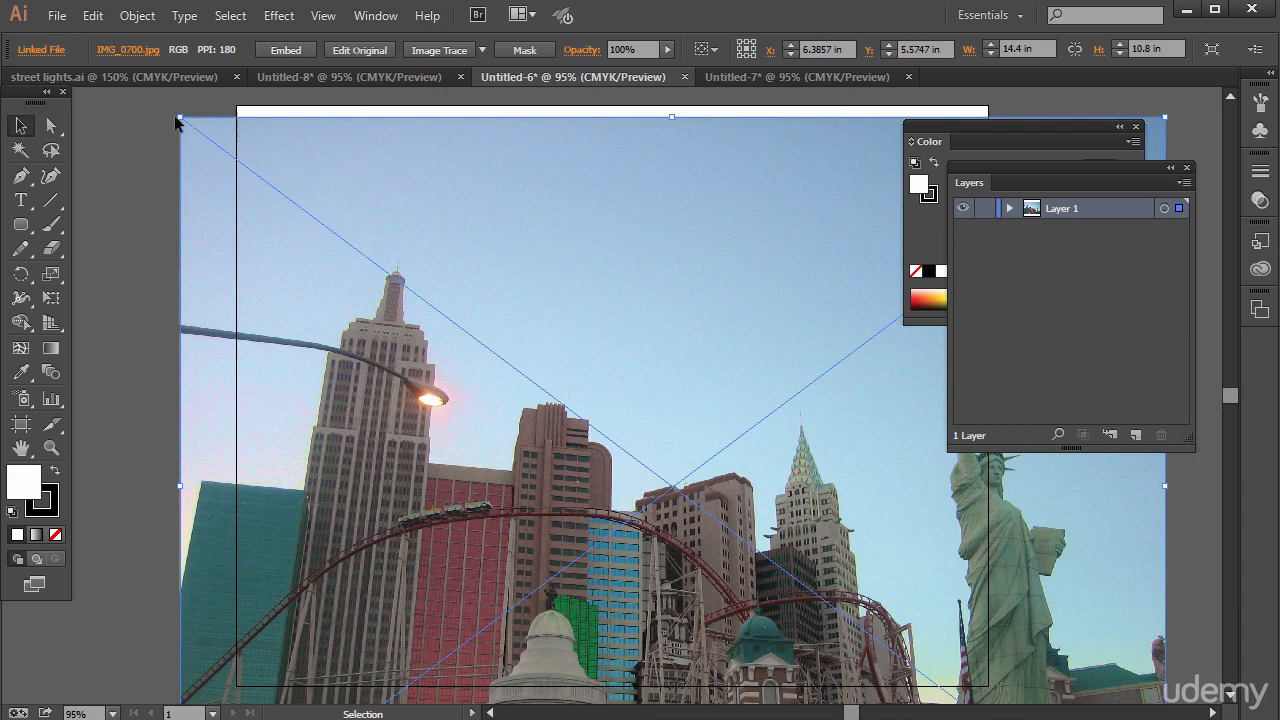
{"action": "left_click_drag", "start_coordinate": [183, 119], "coordinate": [481, 343]}
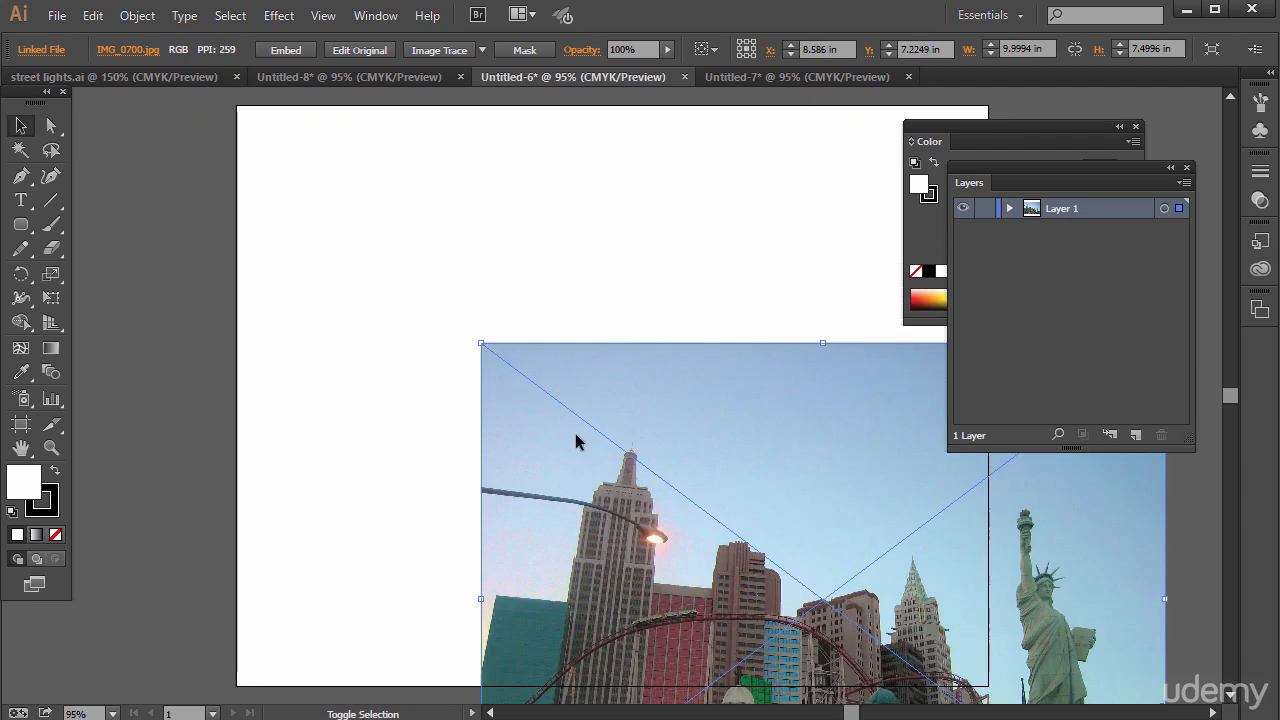
{"action": "left_click_drag", "start_coordinate": [575, 433], "coordinate": [329, 190]}
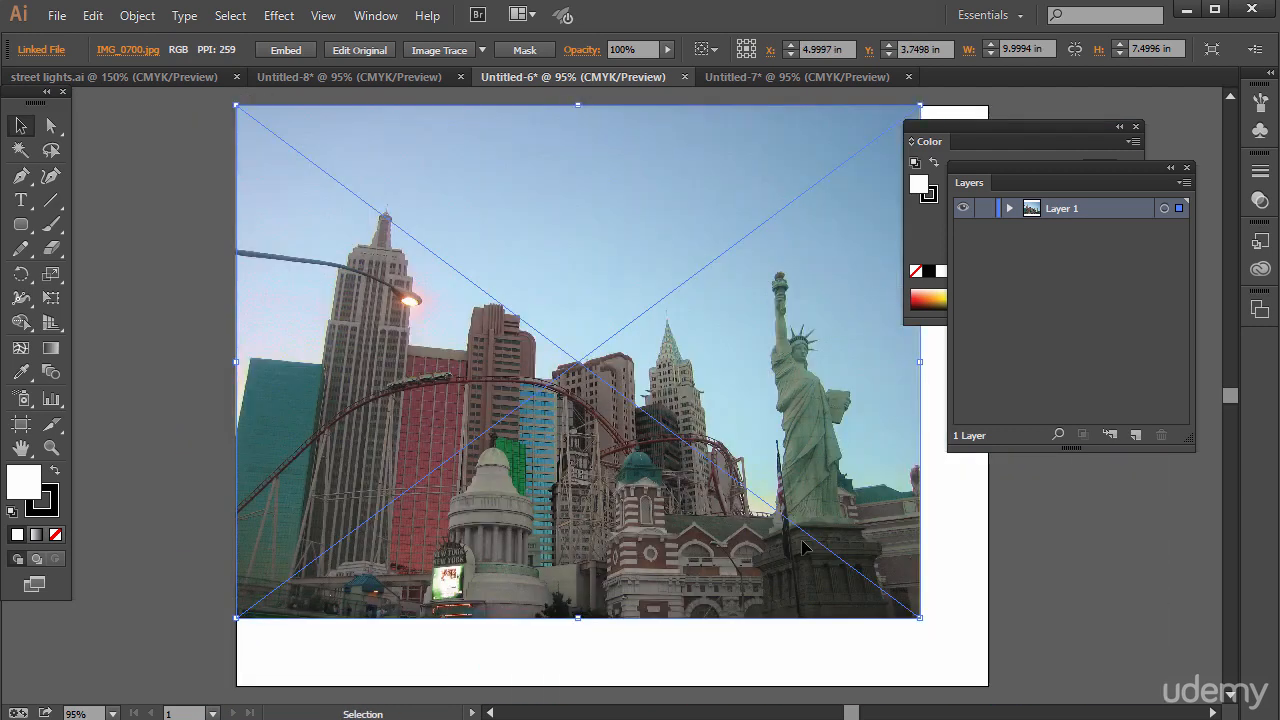
{"action": "left_click", "coordinate": [926, 622]}
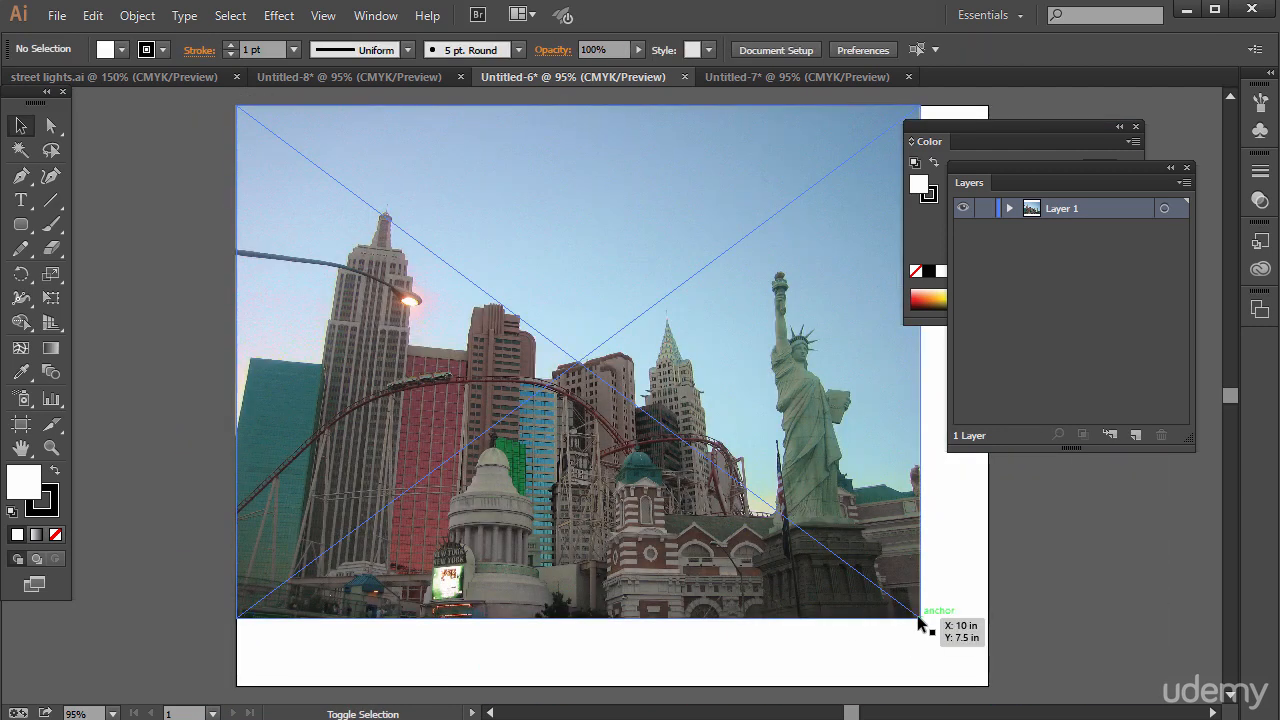
{"action": "left_click", "coordinate": [928, 628]}
{"action": "left_click_drag", "start_coordinate": [929, 629], "coordinate": [988, 670]}
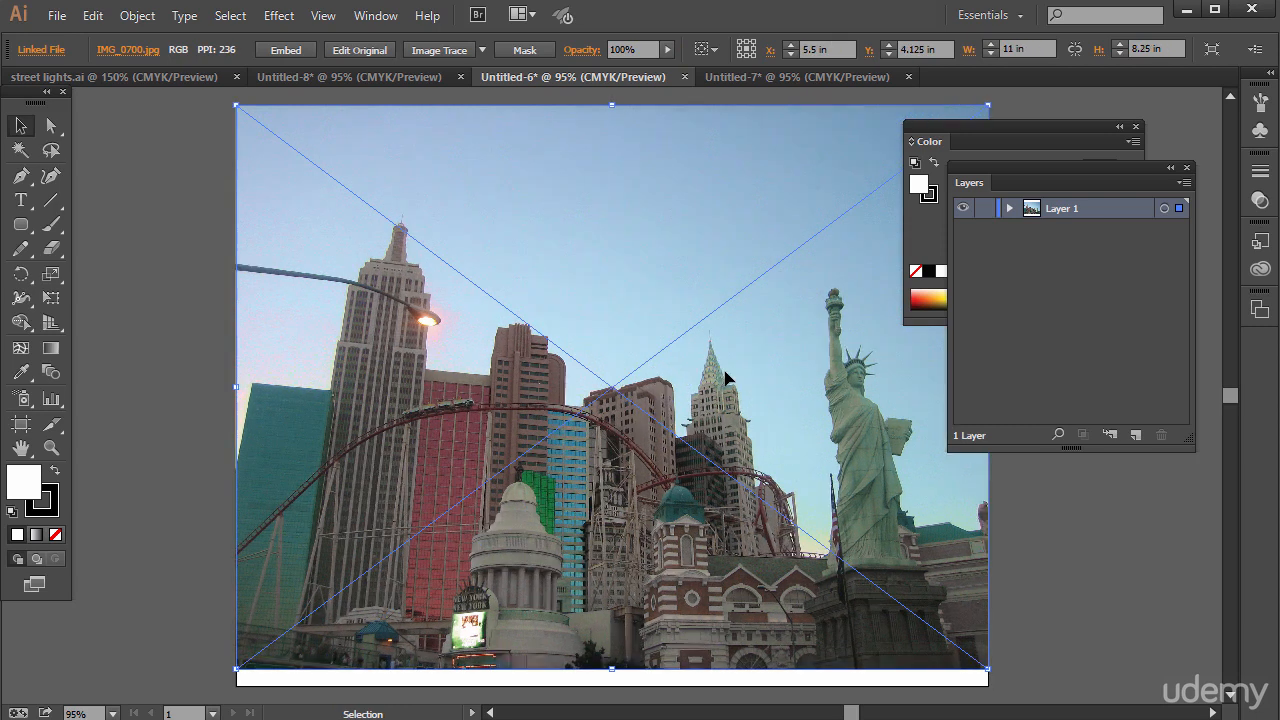
Shorten the artboard to 8.25 in high so its lower edge meets the photo's lower edge
{"action": "left_click", "coordinate": [21, 425]}
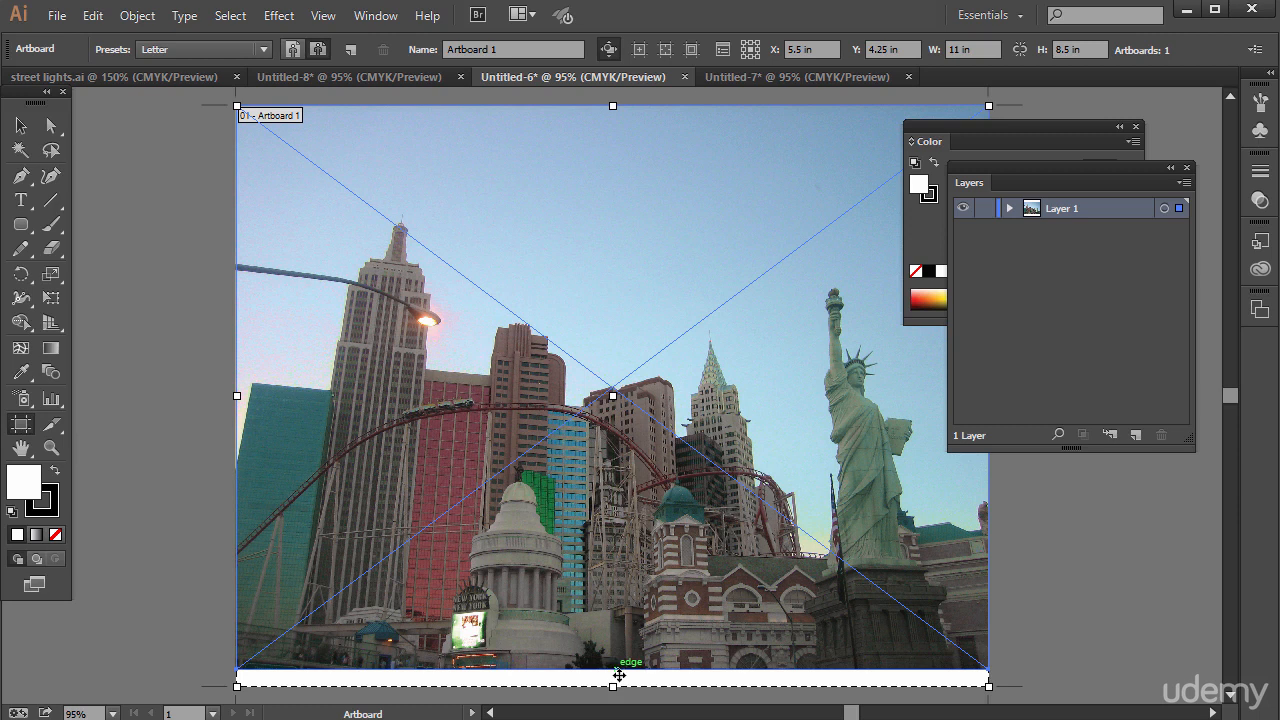
{"action": "left_click_drag", "start_coordinate": [613, 684], "coordinate": [613, 669]}
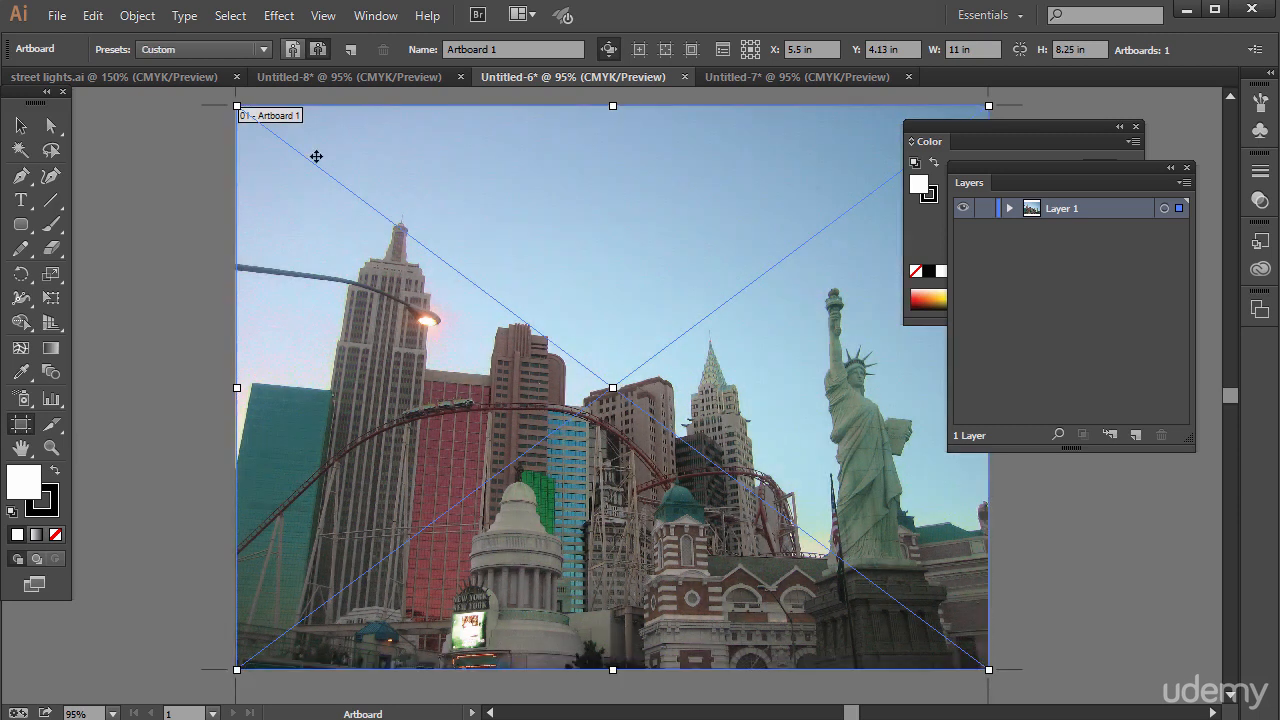
{"action": "left_click", "coordinate": [20, 125]}
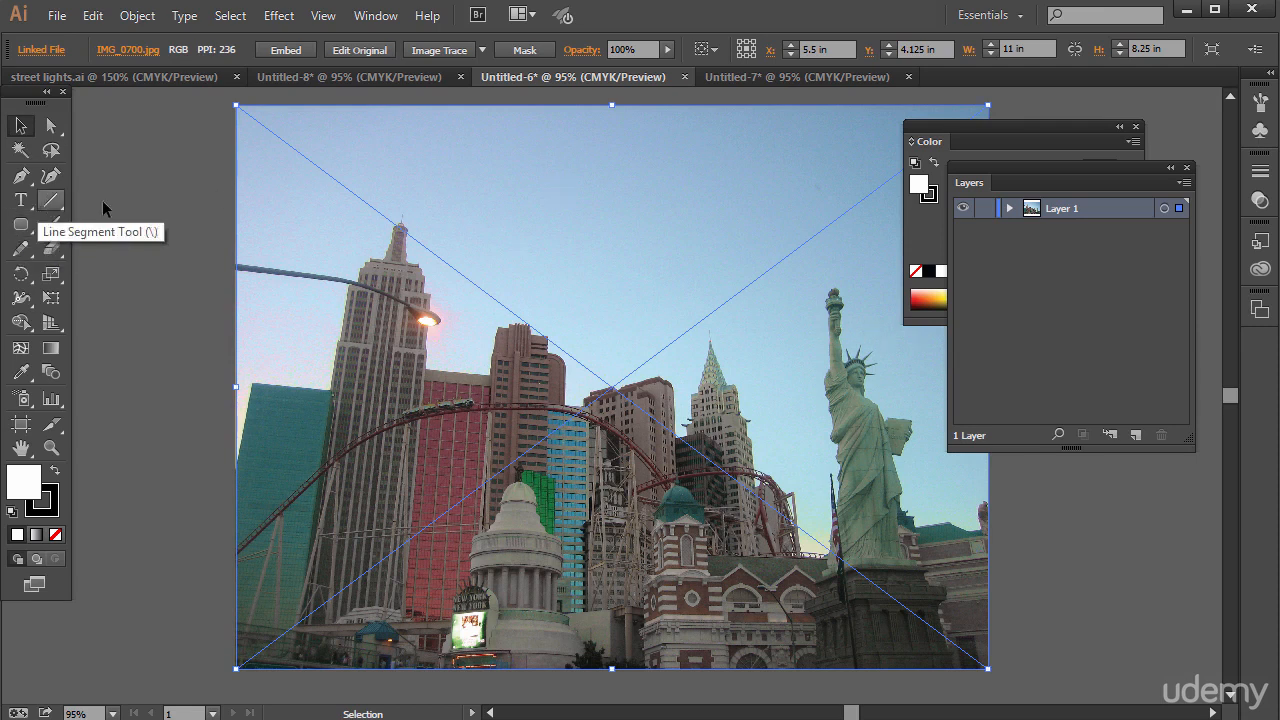
Cover the artboard with a rectangle about 11.8 × 8.6 in and fill it with a linear white-to-black gradient at -90°
{"action": "left_click_drag", "start_coordinate": [24, 230], "coordinate": [78, 222]}
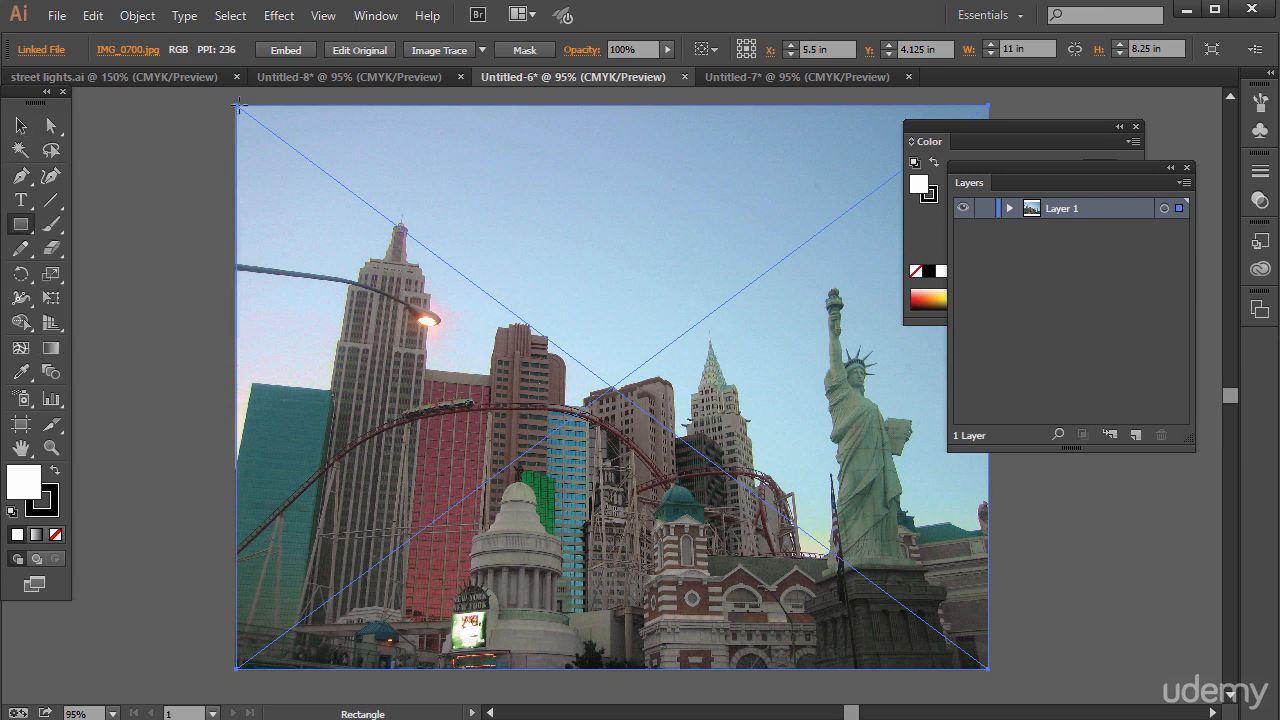
{"action": "left_click_drag", "start_coordinate": [245, 112], "coordinate": [1025, 573]}
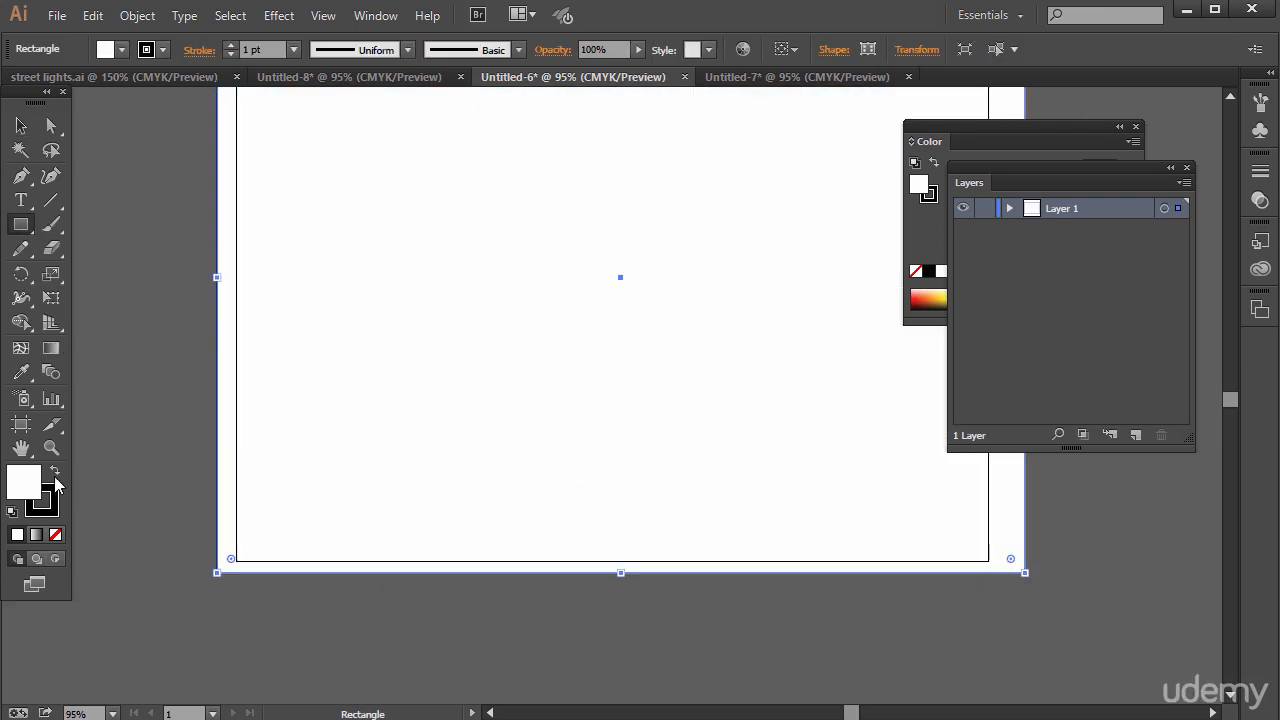
{"action": "left_click", "coordinate": [36, 534]}
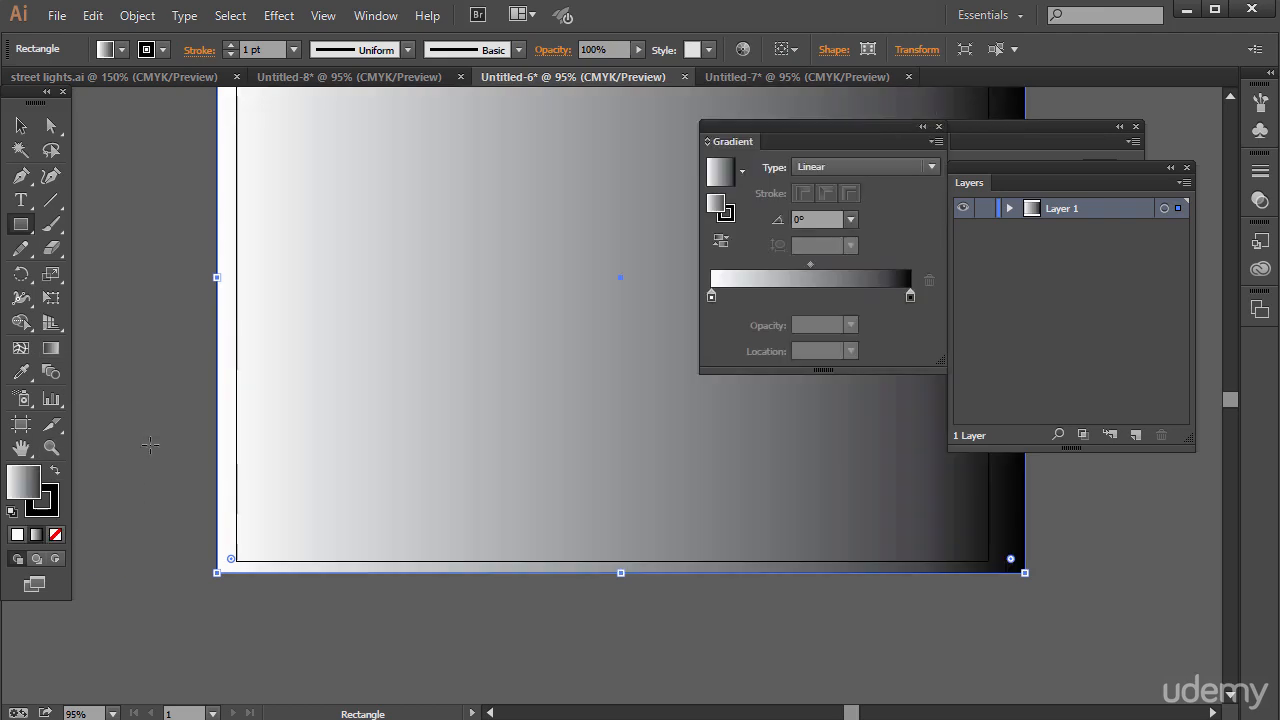
{"action": "left_click", "coordinate": [850, 219]}
{"action": "left_click", "coordinate": [857, 514]}
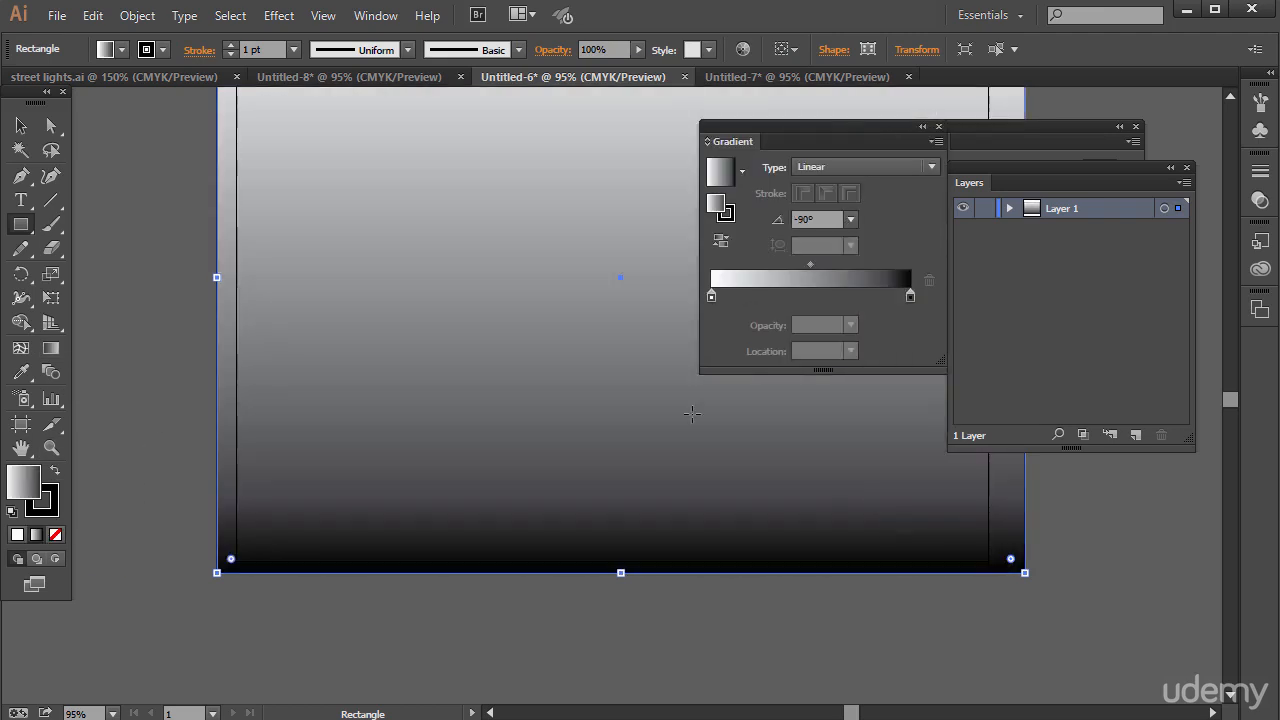
Switch the gradient's black end stop to CMYK and recolor it blue, C 79.61 and M 59.22
{"action": "left_click", "coordinate": [911, 300]}
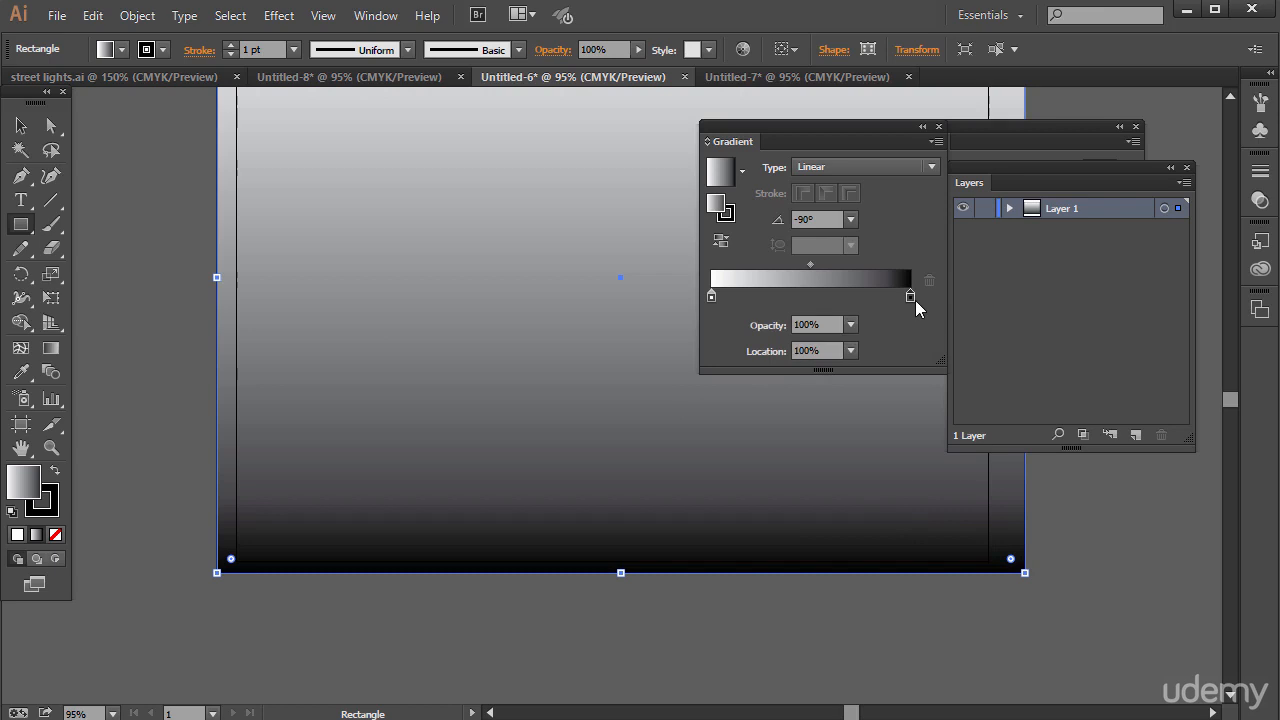
{"action": "double_click", "coordinate": [910, 296]}
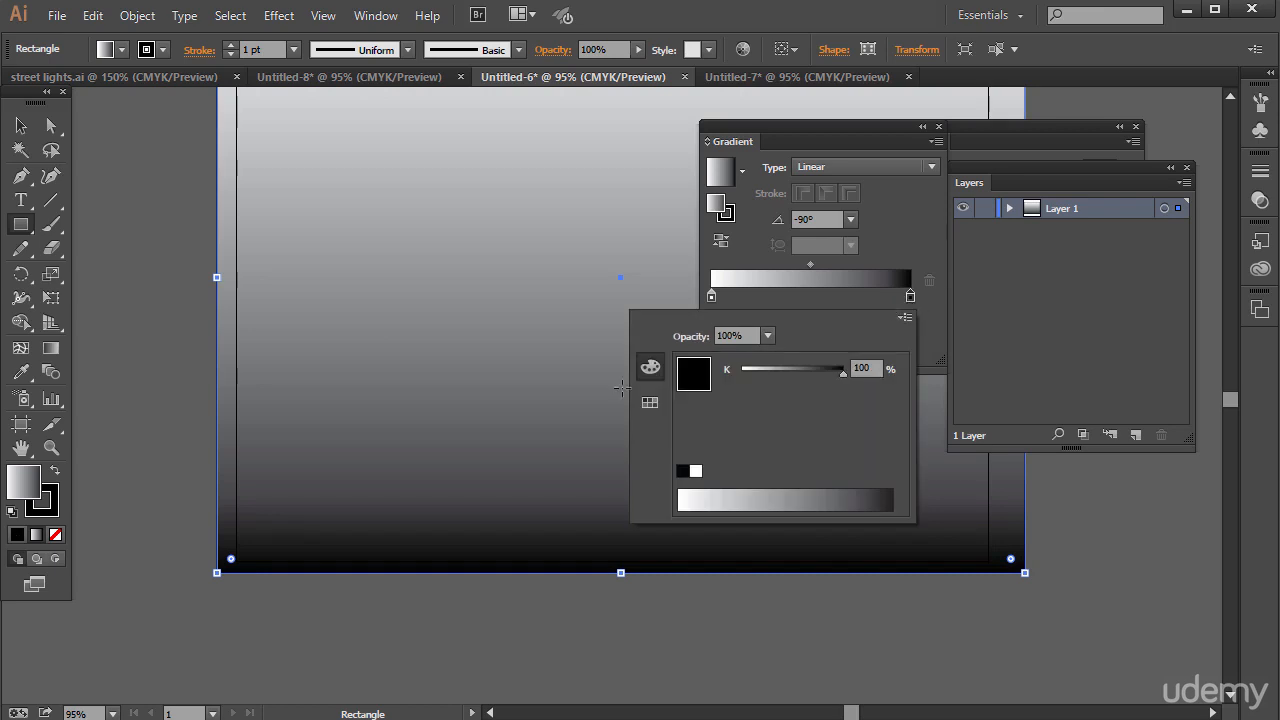
{"action": "left_click", "coordinate": [650, 402]}
{"action": "left_click", "coordinate": [650, 367]}
{"action": "left_click", "coordinate": [905, 317]}
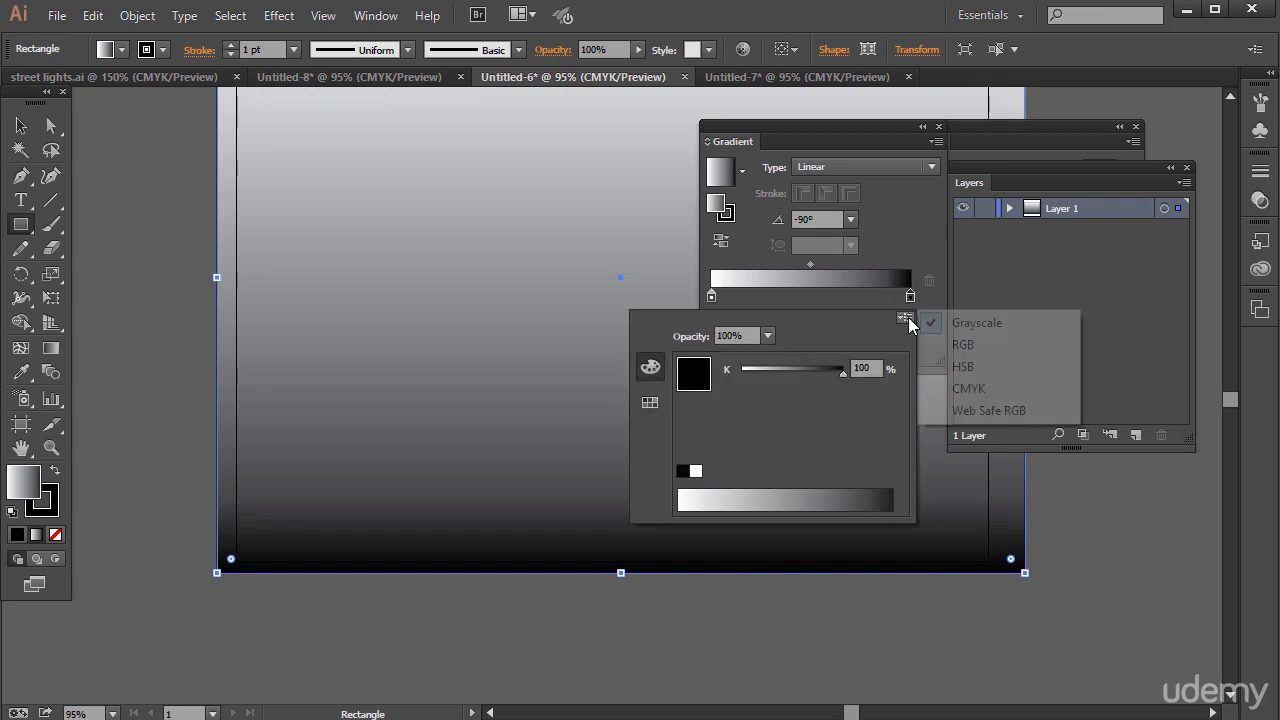
{"action": "left_click", "coordinate": [968, 389]}
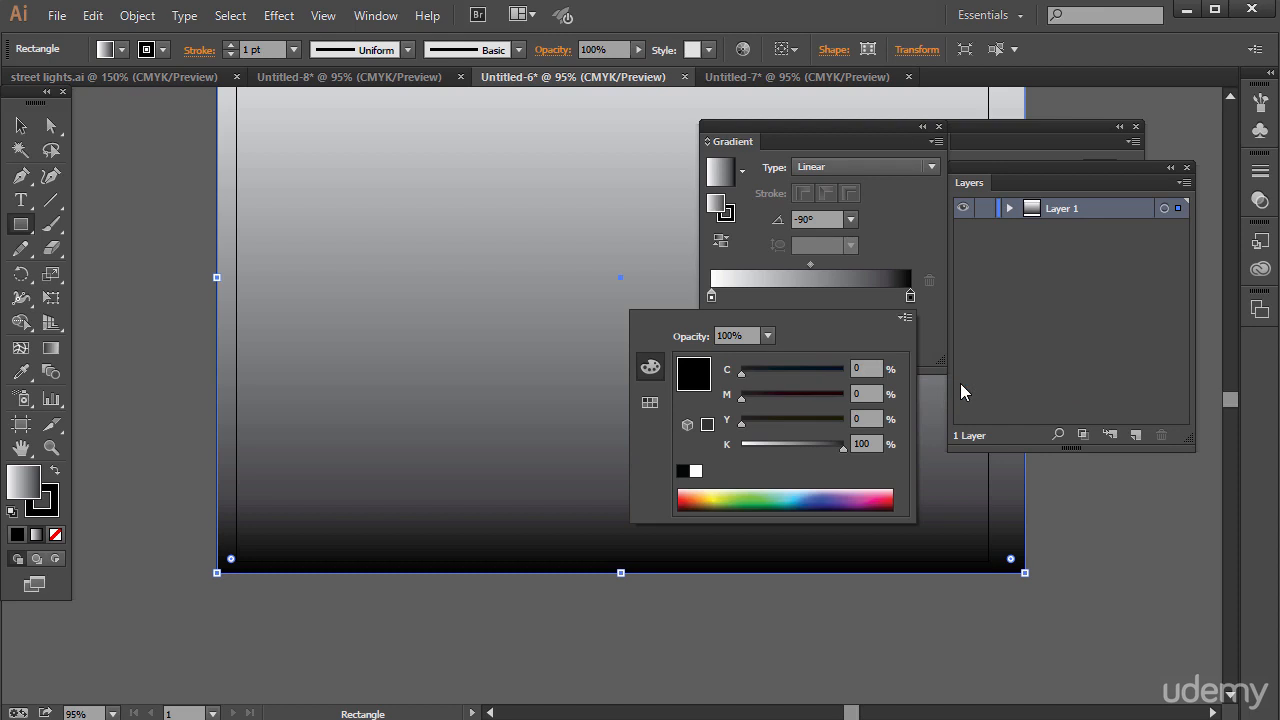
{"action": "left_click", "coordinate": [806, 490]}
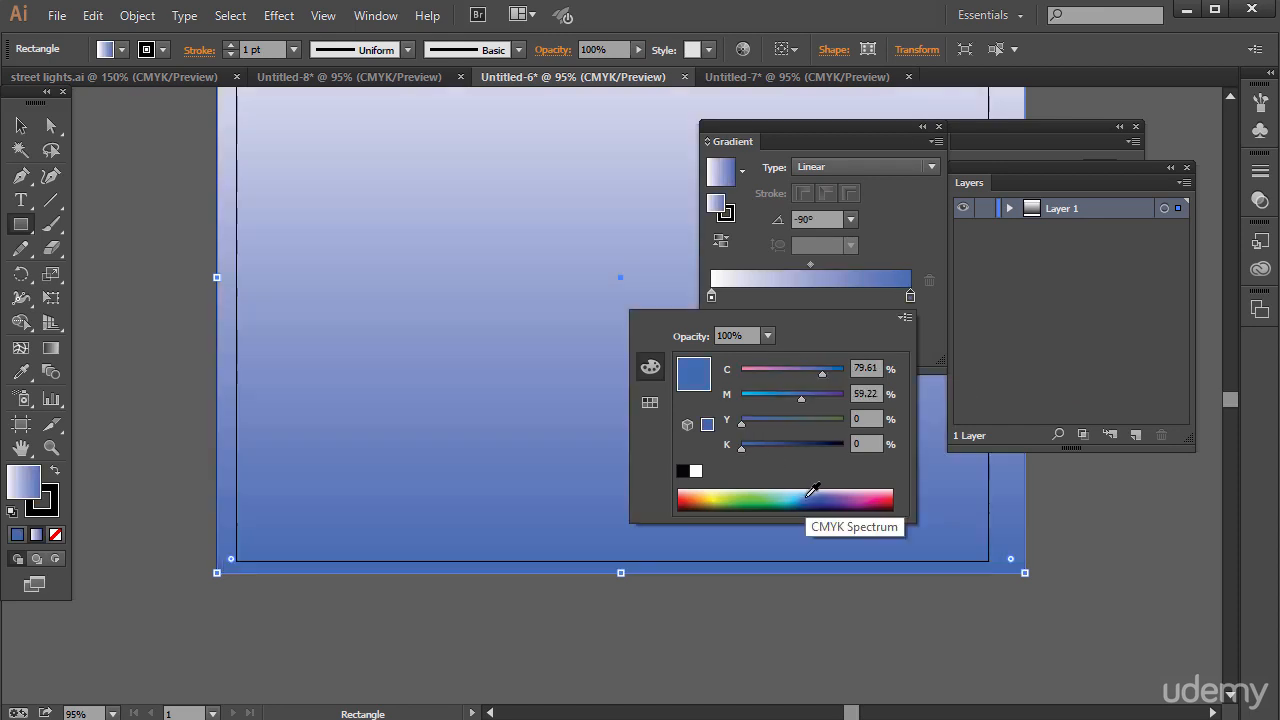
{"action": "key", "text": "Escape"}
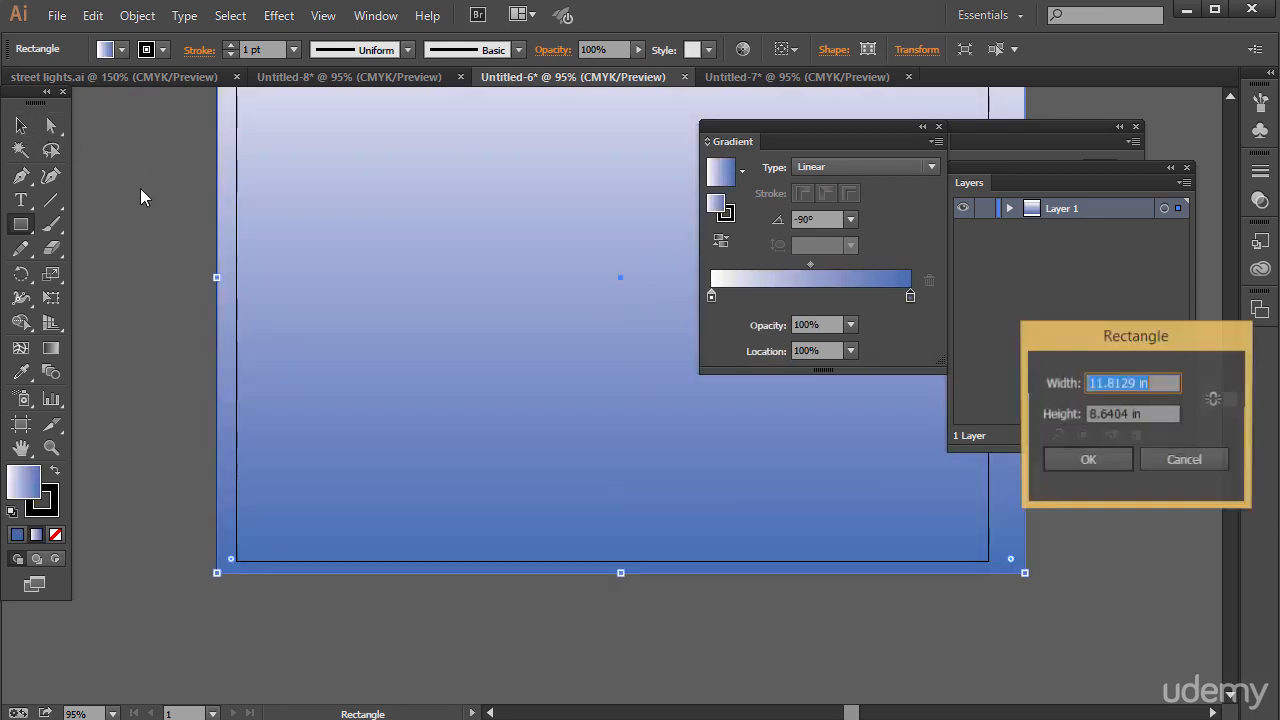
{"action": "key", "text": "Return"}
Expand Layer 1, hide the gradient rectangle, and highlight the linked skyline photo's entry
{"action": "left_click", "coordinate": [1010, 208]}
{"action": "left_click", "coordinate": [961, 231]}
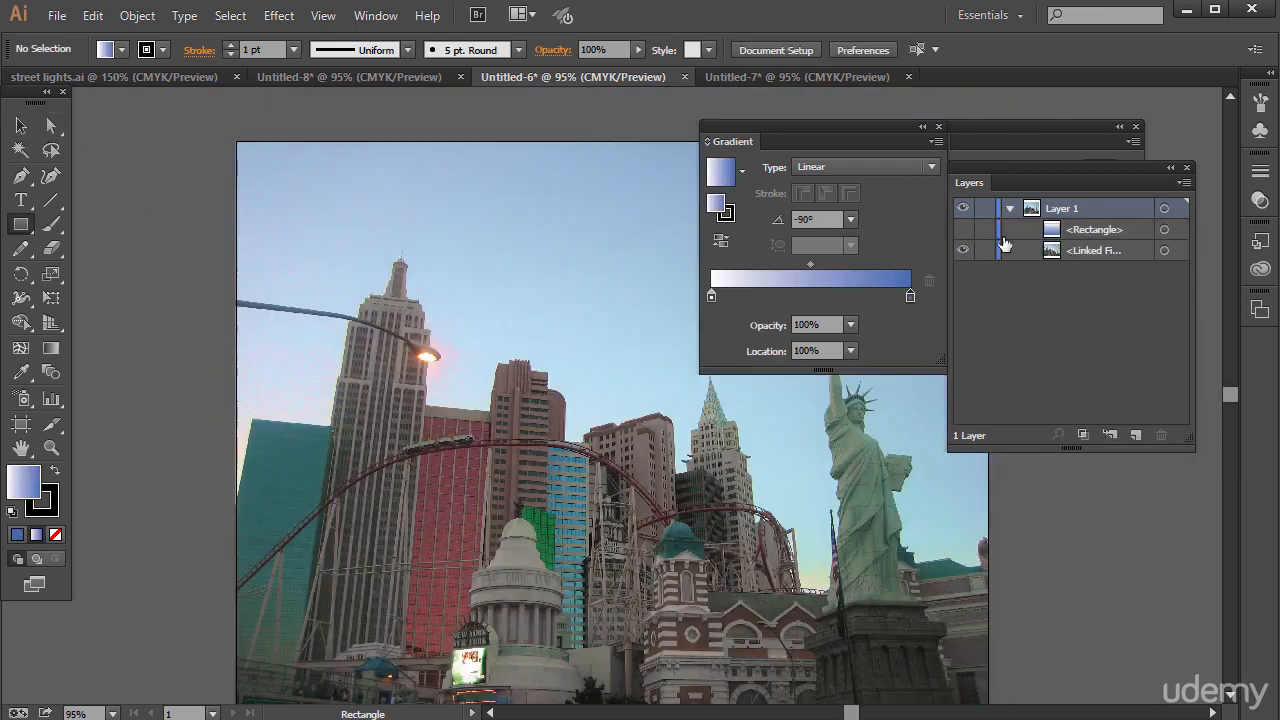
{"action": "left_click", "coordinate": [1059, 251]}
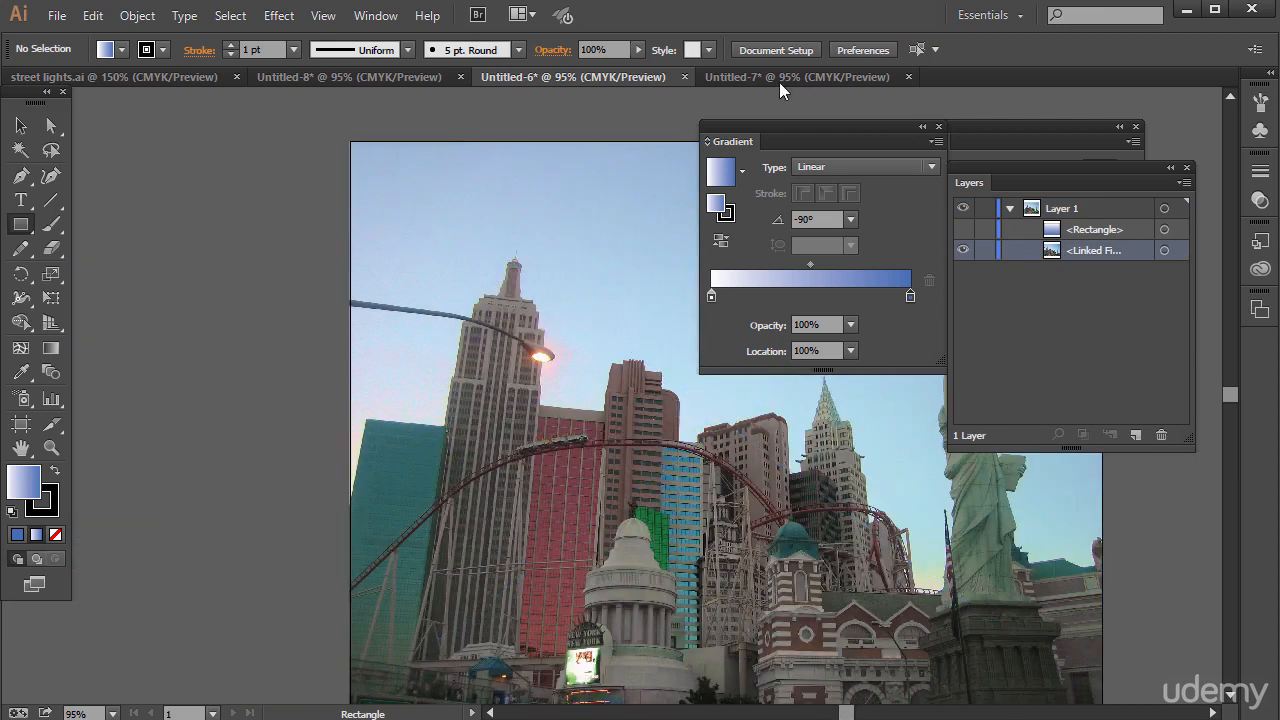
In the Untitled-7 document, place the statue photo IMG_0332 as a linked file over the harbor image
{"action": "left_click", "coordinate": [775, 78]}
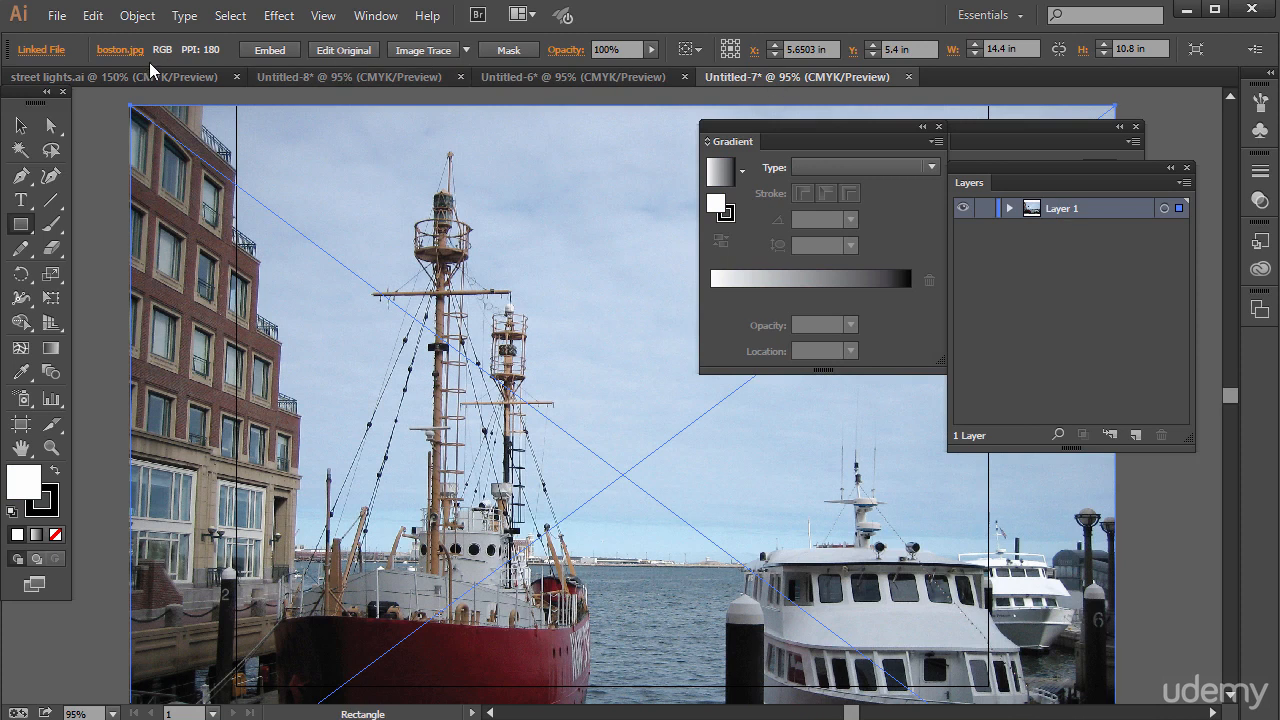
{"action": "scroll", "coordinate": [620, 400], "scroll_direction": "down", "scroll_amount": 3}
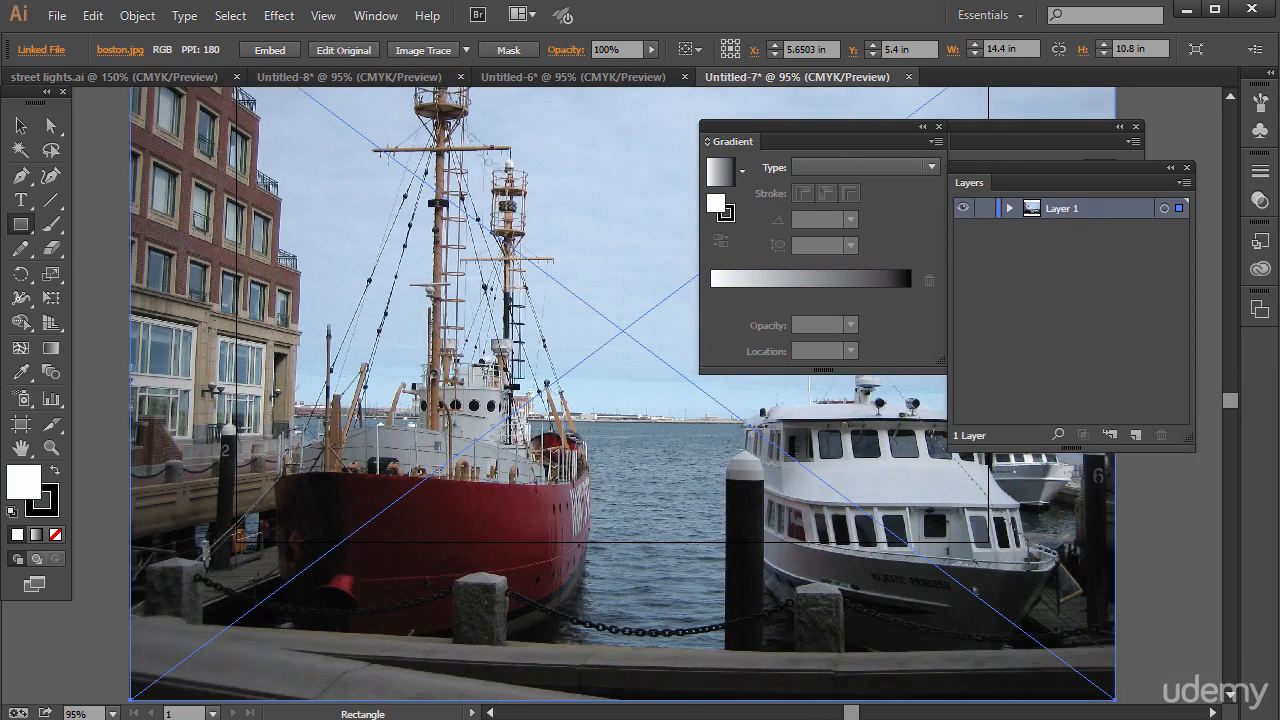
{"action": "left_click", "coordinate": [57, 15]}
{"action": "left_click", "coordinate": [130, 338]}
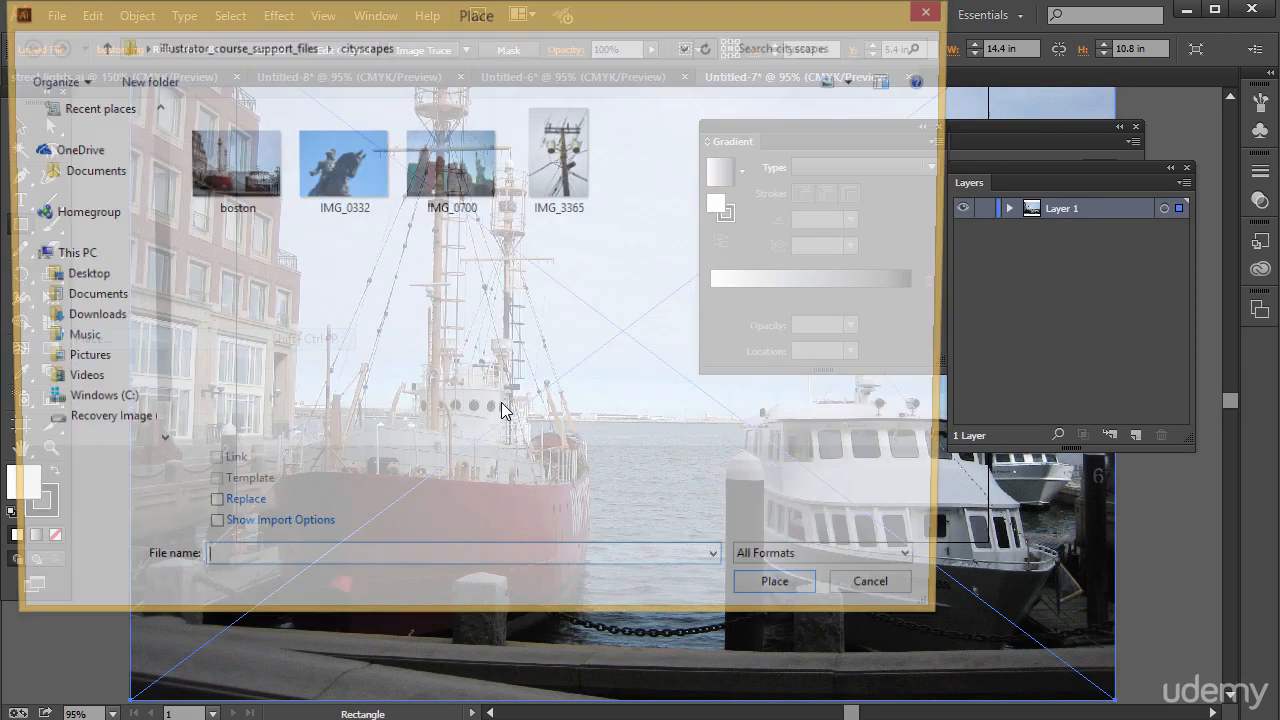
{"action": "left_click", "coordinate": [345, 170]}
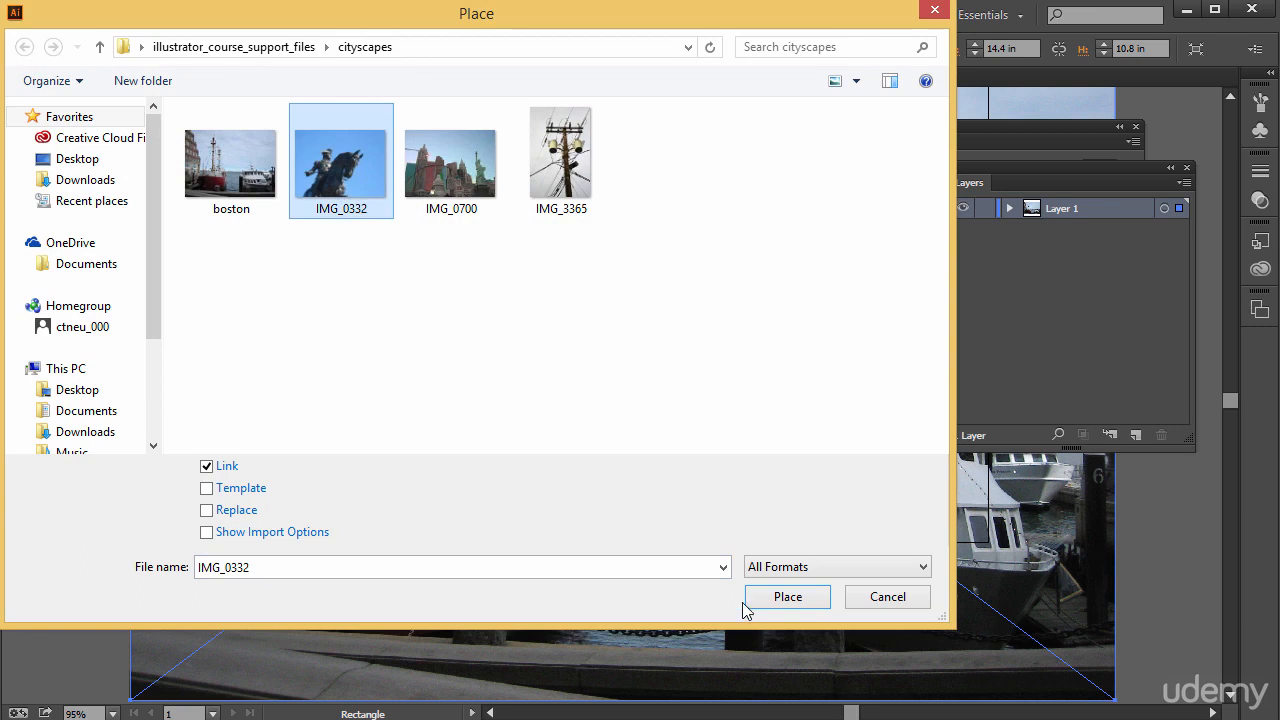
{"action": "left_click", "coordinate": [780, 598]}
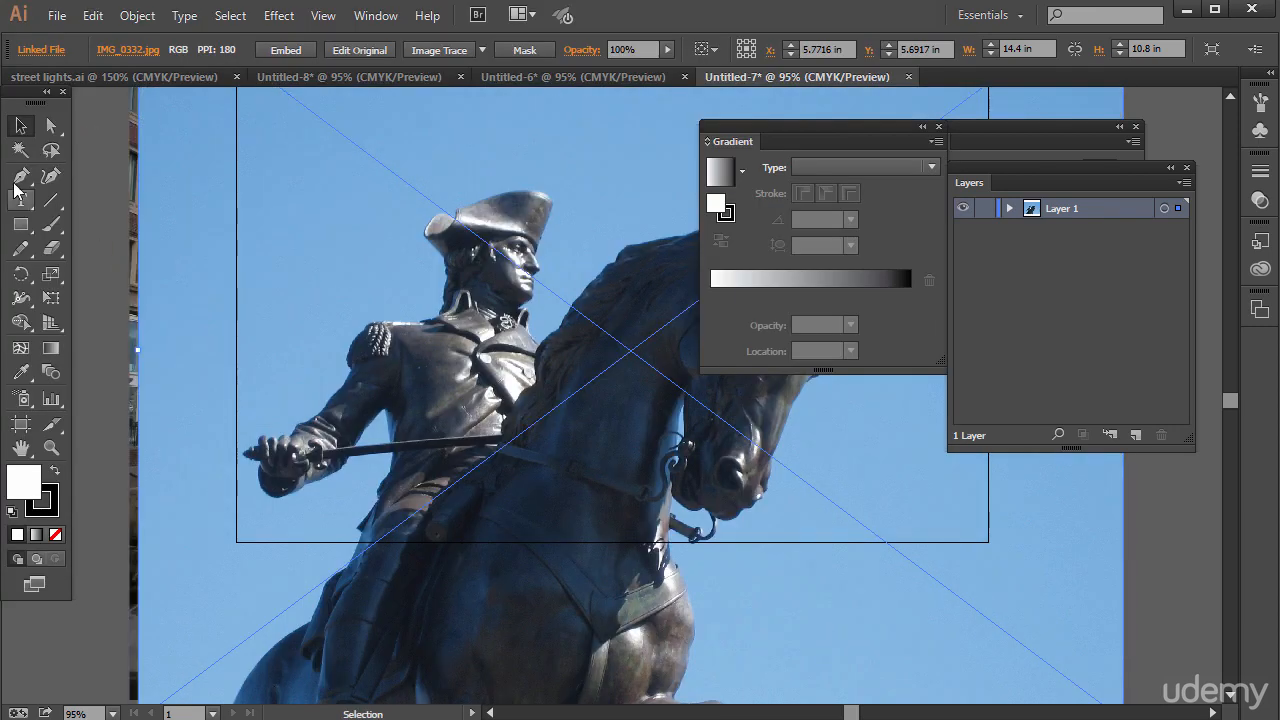
Start a Pen tool path tracing the statue rider's outline from the upper arm over the epaulette and shoulder to the collar
{"action": "left_click", "coordinate": [20, 177]}
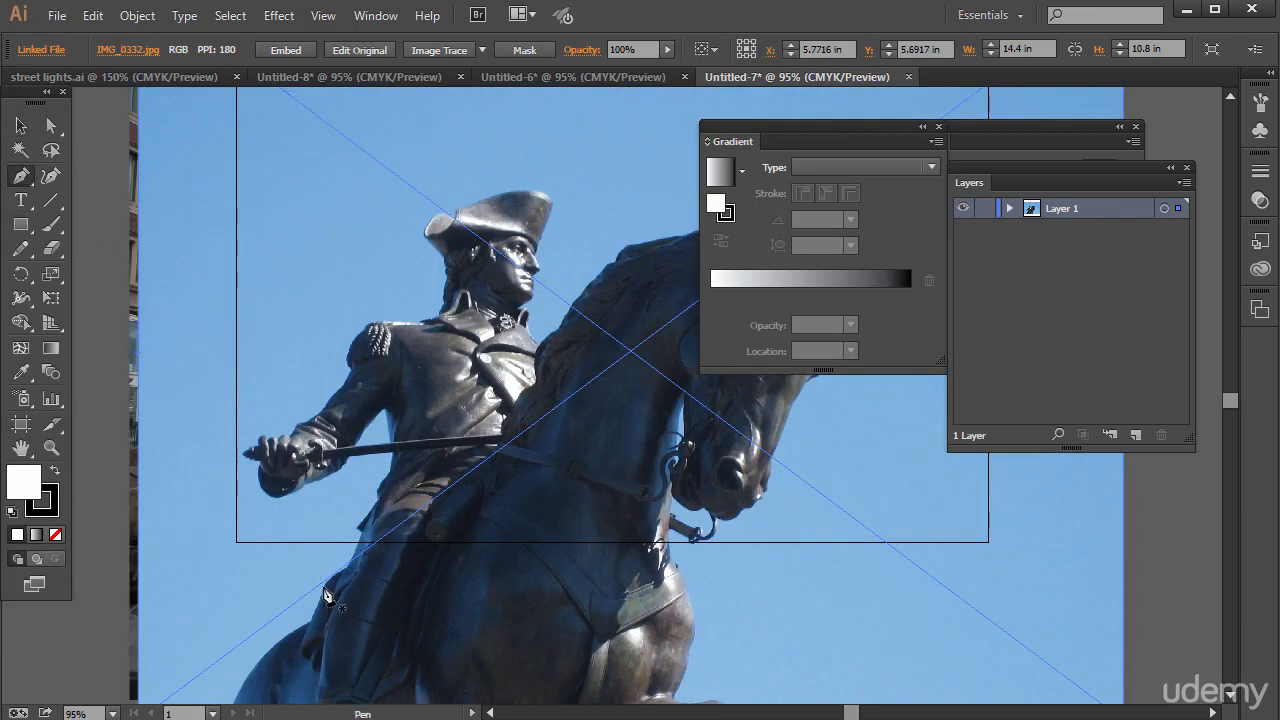
{"action": "left_click_drag", "start_coordinate": [326, 418], "coordinate": [347, 370]}
{"action": "left_click", "coordinate": [345, 363]}
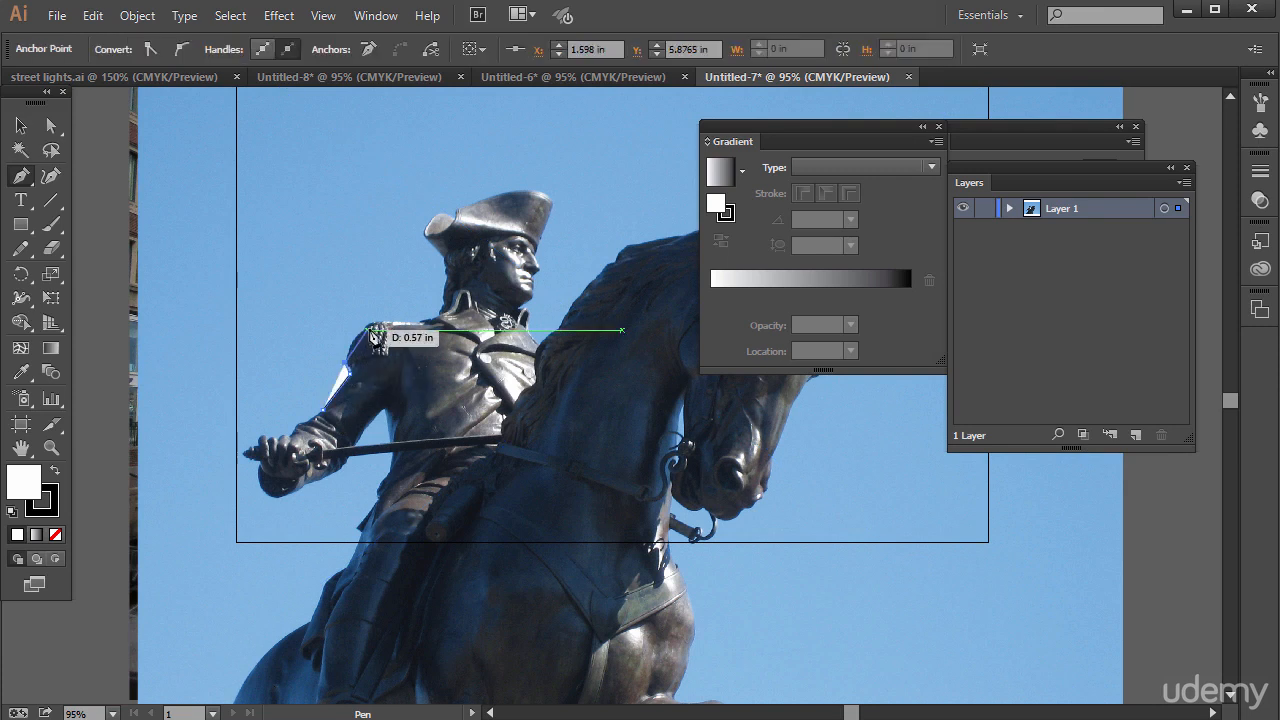
{"action": "left_click_drag", "start_coordinate": [392, 322], "coordinate": [384, 320]}
{"action": "left_click", "coordinate": [420, 322]}
{"action": "left_click", "coordinate": [438, 313]}
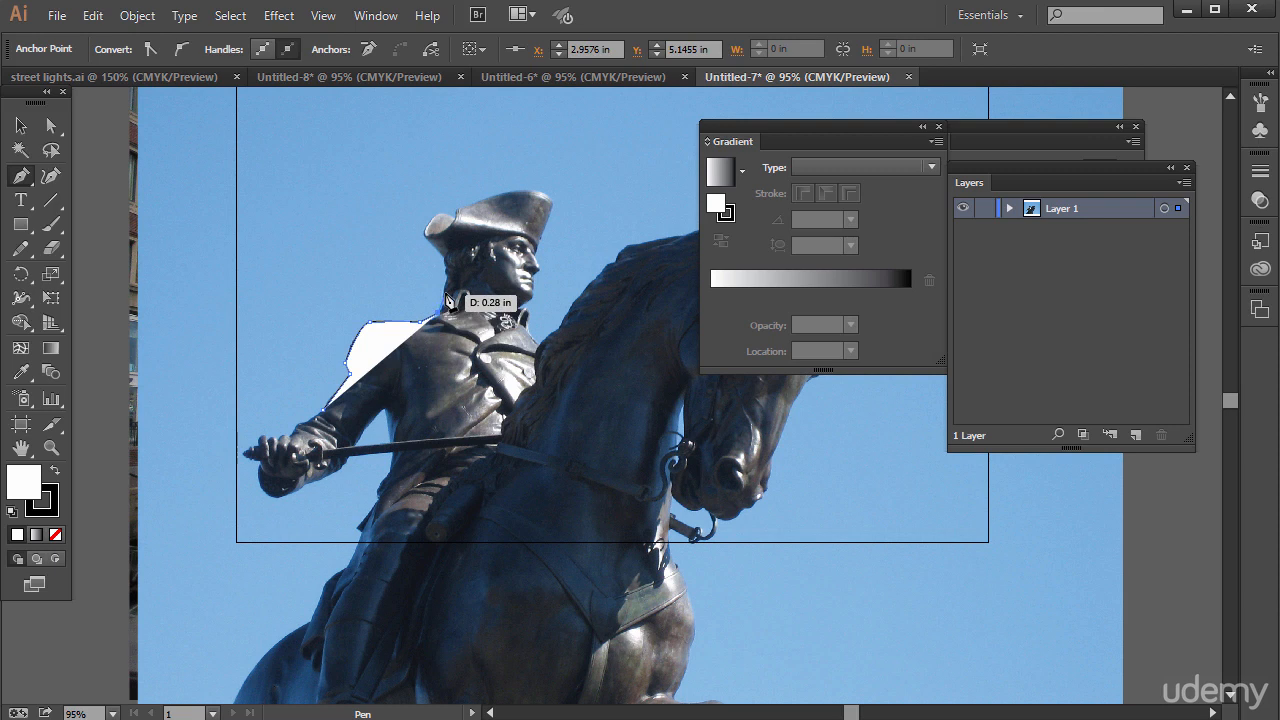
Continue the rider's outline up the back of the neck and around the tricorn hat to the face
{"action": "left_click", "coordinate": [445, 262]}
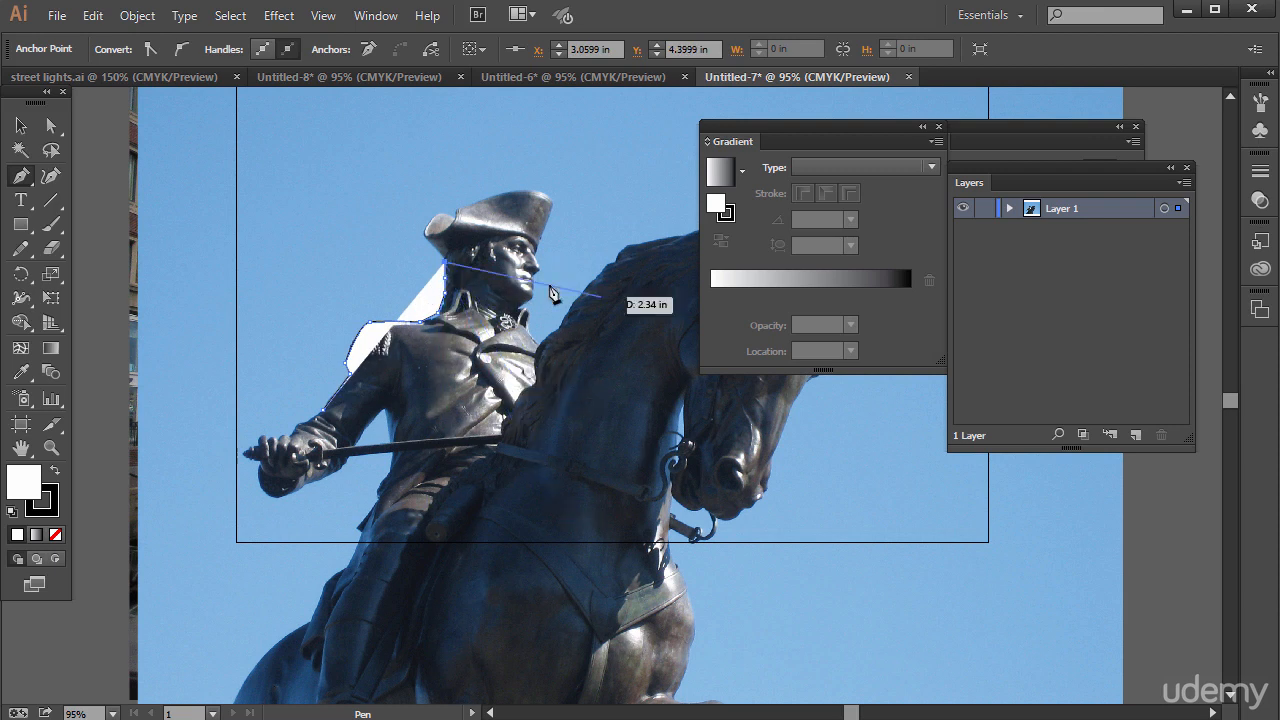
{"action": "left_click", "coordinate": [432, 228]}
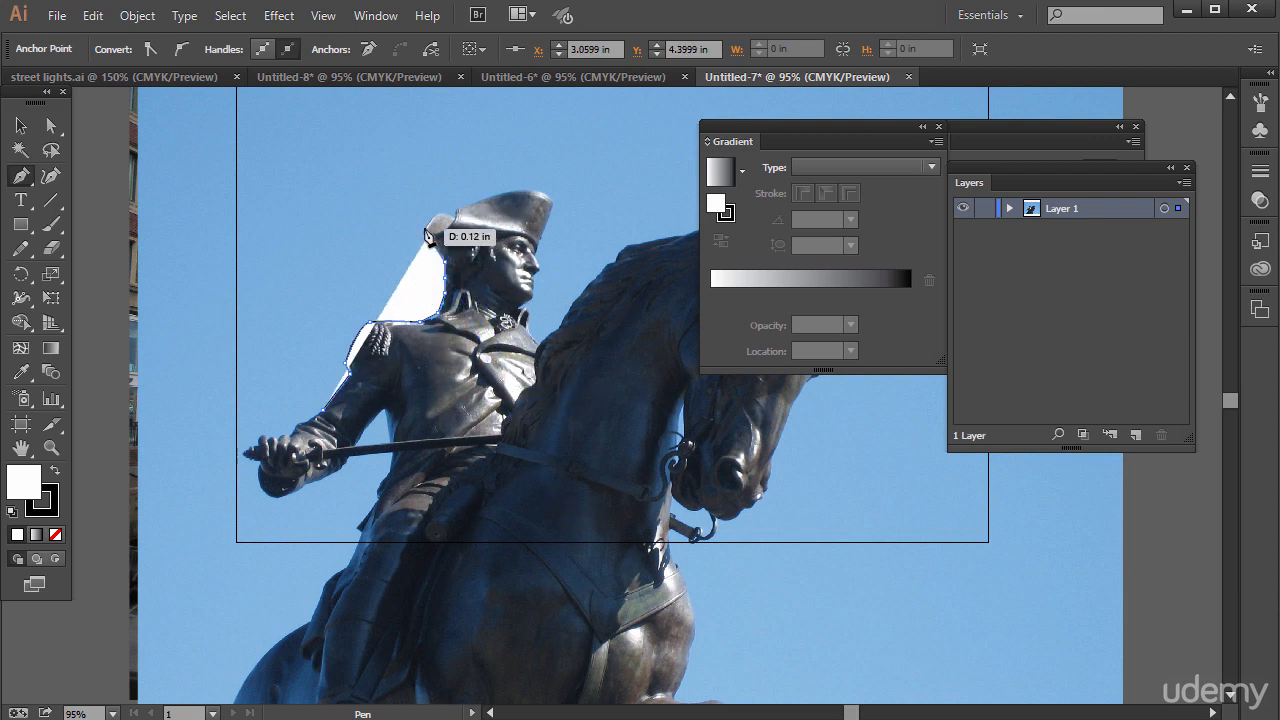
{"action": "left_click", "coordinate": [455, 213]}
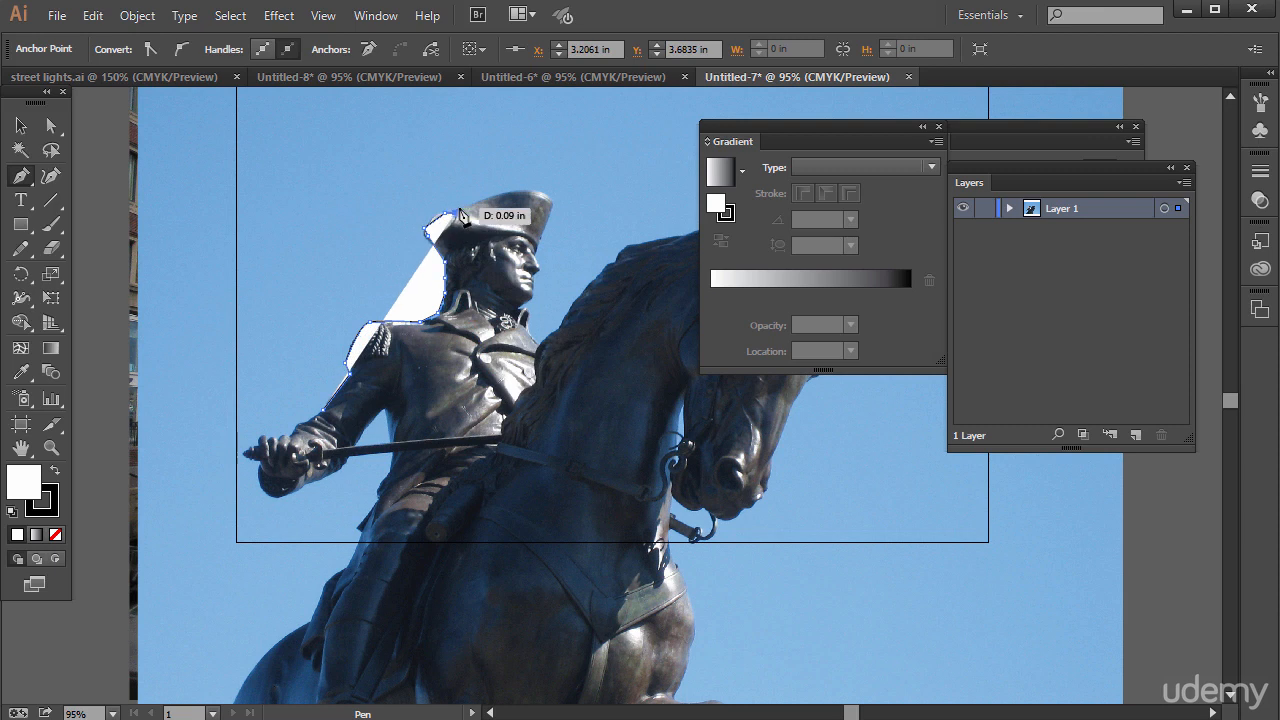
{"action": "left_click", "coordinate": [460, 210]}
{"action": "left_click_drag", "start_coordinate": [545, 197], "coordinate": [540, 248]}
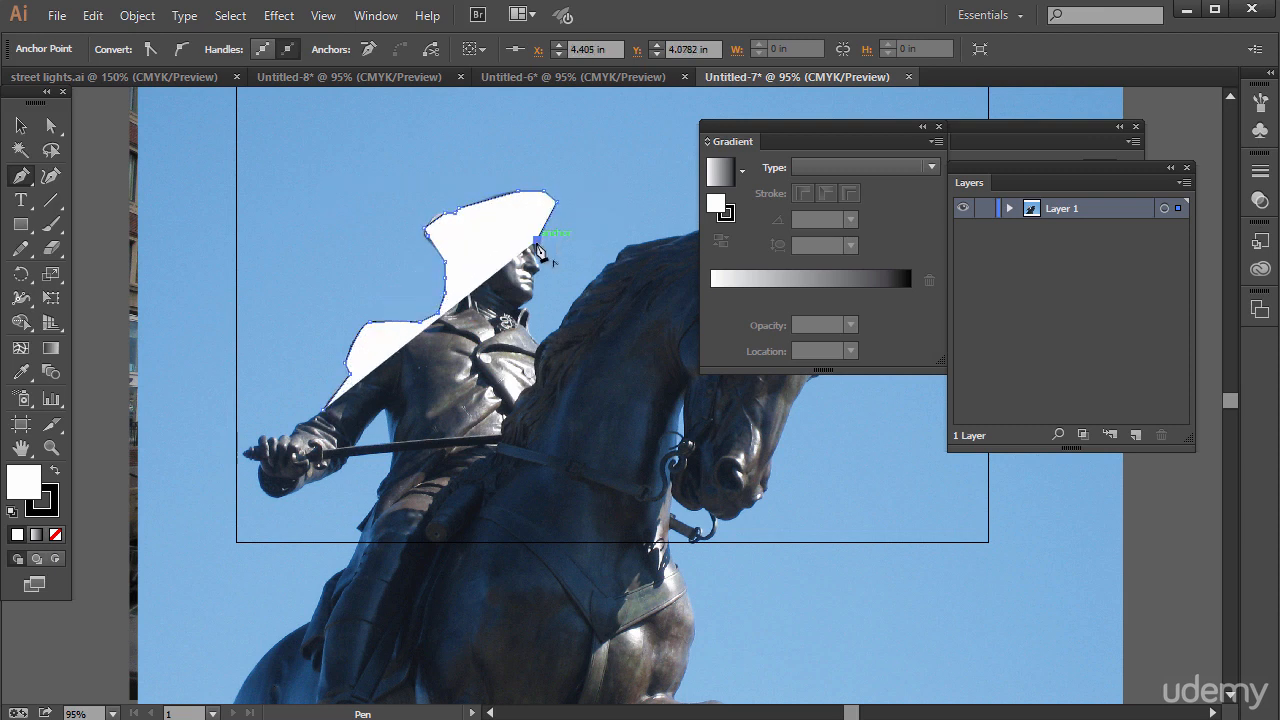
{"action": "left_click_drag", "start_coordinate": [456, 244], "coordinate": [485, 438]}
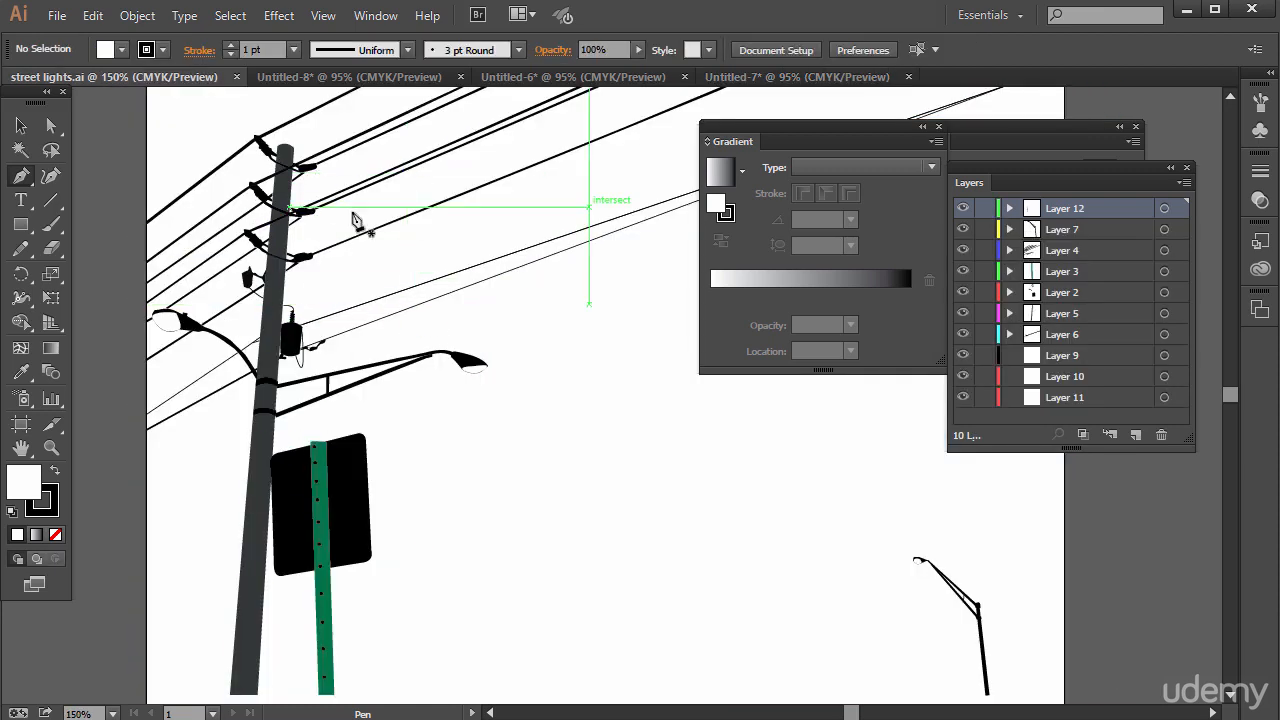
{"action": "left_click", "coordinate": [60, 17]}
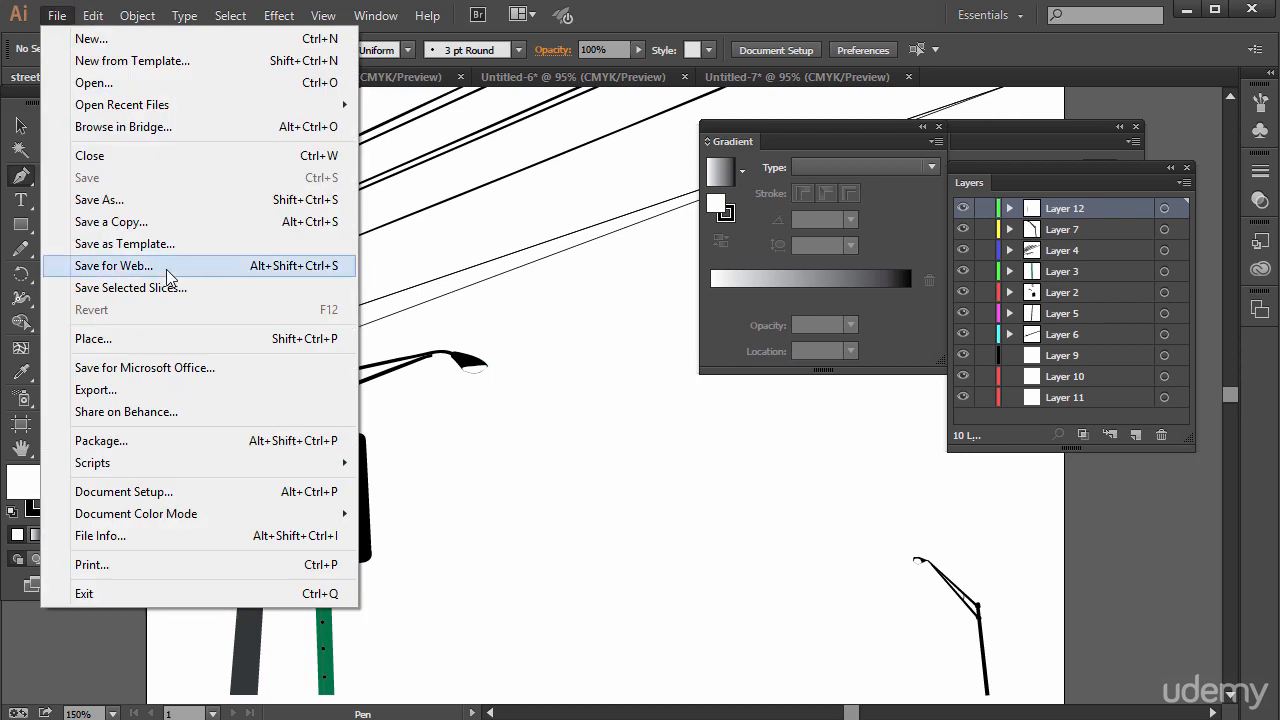
{"action": "left_click", "coordinate": [114, 266]}
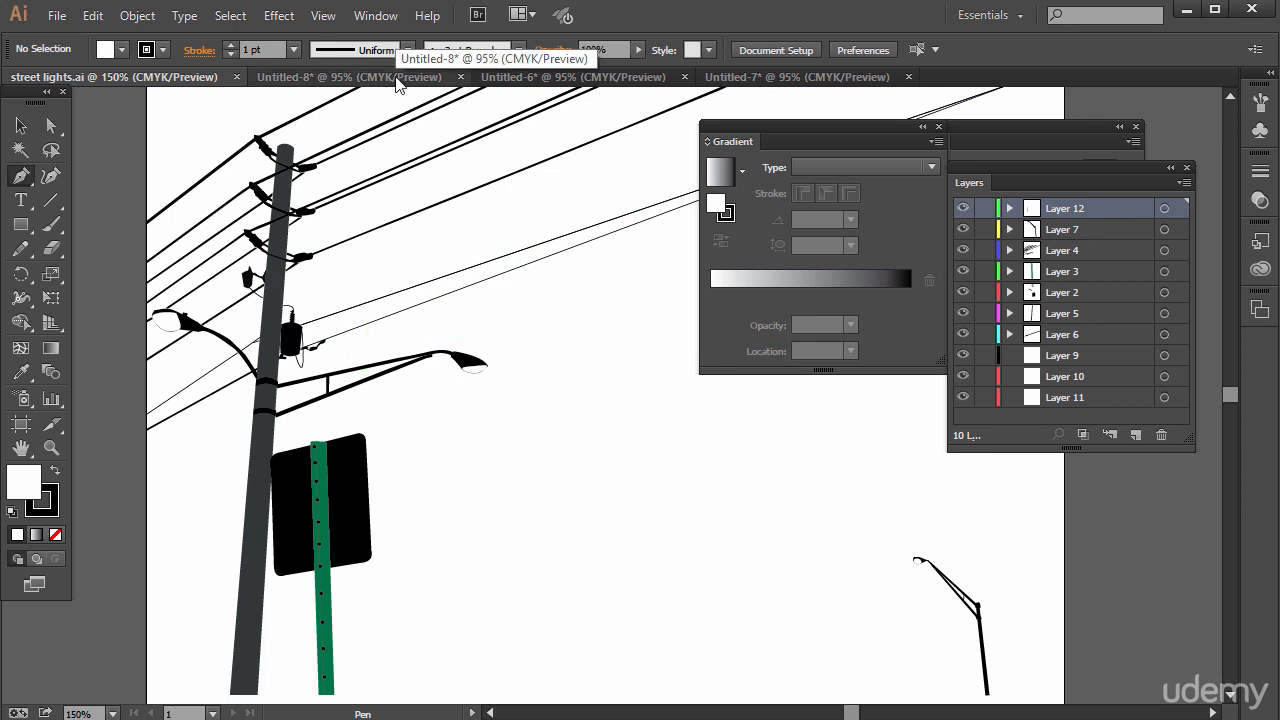
Look through the open documents Untitled-7, Untitled-6 and Untitled-8, and return to street lights.ai
{"action": "left_click", "coordinate": [800, 80]}
{"action": "left_click", "coordinate": [622, 80]}
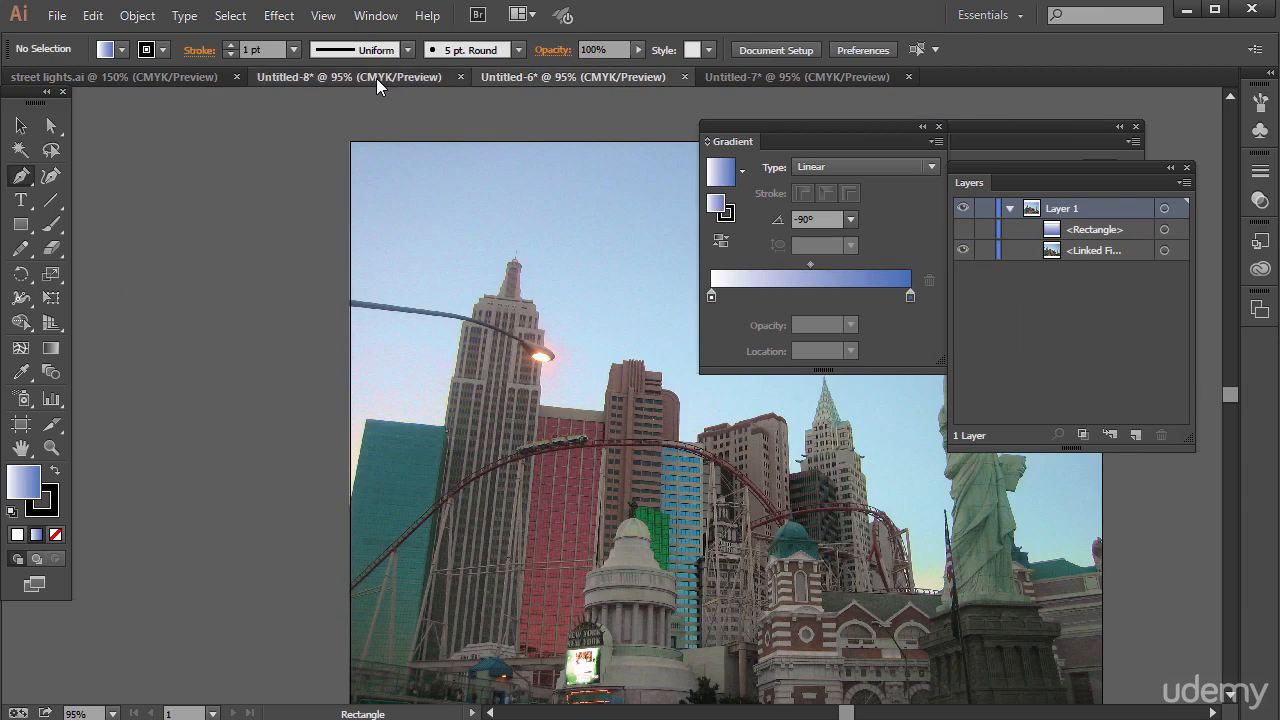
{"action": "left_click", "coordinate": [376, 78]}
{"action": "left_click", "coordinate": [186, 78]}
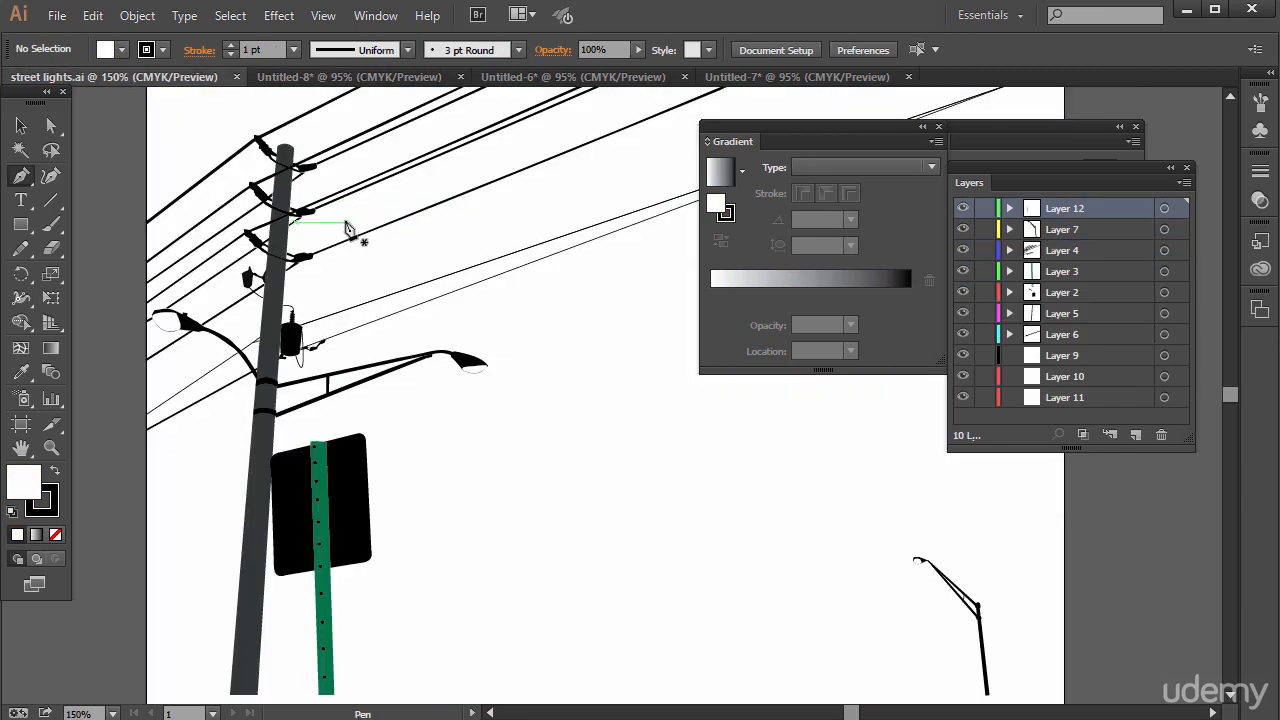